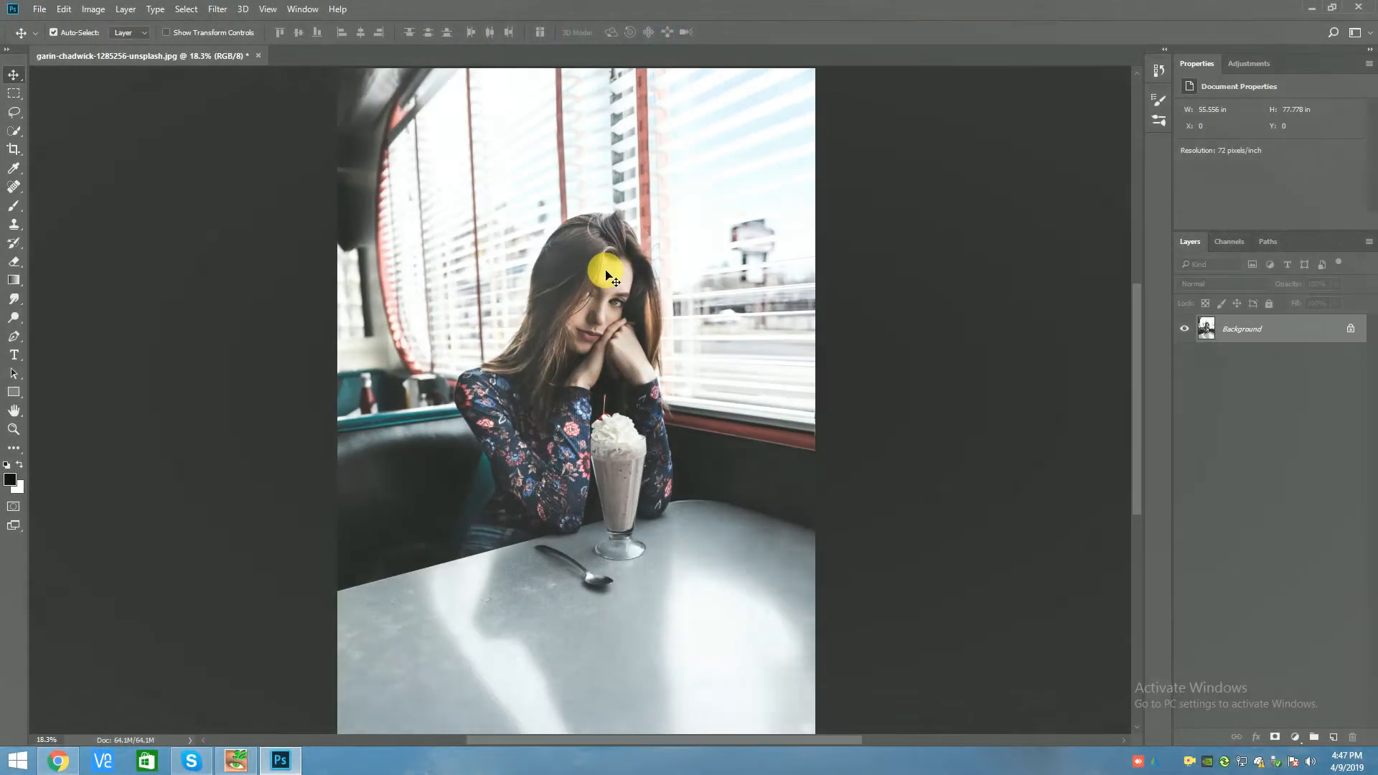
# Duplicate the Background layer, keeping the default name for the copy
pyautogui.scroll(5, 607, 276)
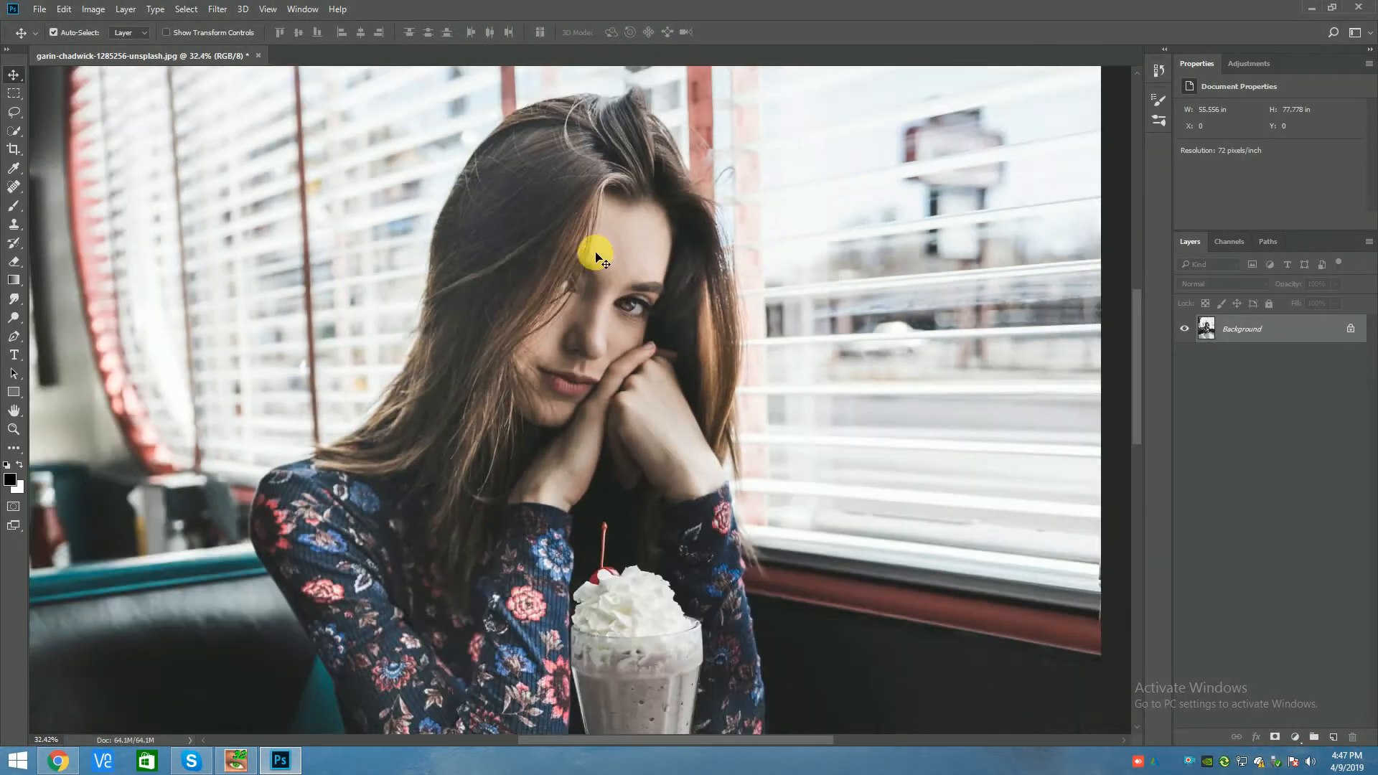
pyautogui.scroll(-5, 600, 263)
pyautogui.click(1268, 329)
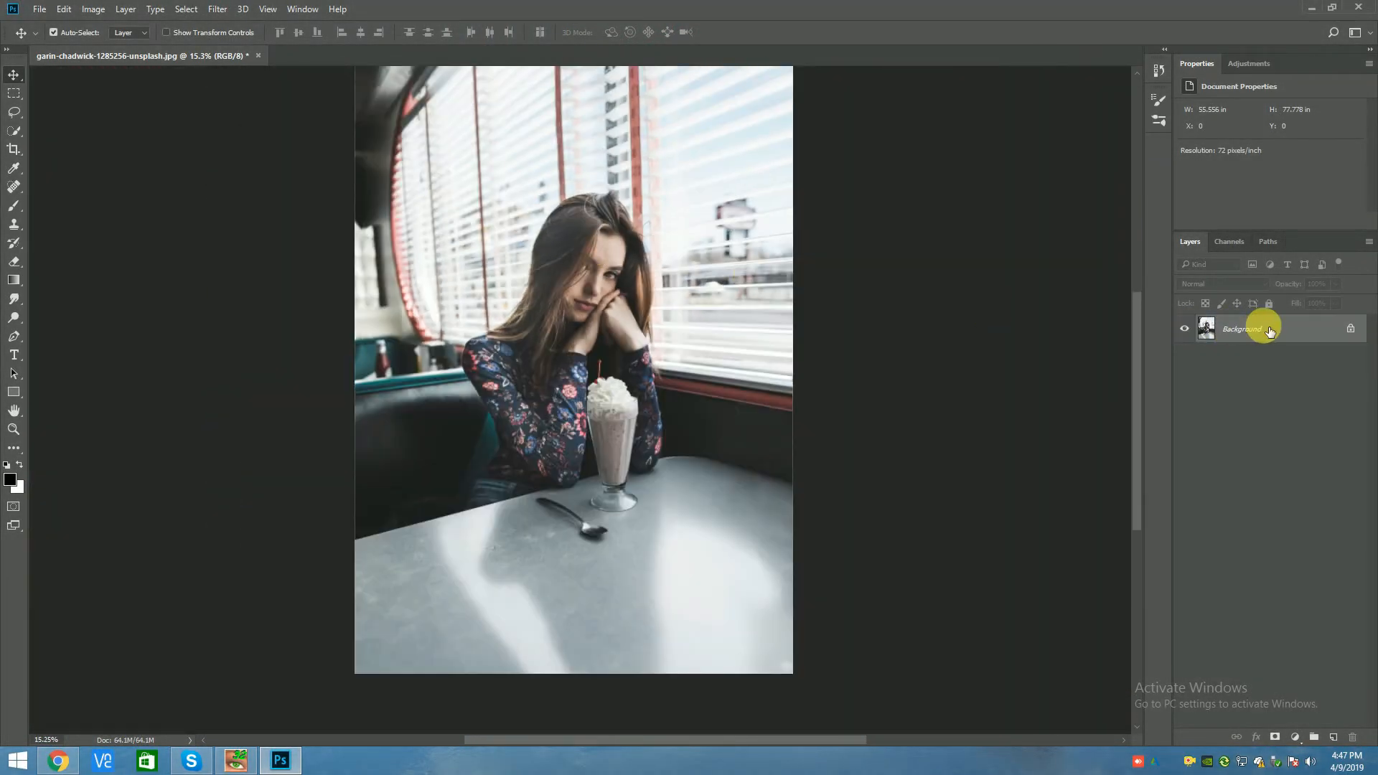
pyautogui.rightClick(1268, 330)
pyautogui.click(1264, 357)
pyautogui.click(814, 232)
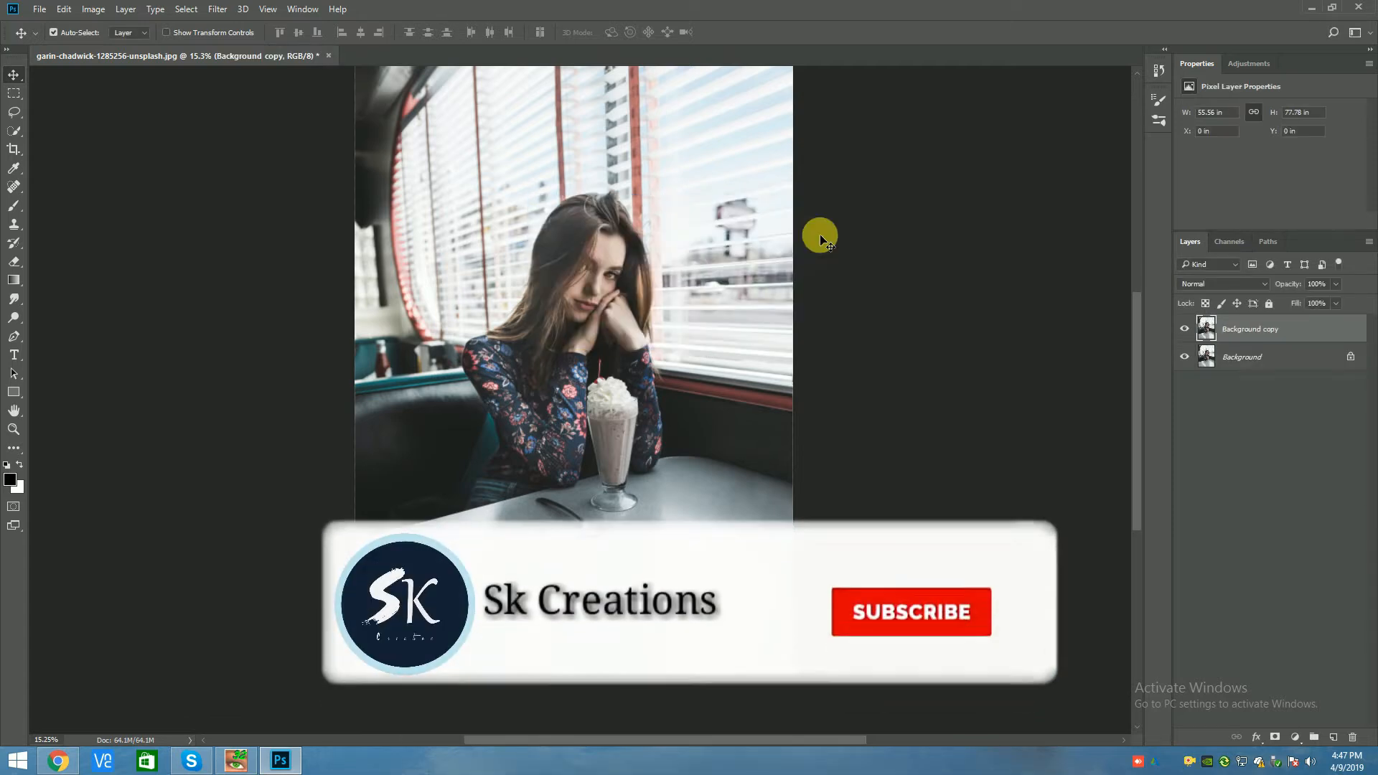
# Apply Auto Contrast to the duplicated layer
pyautogui.click(98, 12)
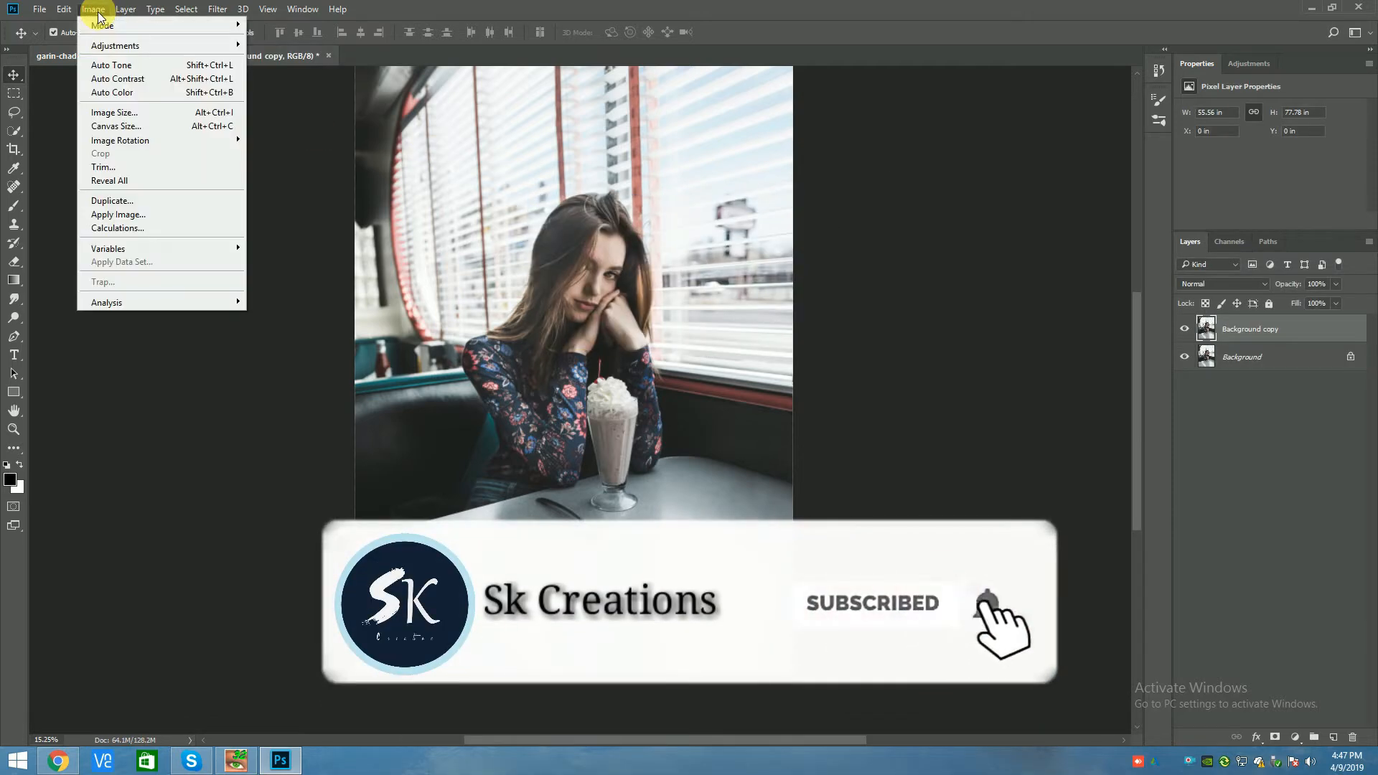
pyautogui.click(158, 79)
pyautogui.scroll(3, 648, 267)
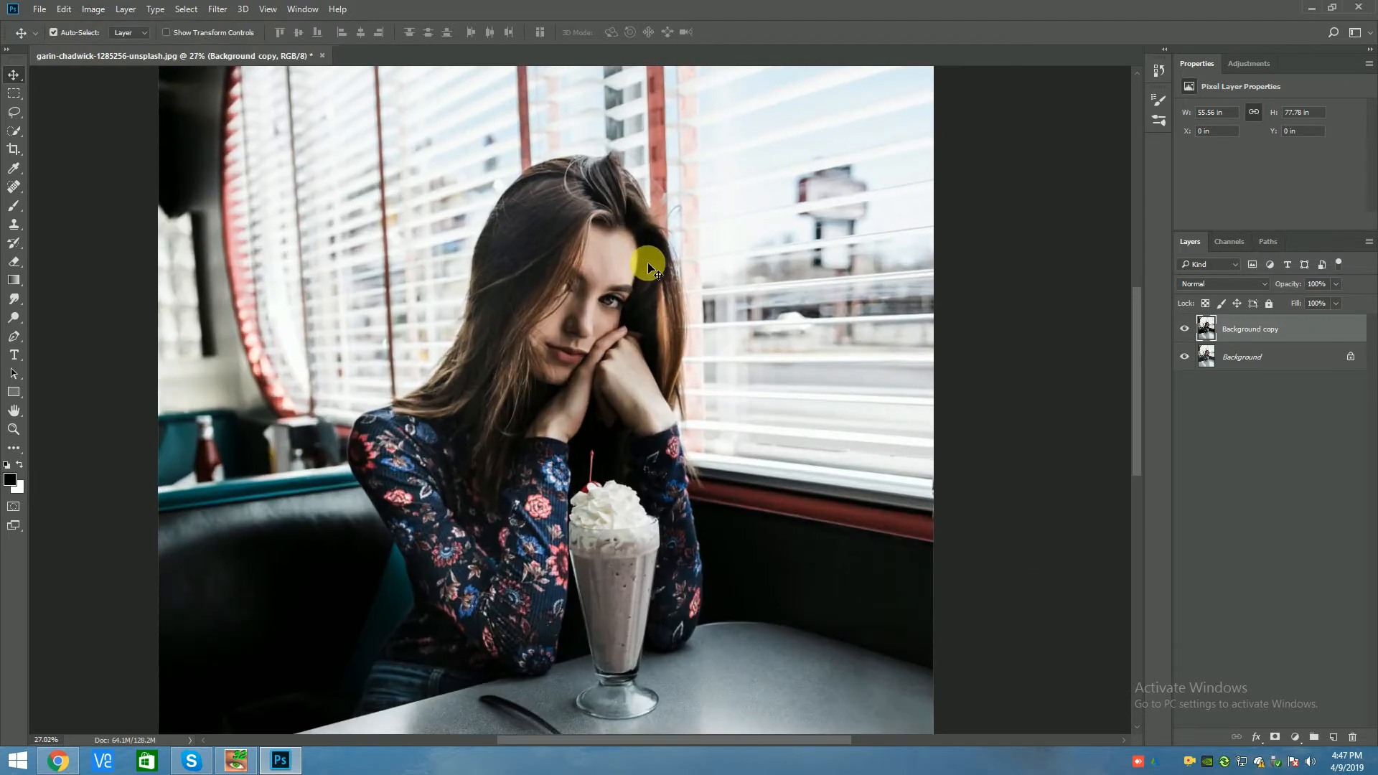
pyautogui.scroll(-2, 649, 268)
# Open the Camera Raw Filter on the copied layer and set HSL saturation to +62 for Oranges and +71 for Blues
pyautogui.click(217, 10)
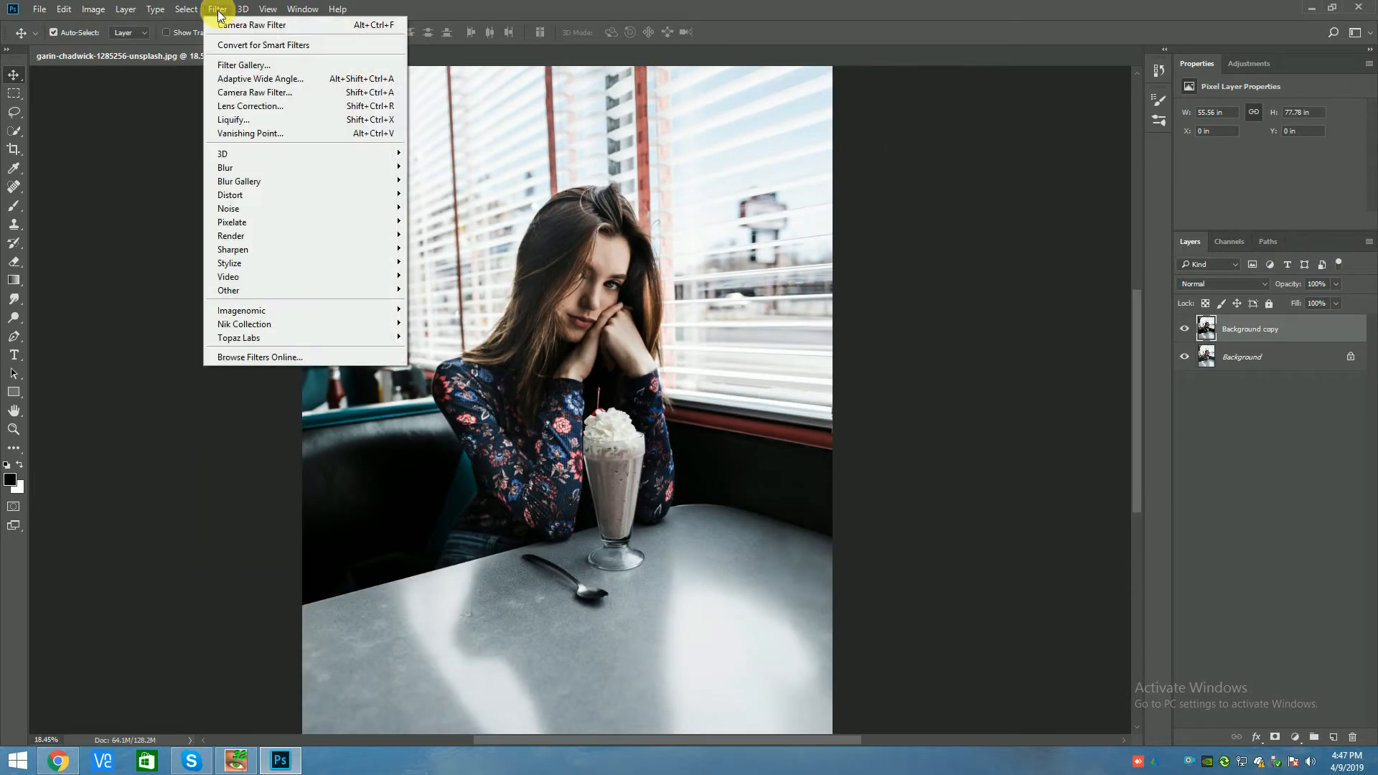
pyautogui.click(253, 92)
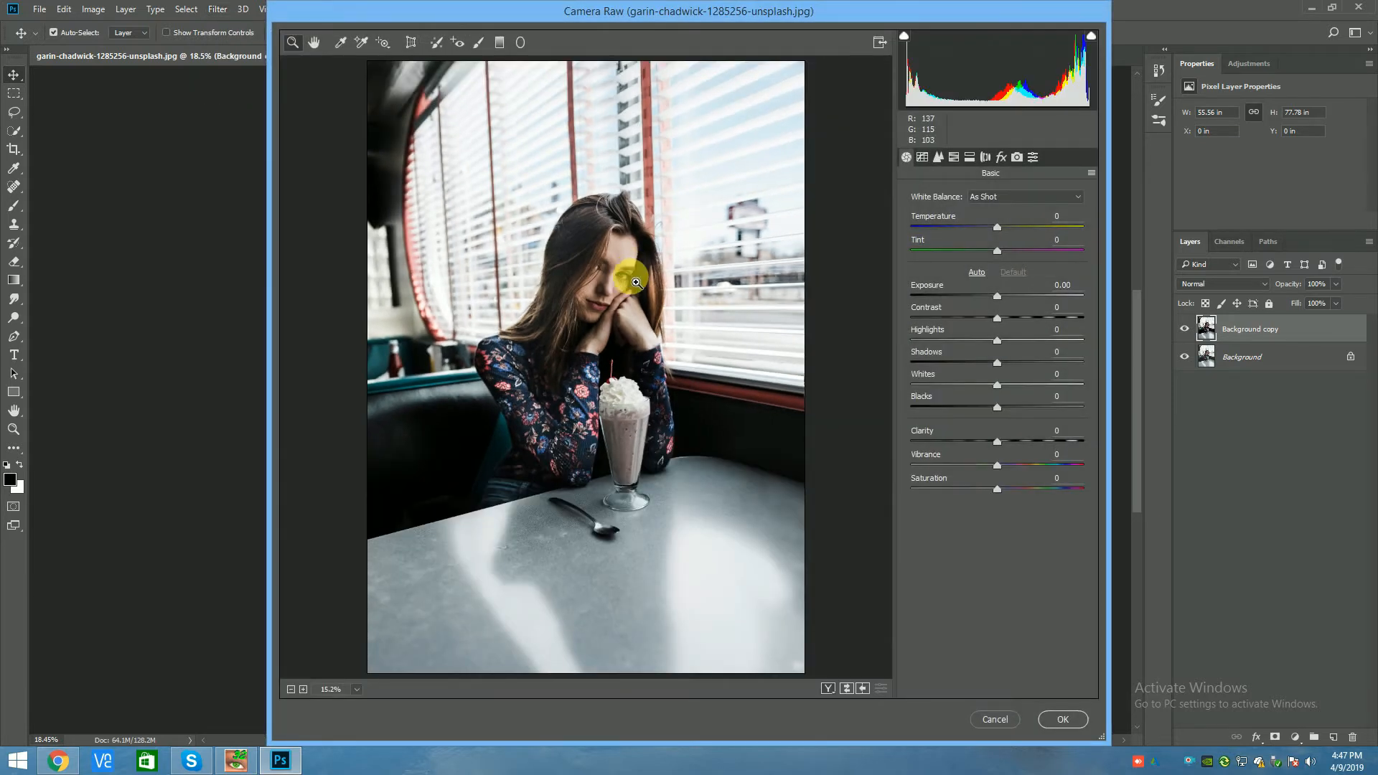
pyautogui.click(954, 158)
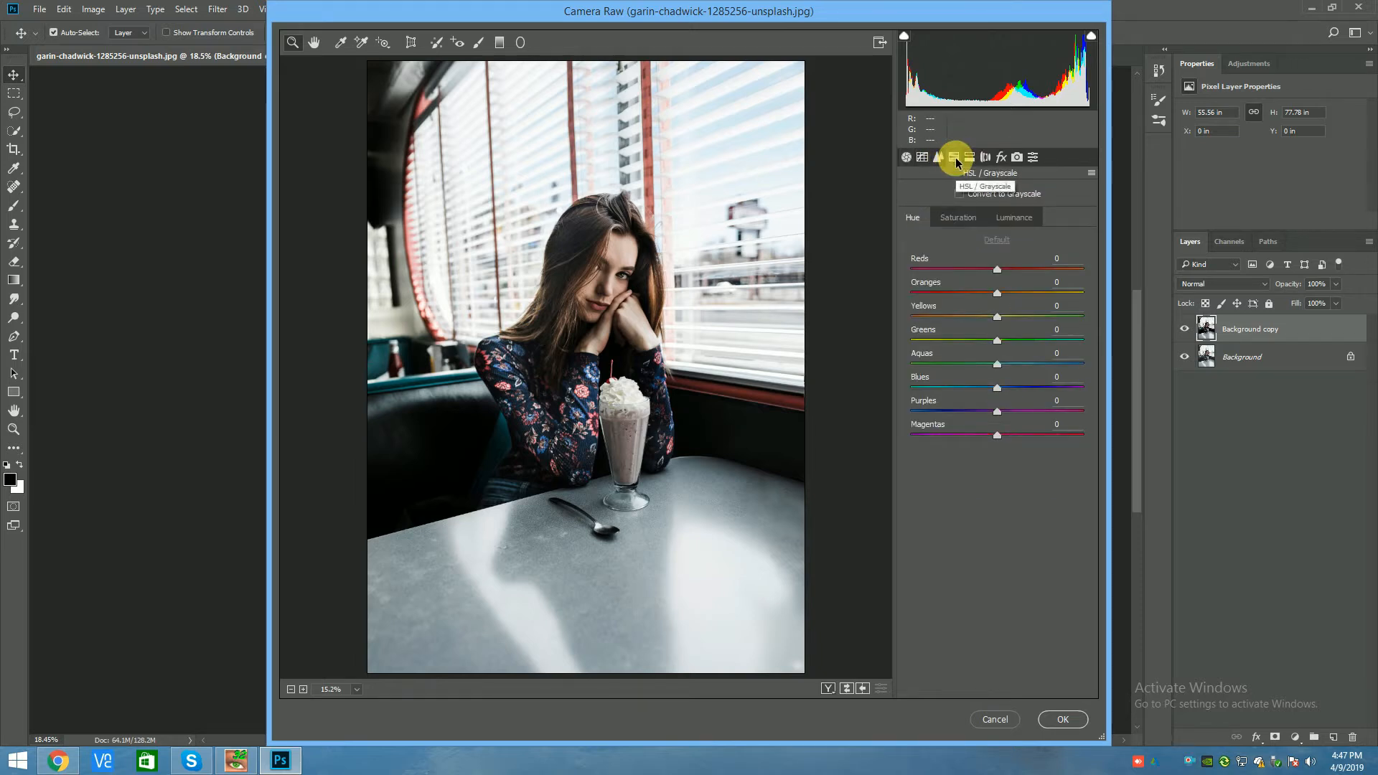
pyautogui.click(962, 219)
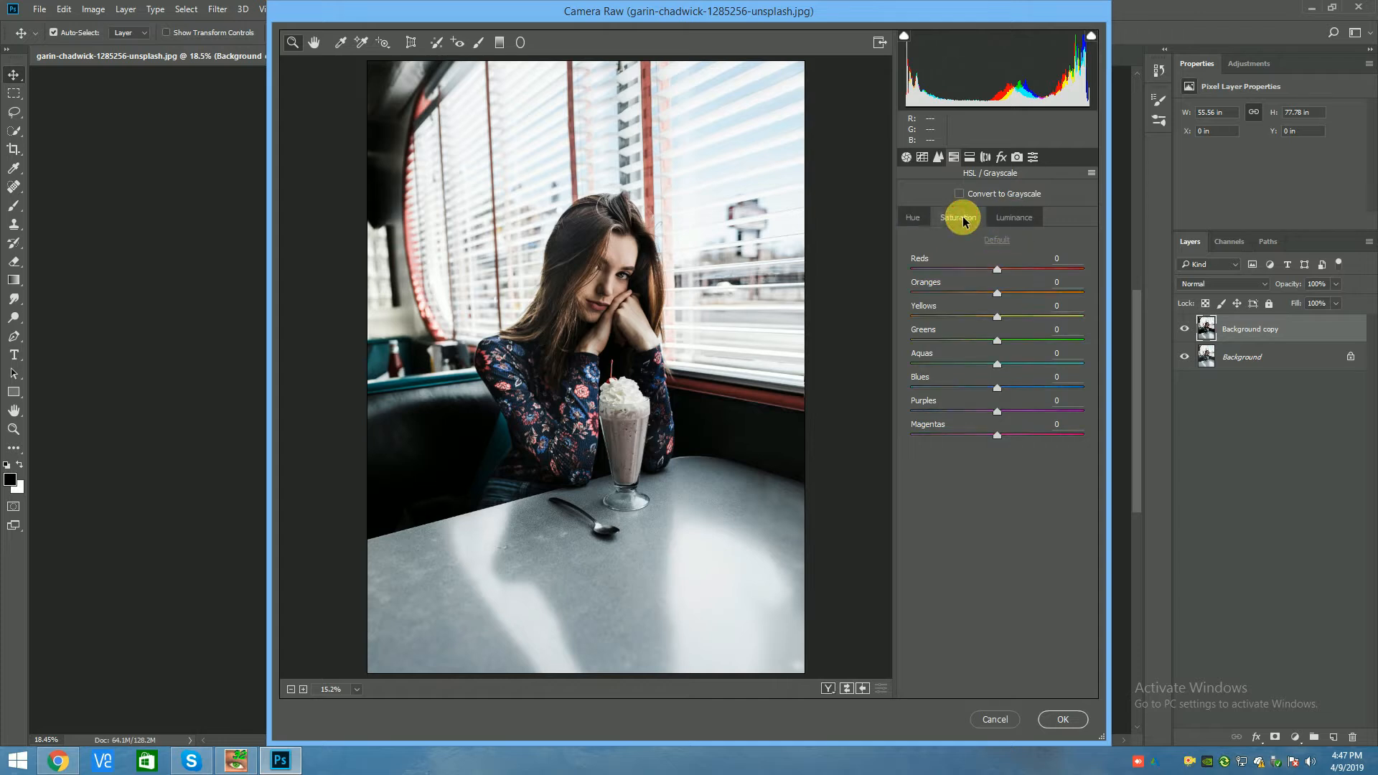
pyautogui.moveTo(997, 294); pyautogui.dragTo(1052, 294)
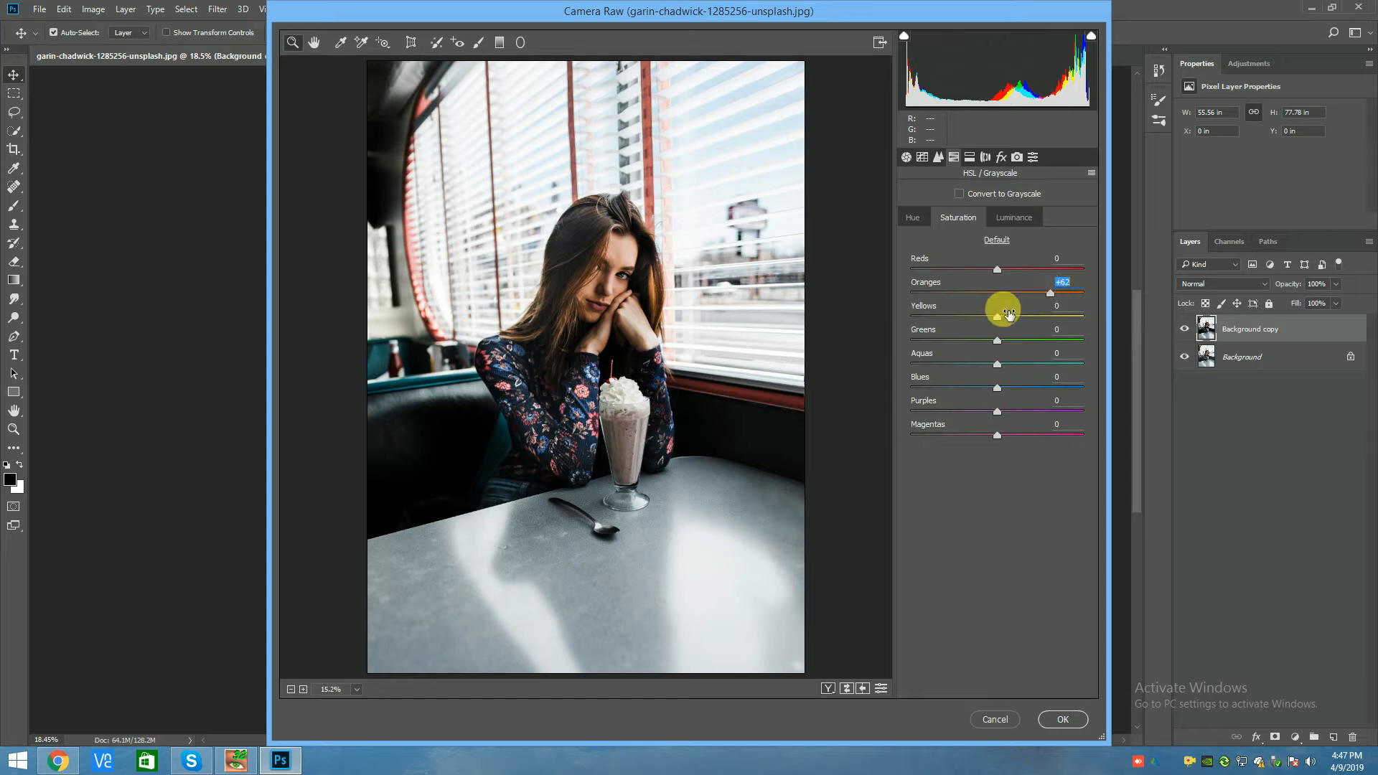
pyautogui.moveTo(995, 393); pyautogui.dragTo(1055, 391)
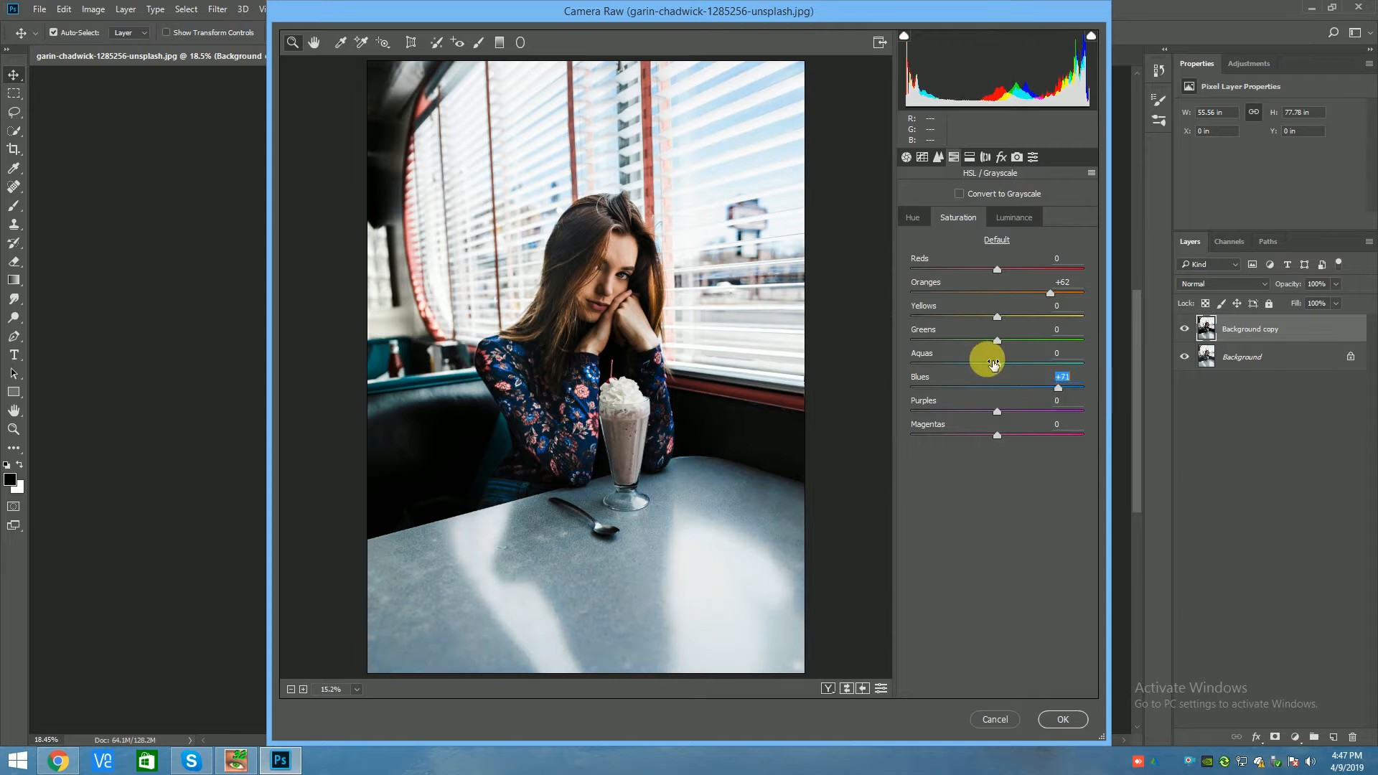
# Set the HSL saturation to -100 for Aquas, +68 for Purples and +63 for Magentas
pyautogui.moveTo(984, 359); pyautogui.dragTo(845, 366)
pyautogui.moveTo(997, 414); pyautogui.dragTo(1138, 416)
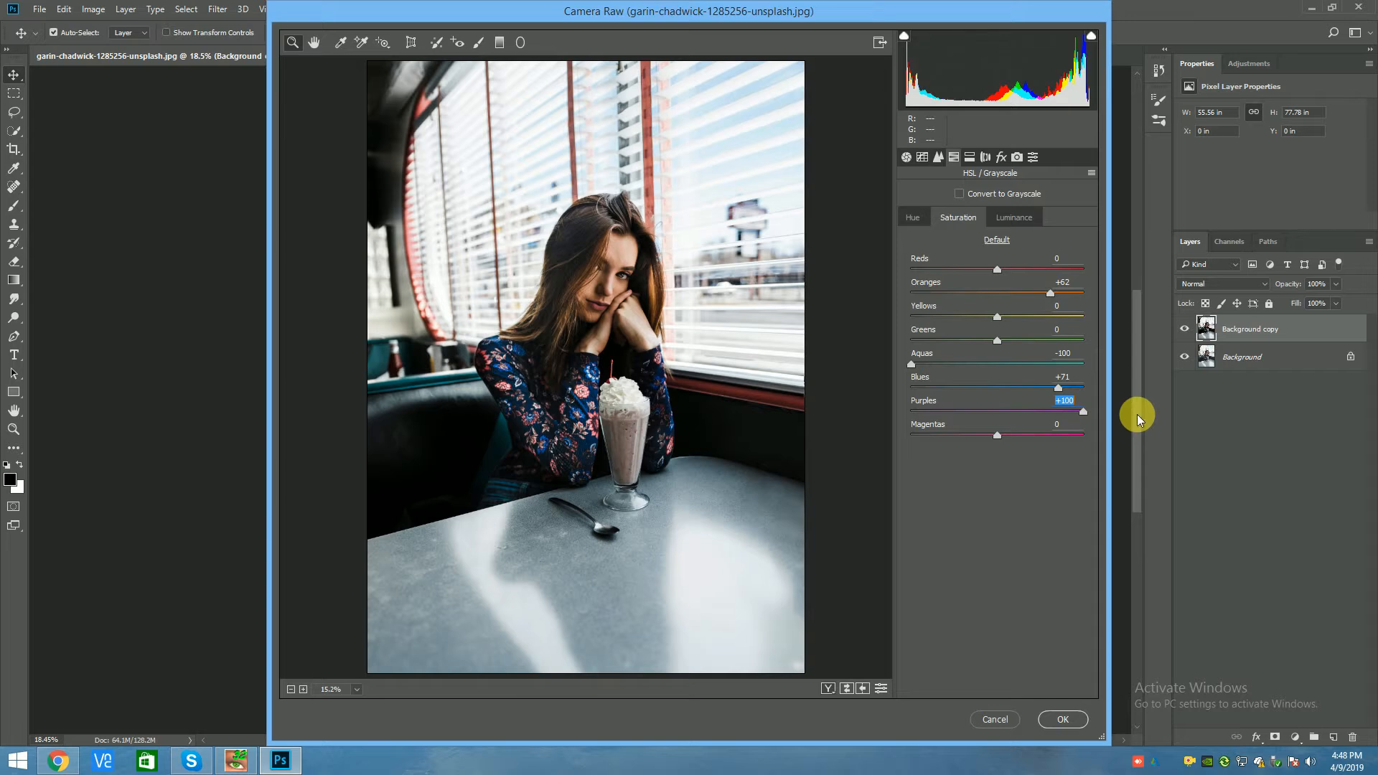
pyautogui.click(990, 434)
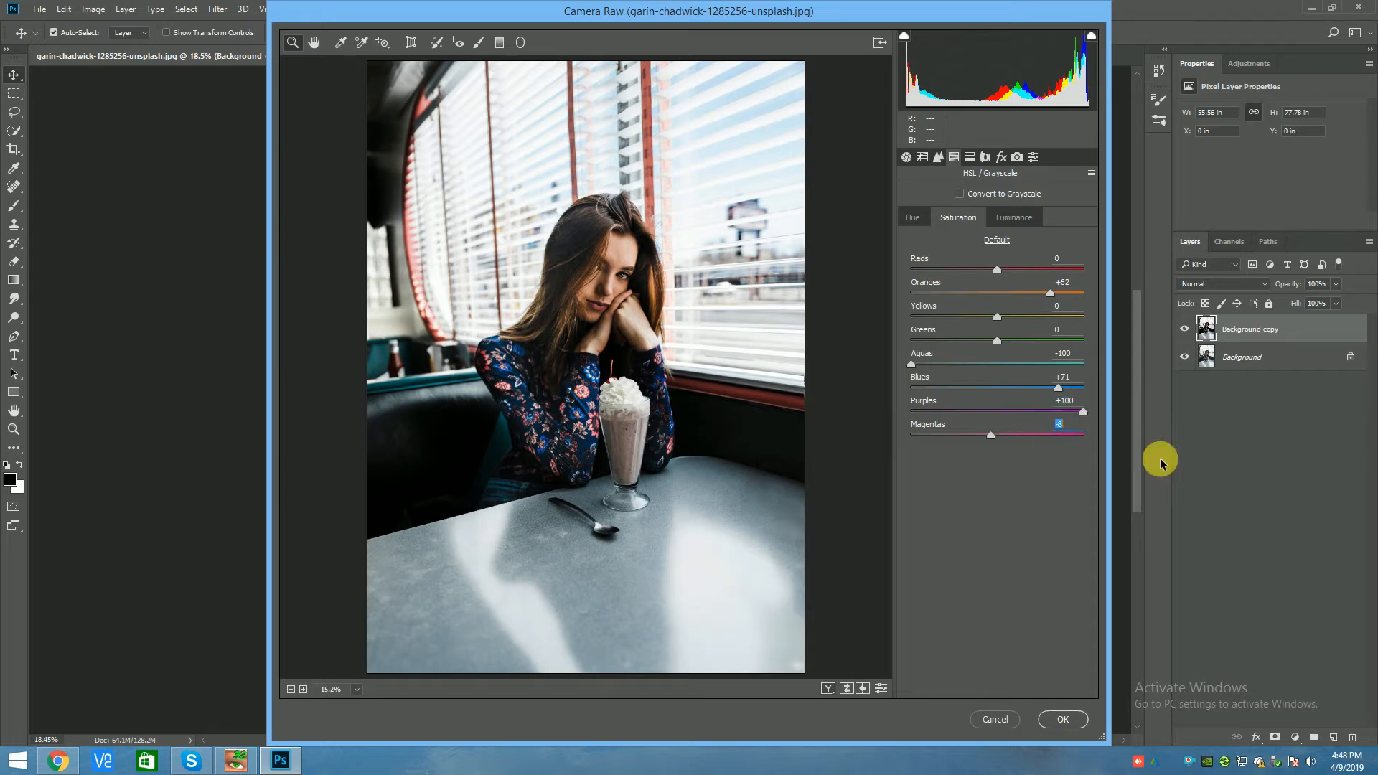
pyautogui.moveTo(1167, 461); pyautogui.dragTo(1029, 436)
pyautogui.click(1056, 411)
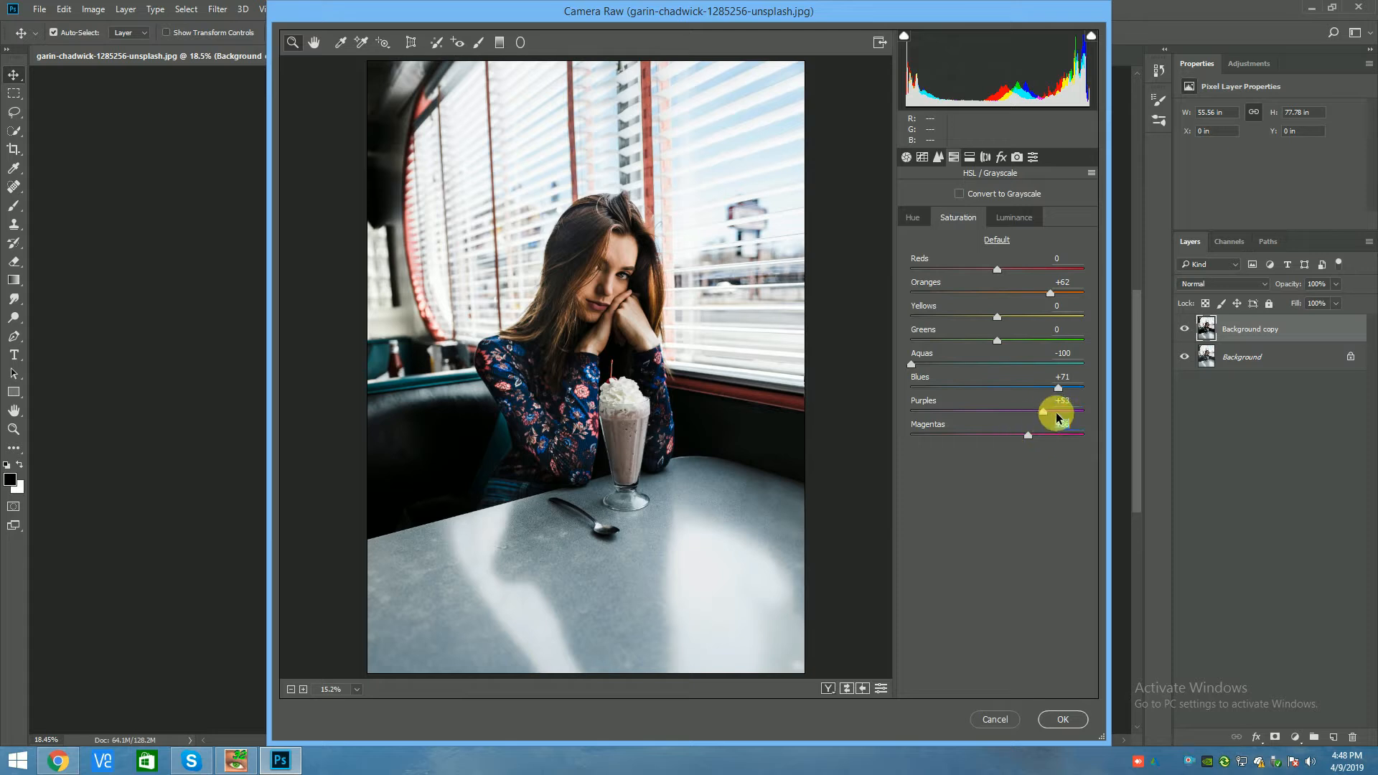
pyautogui.click(626, 407)
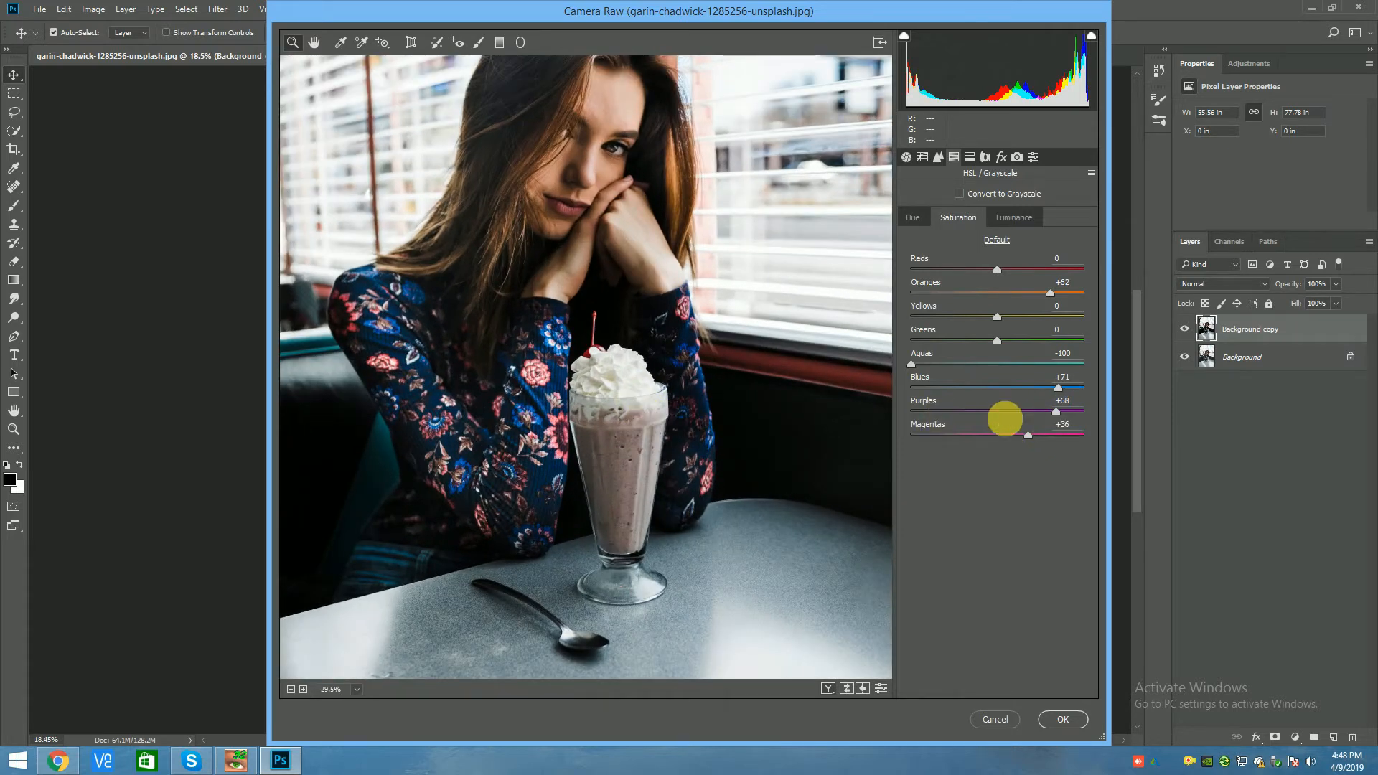
pyautogui.moveTo(1039, 438)
pyautogui.mouseDown()
pyautogui.moveTo(850, 428)
pyautogui.moveTo(1139, 427)
pyautogui.moveTo(988, 419)
pyautogui.moveTo(1113, 422)
pyautogui.moveTo(1048, 417)
pyautogui.mouseUp()
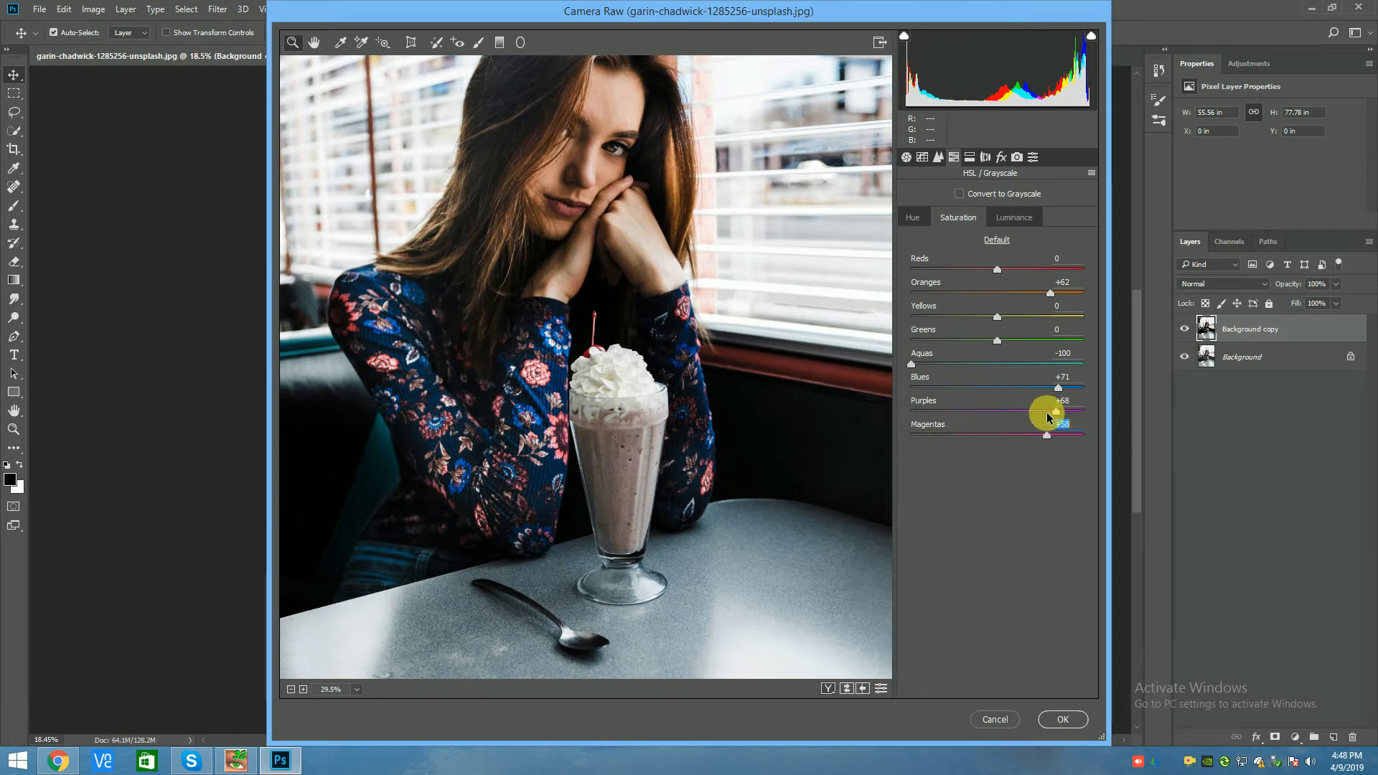
# Set the HSL saturation to -100 for Yellows and about +46 for Reds
pyautogui.scroll(-2, 582, 330)
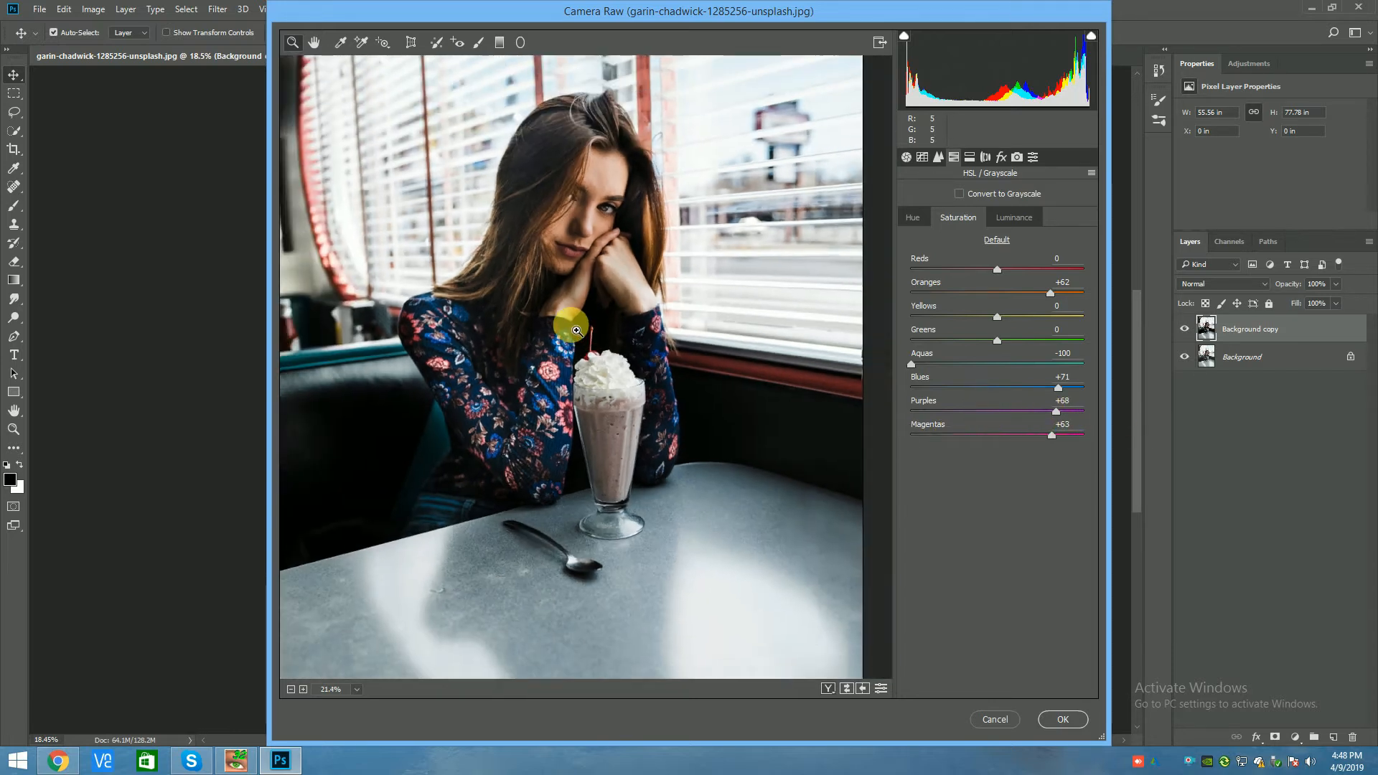
pyautogui.moveTo(1008, 320); pyautogui.dragTo(843, 316)
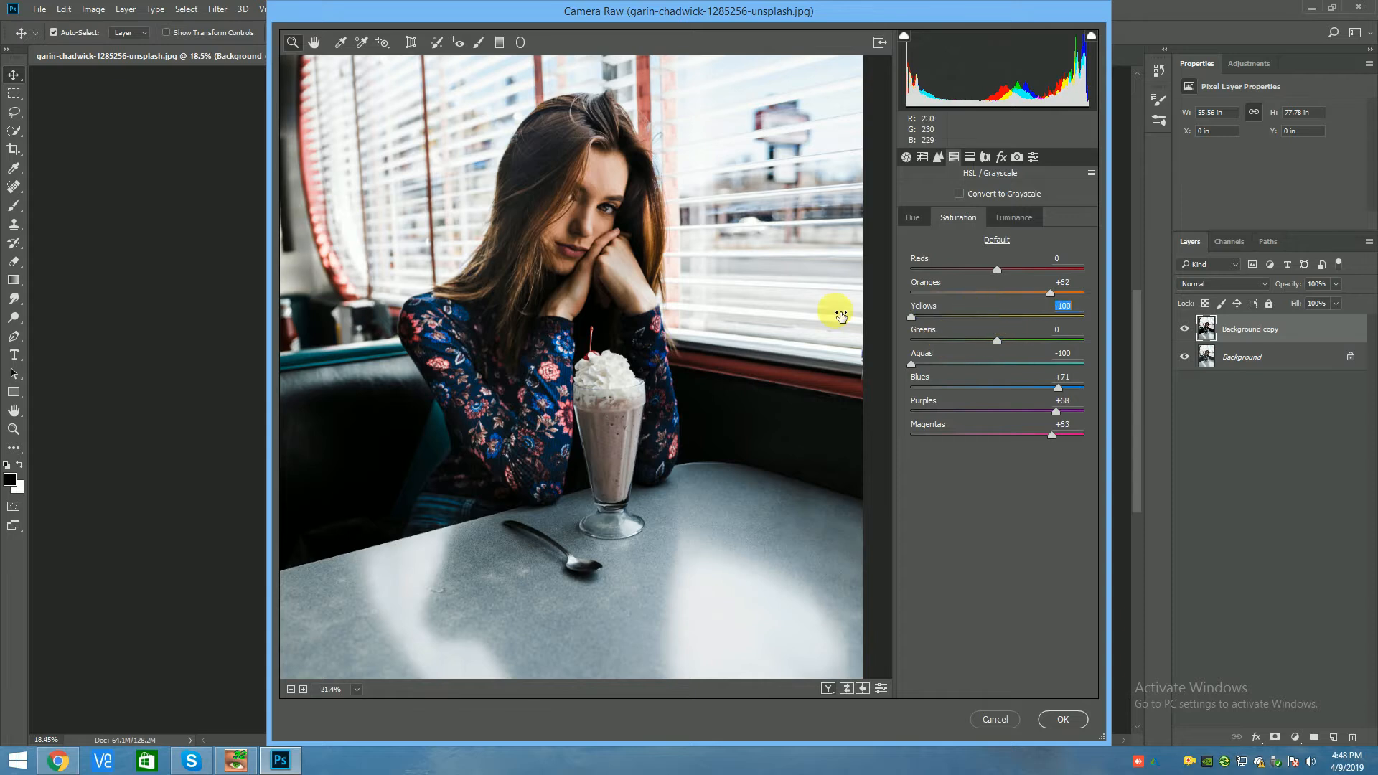
pyautogui.scroll(3, 631, 293)
pyautogui.scroll(-2, 628, 290)
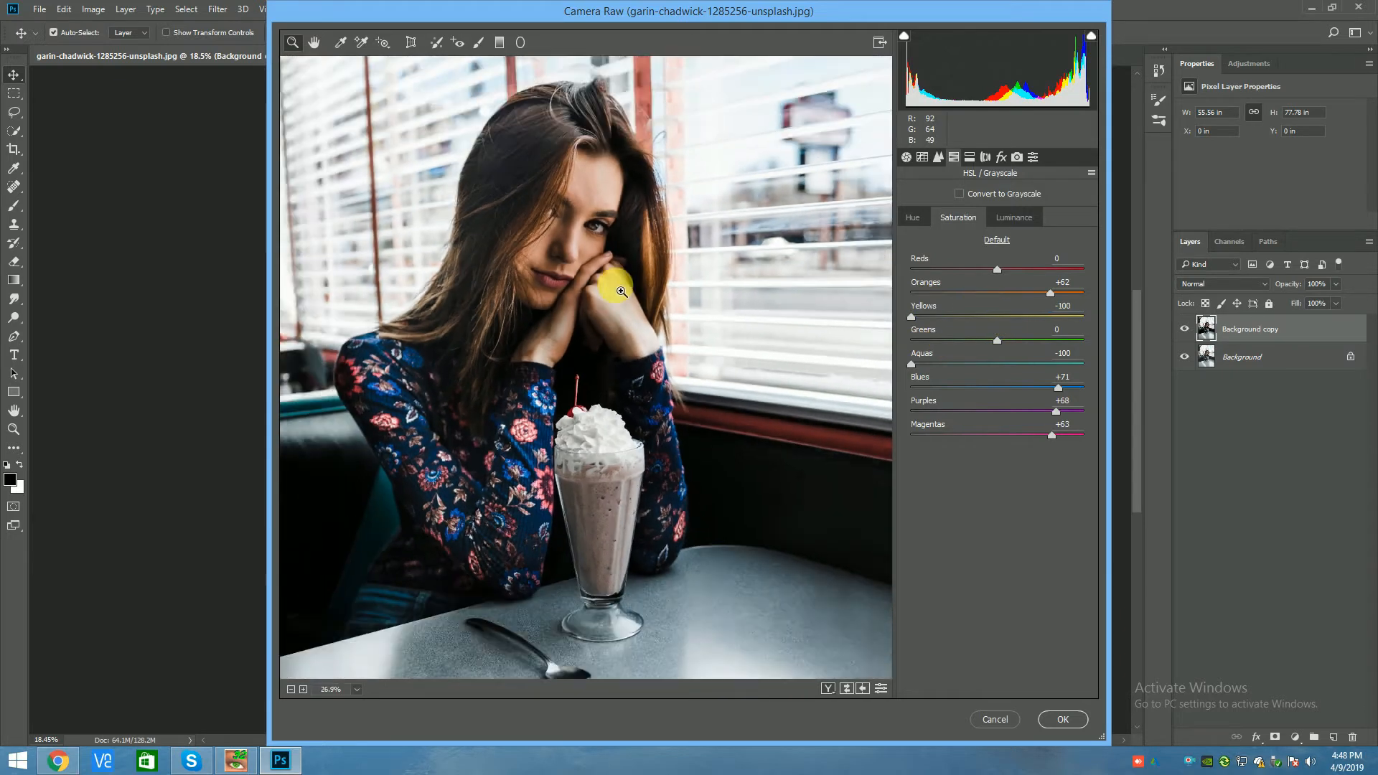
pyautogui.scroll(-2, 710, 332)
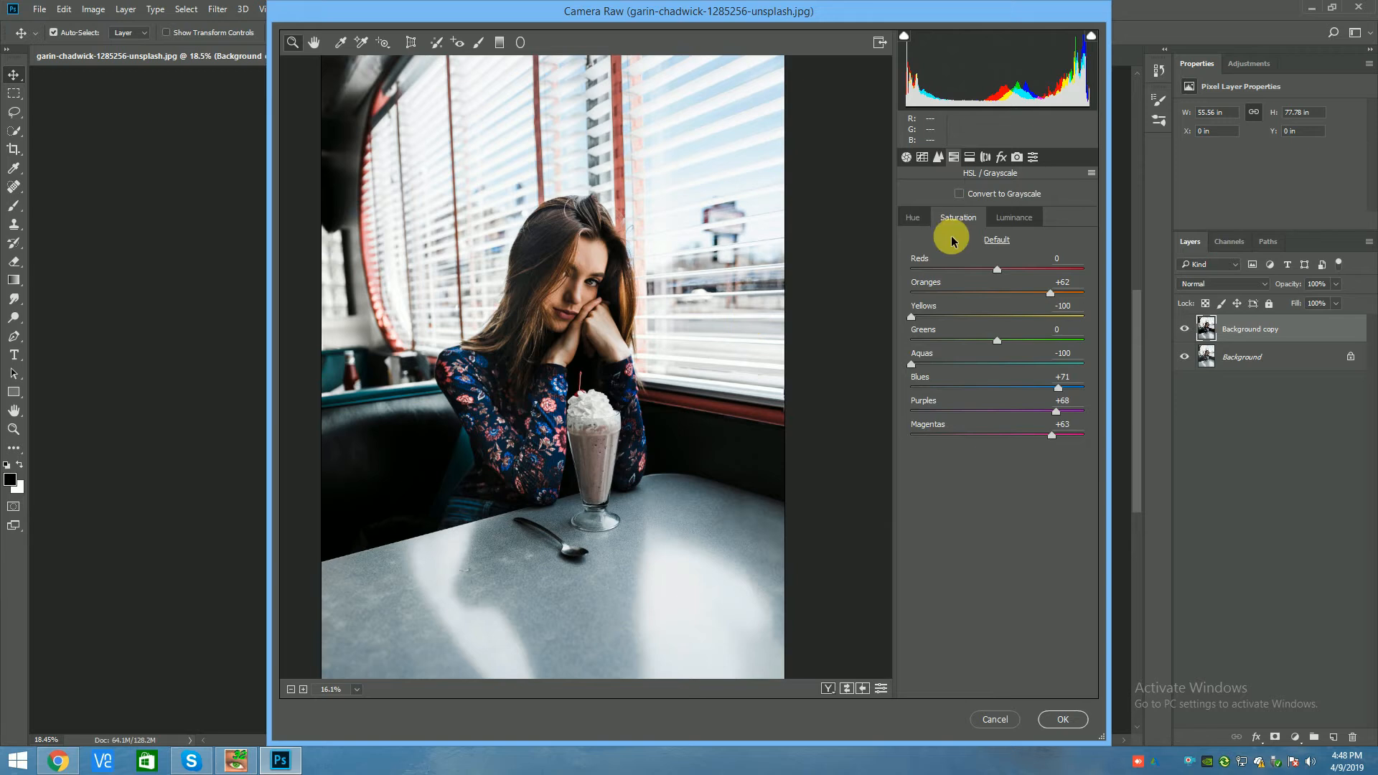
pyautogui.moveTo(1004, 273); pyautogui.dragTo(1041, 278)
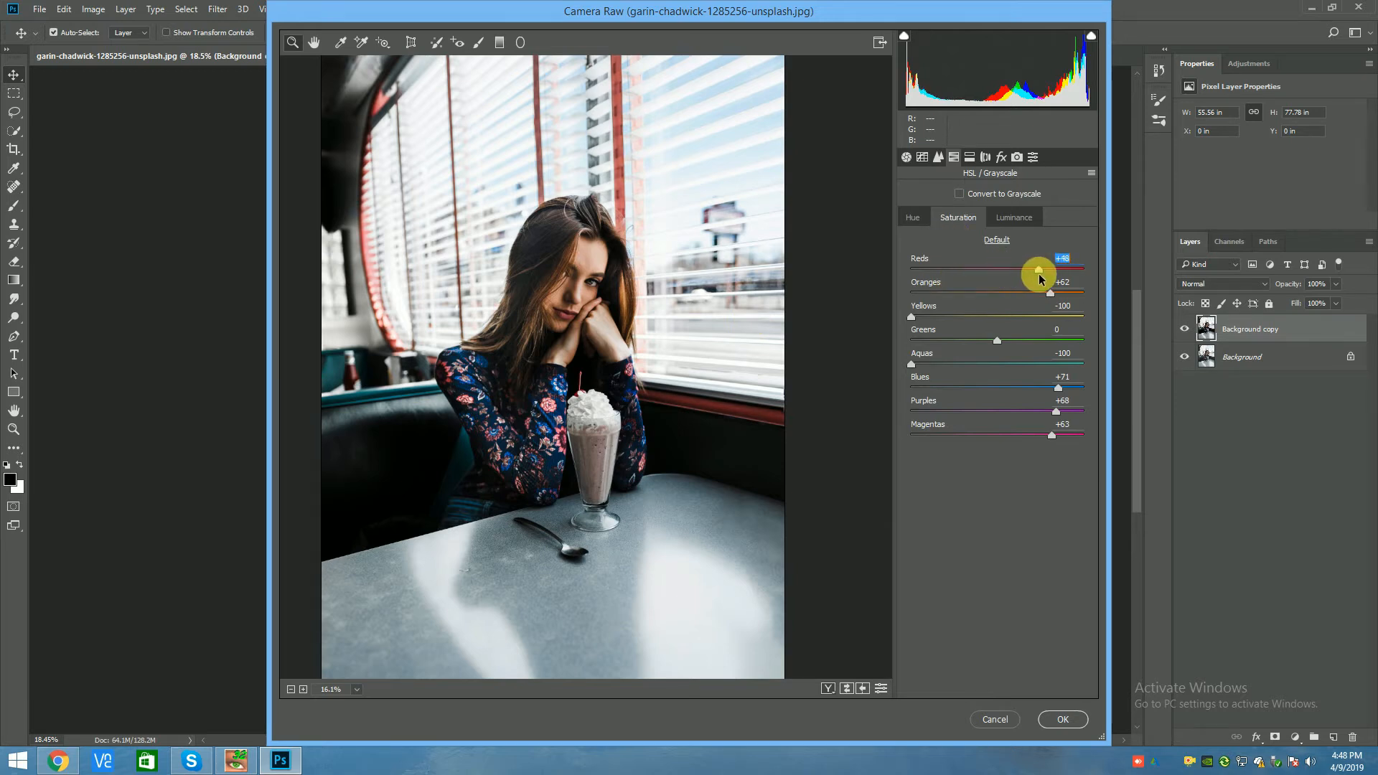
# Set the HSL luminance to +18 for Oranges and about -8 for Blues
pyautogui.click(1014, 218)
pyautogui.click(1010, 292)
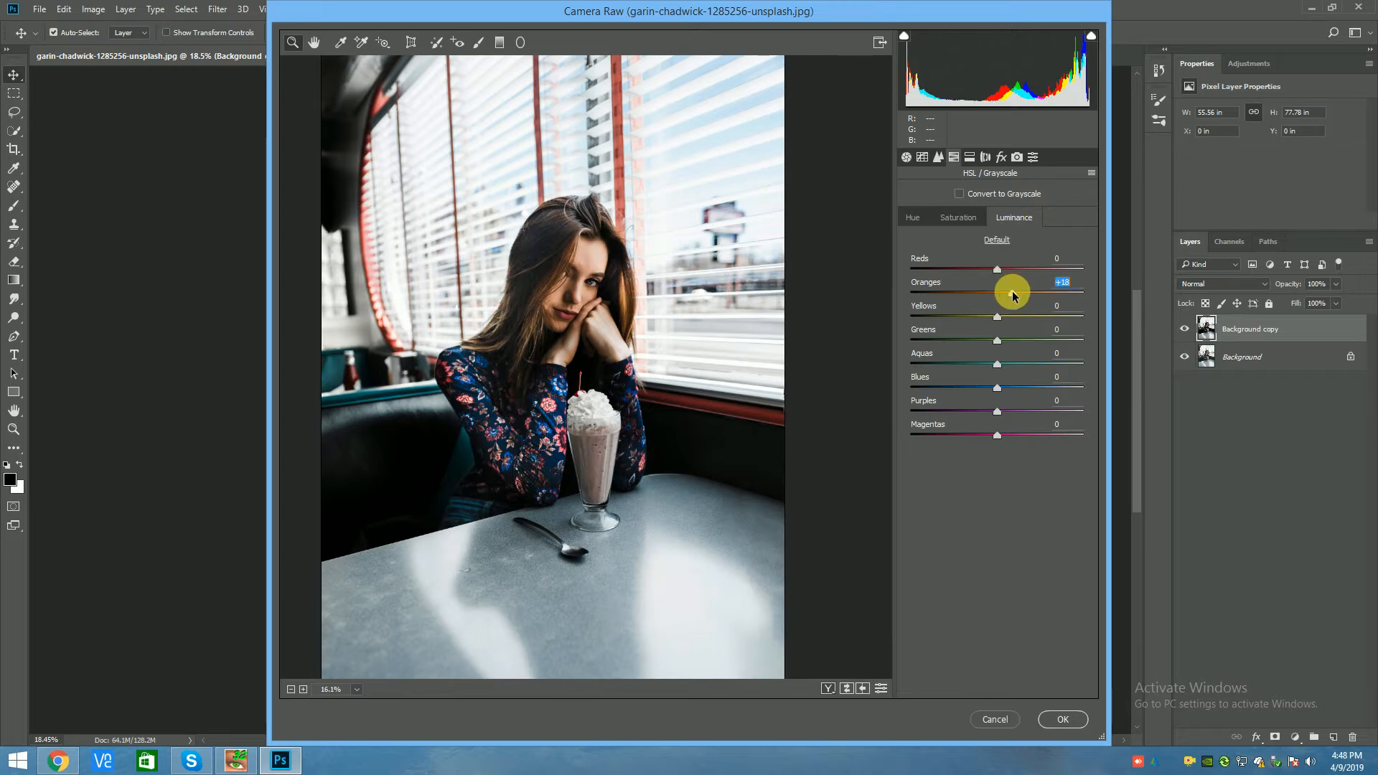
pyautogui.moveTo(1002, 389)
pyautogui.mouseDown()
pyautogui.moveTo(923, 373)
pyautogui.moveTo(983, 375)
pyautogui.mouseUp()
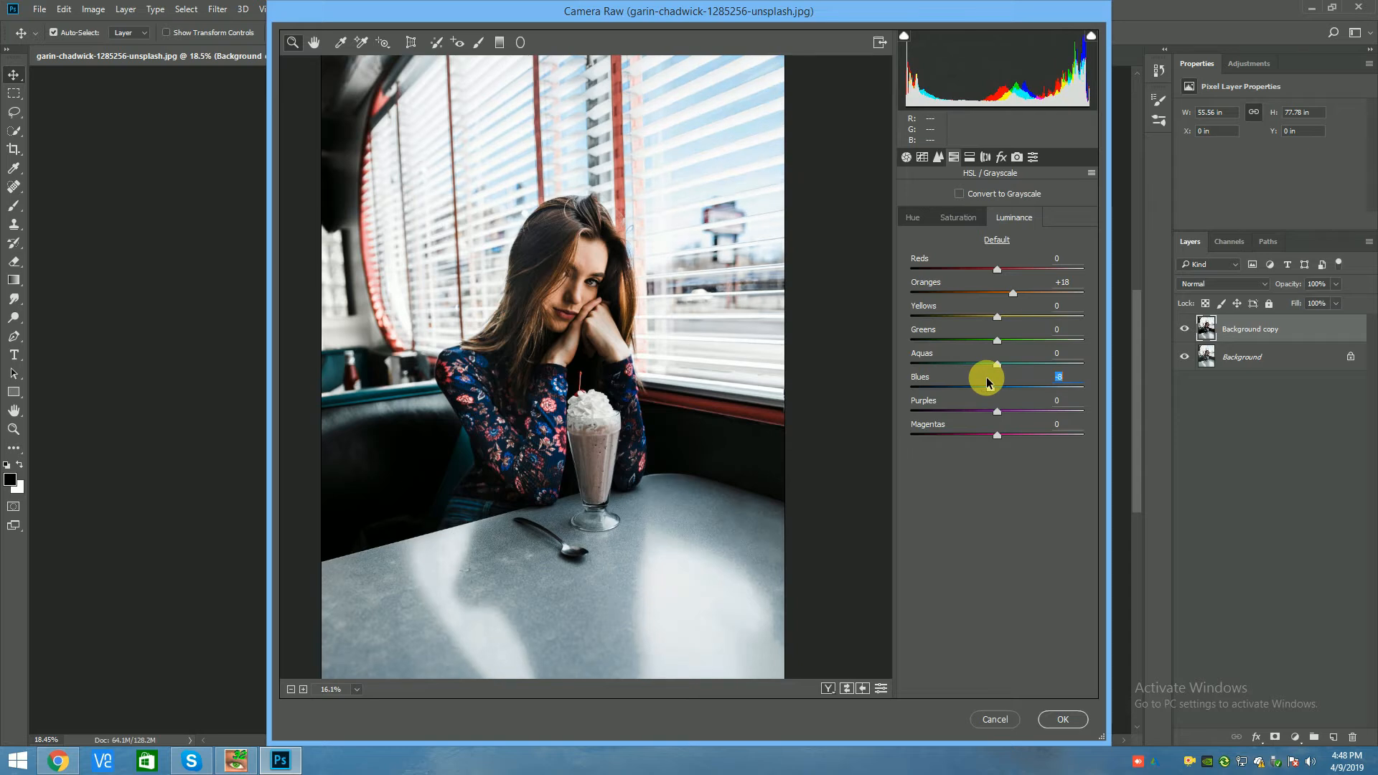
# In the Detail settings, set the sharpening amount to 56 and the luminance noise reduction to 26
pyautogui.click(938, 158)
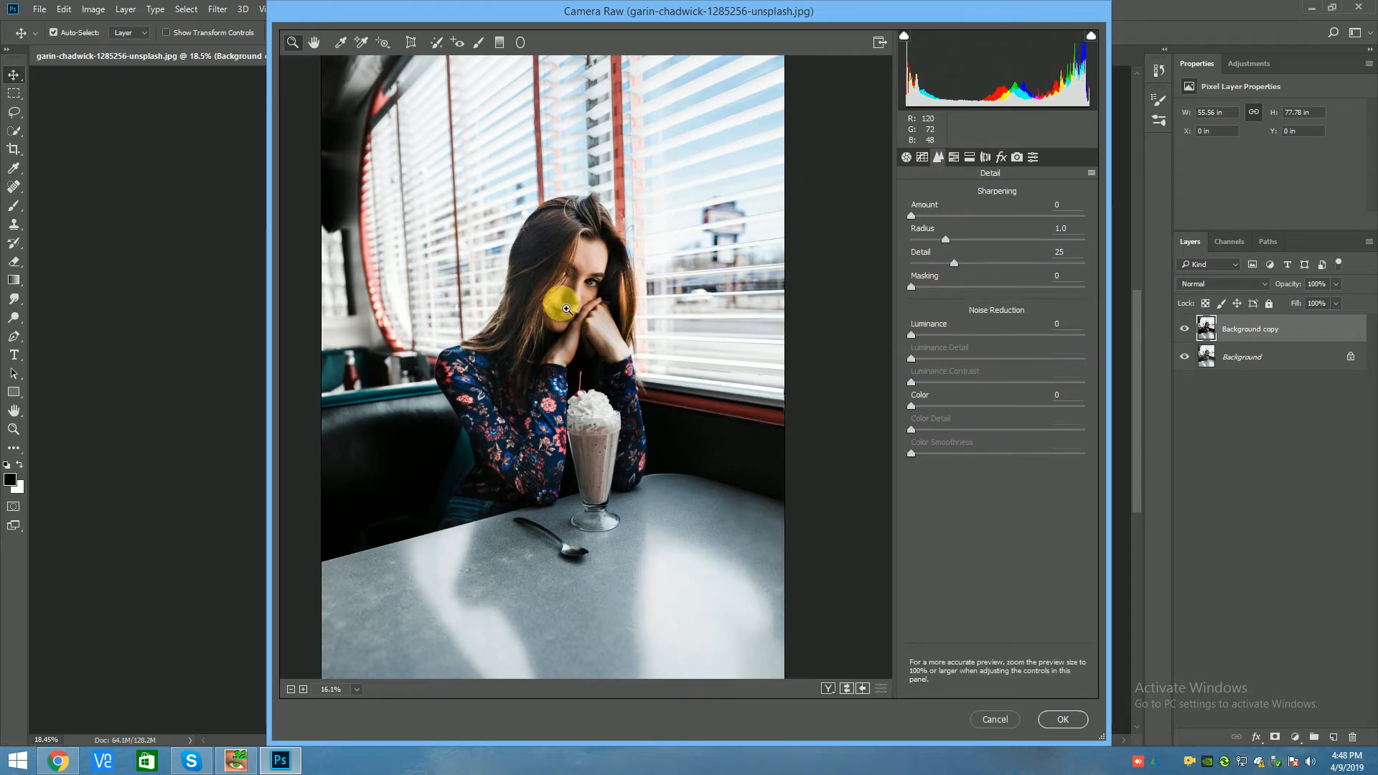
pyautogui.click(580, 311)
pyautogui.moveTo(912, 335); pyautogui.dragTo(1008, 348)
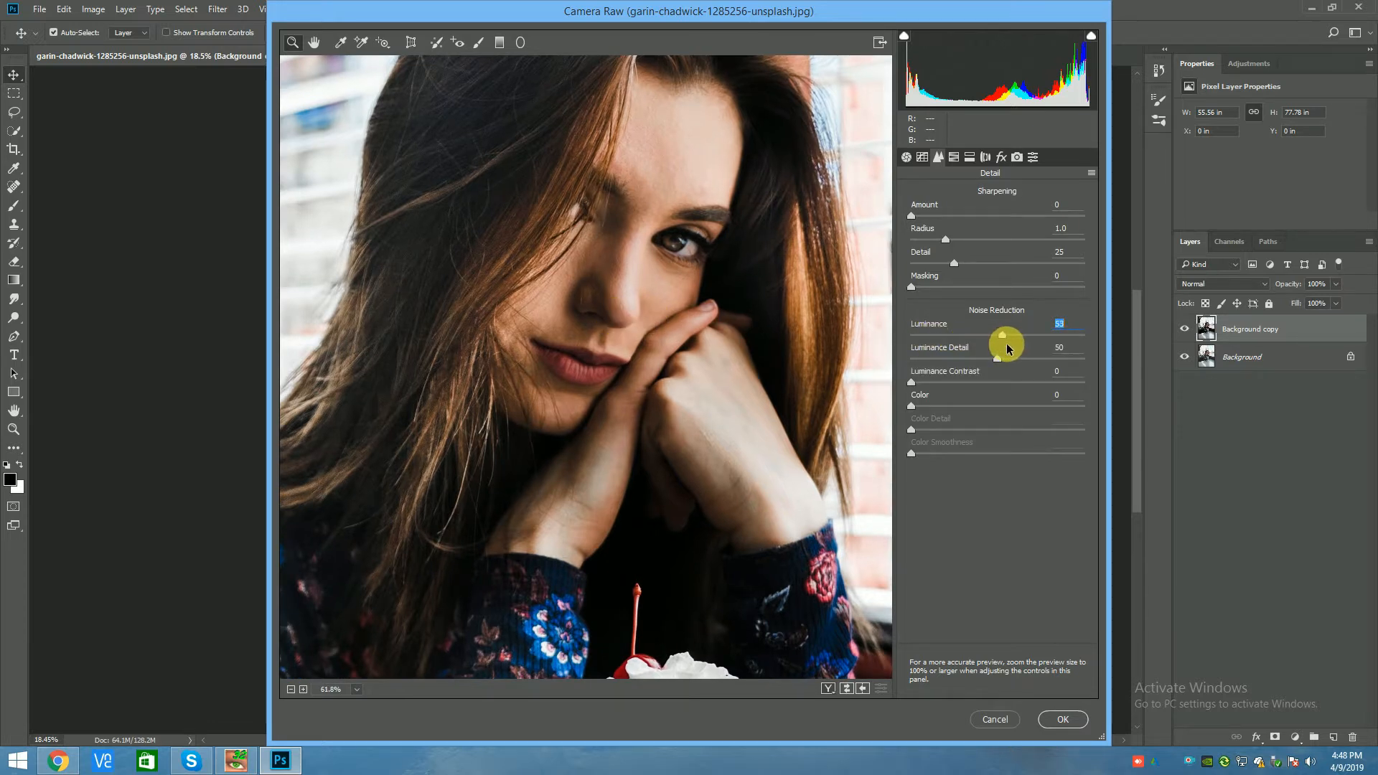
pyautogui.moveTo(998, 336); pyautogui.dragTo(965, 338)
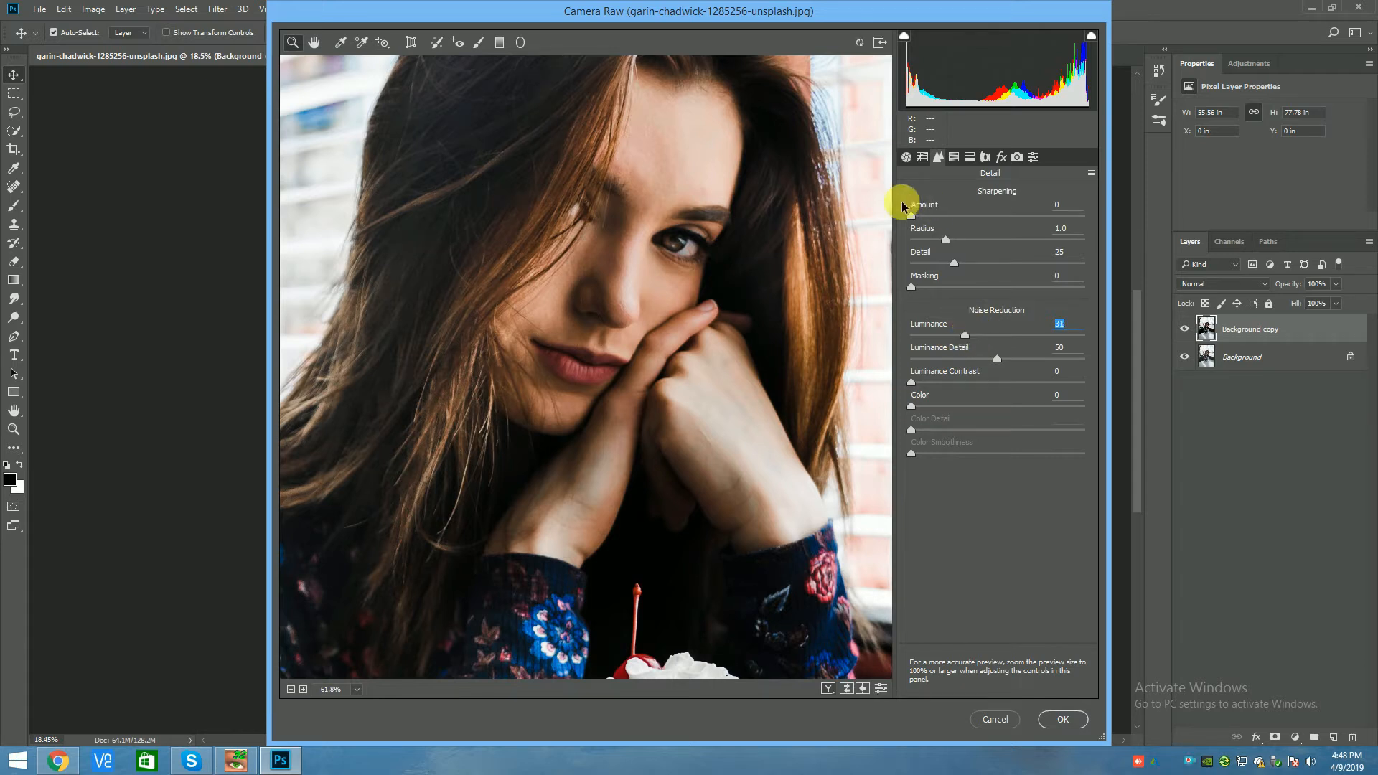
pyautogui.moveTo(914, 217); pyautogui.dragTo(1004, 227)
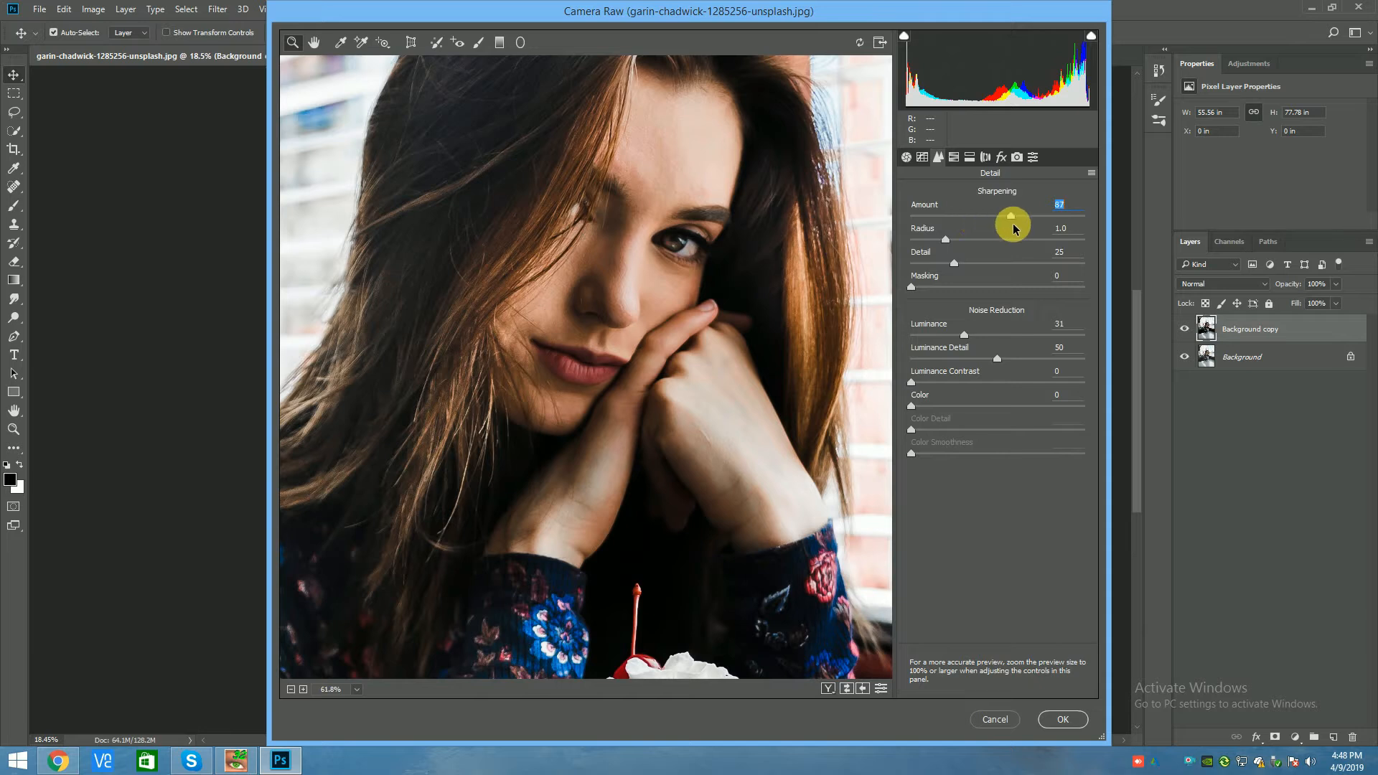
pyautogui.moveTo(1014, 228); pyautogui.dragTo(979, 229)
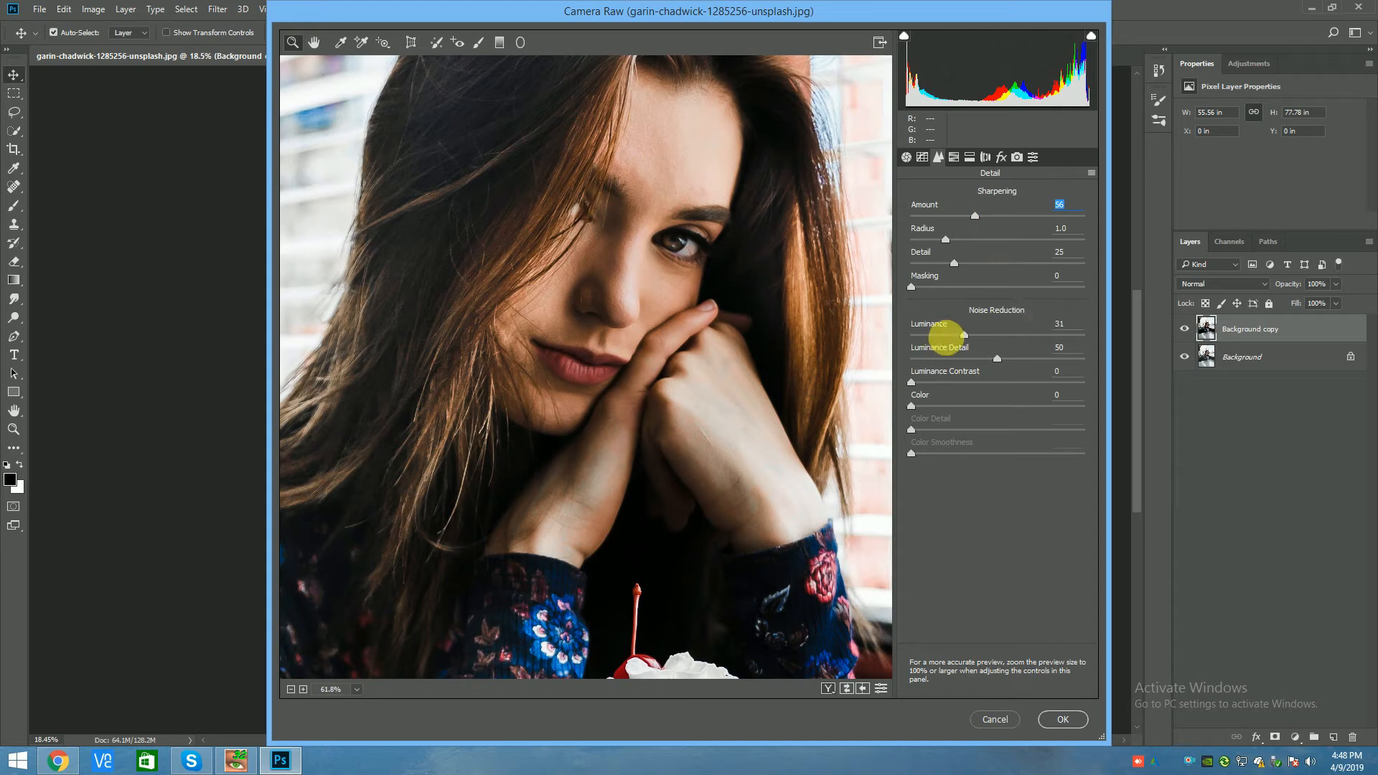
pyautogui.moveTo(964, 335); pyautogui.dragTo(957, 336)
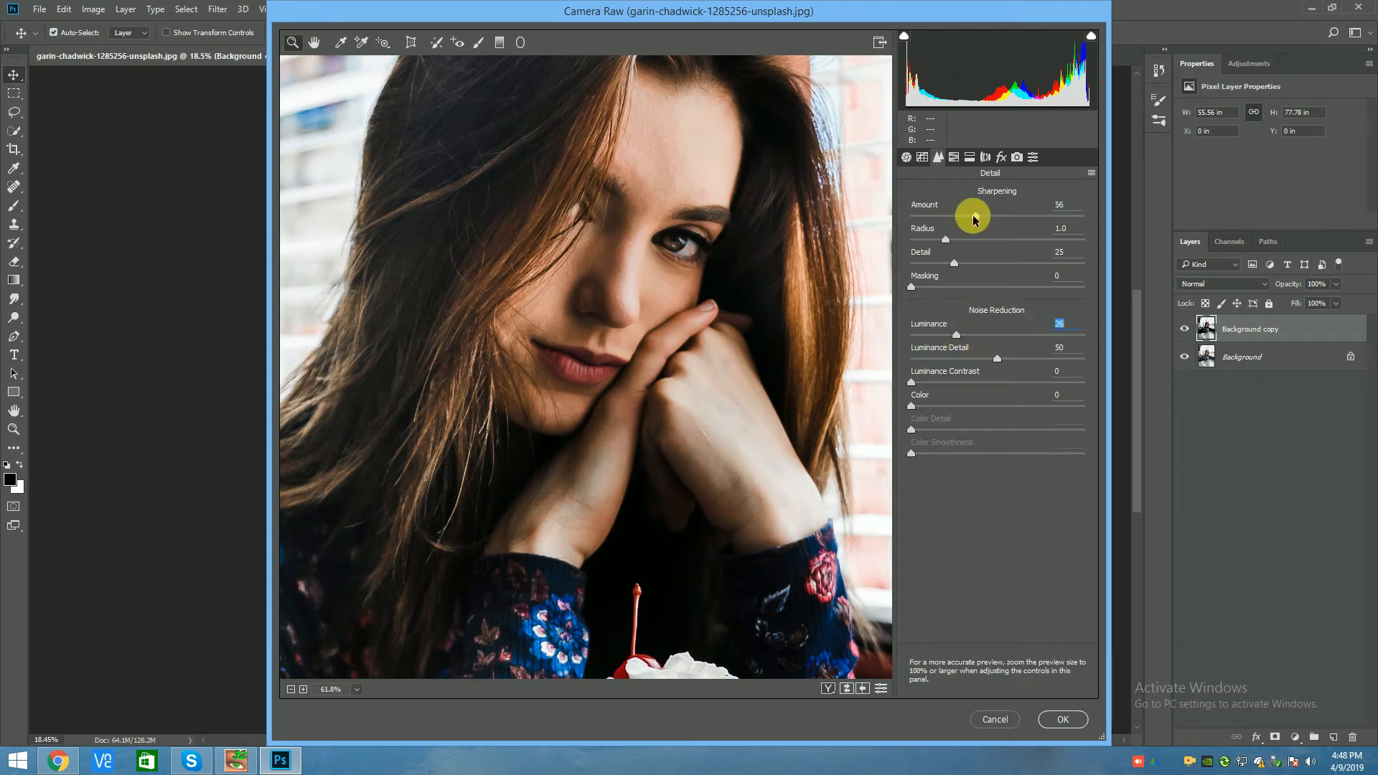
pyautogui.moveTo(748, 276); pyautogui.dragTo(699, 277)
pyautogui.click(782, 259)
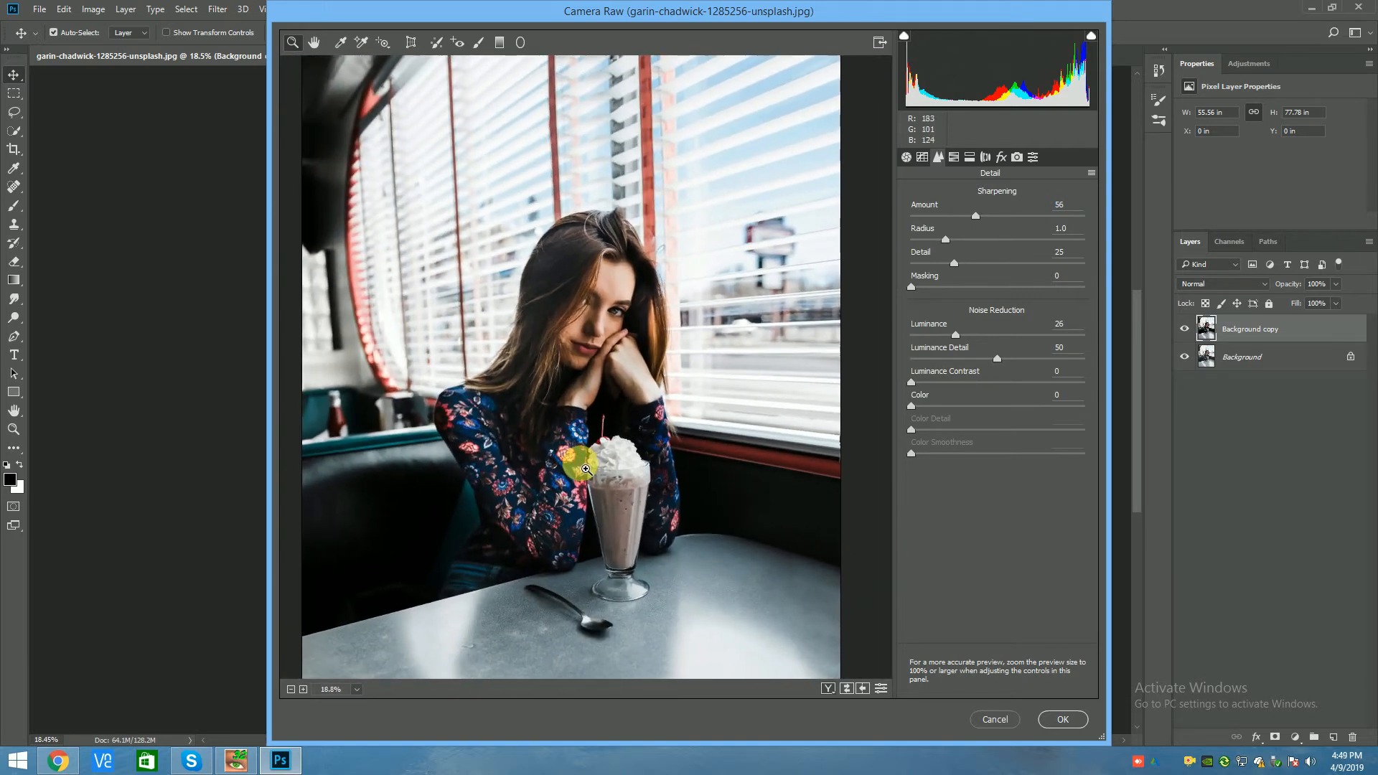
# In Camera Calibration, set Blue Primary to hue -72, saturation +44 and Green Primary to hue -9, saturation +48
pyautogui.click(1017, 158)
pyautogui.moveTo(998, 429); pyautogui.dragTo(934, 429)
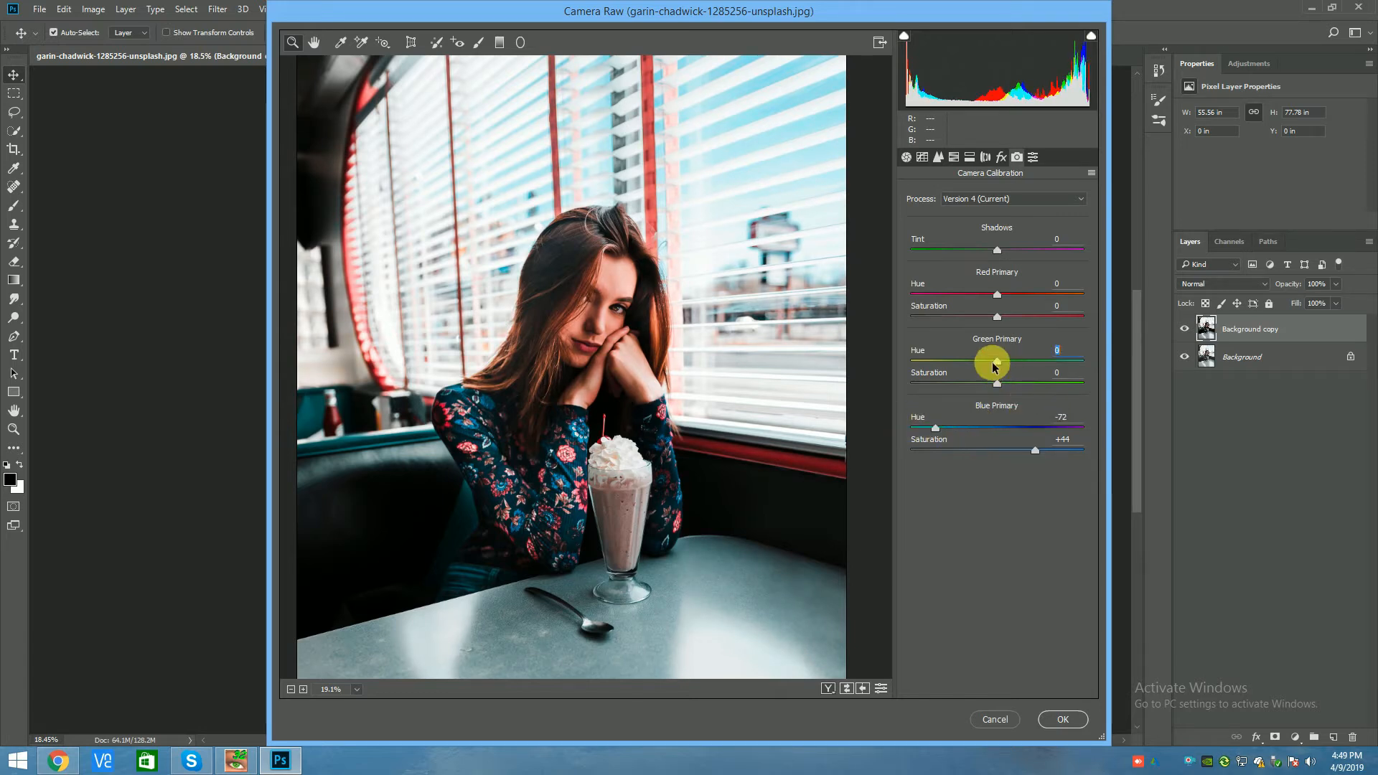
pyautogui.moveTo(993, 365)
pyautogui.mouseDown()
pyautogui.moveTo(923, 363)
pyautogui.moveTo(1065, 360)
pyautogui.moveTo(906, 386)
pyautogui.moveTo(1071, 381)
pyautogui.moveTo(1031, 386)
pyautogui.moveTo(991, 366)
pyautogui.mouseUp()
pyautogui.click(953, 361)
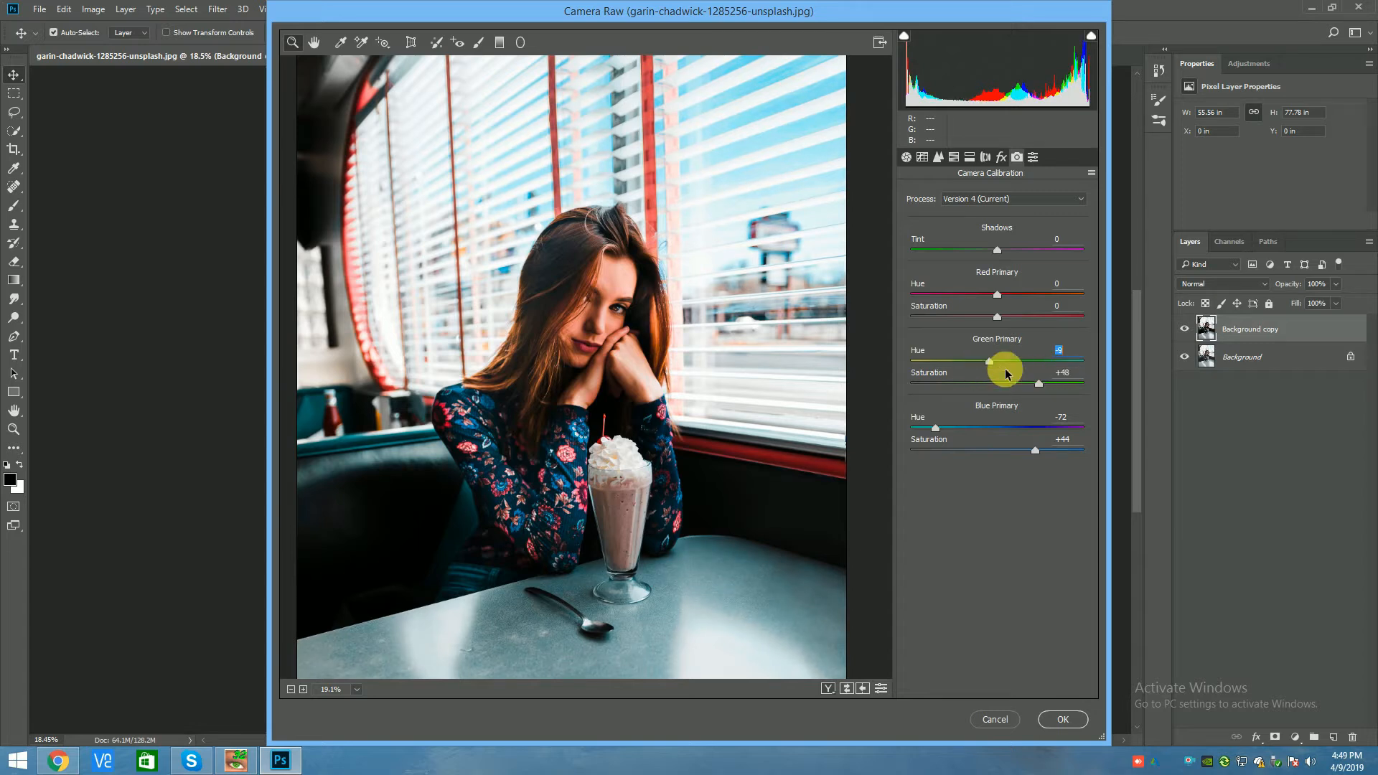
# Reduce the Blue Primary shift to hue -37 and saturation +23
pyautogui.moveTo(1037, 452)
pyautogui.mouseDown()
pyautogui.moveTo(979, 452)
pyautogui.moveTo(1028, 454)
pyautogui.mouseUp()
pyautogui.moveTo(942, 430)
pyautogui.mouseDown()
pyautogui.moveTo(988, 431)
pyautogui.moveTo(957, 431)
pyautogui.mouseUp()
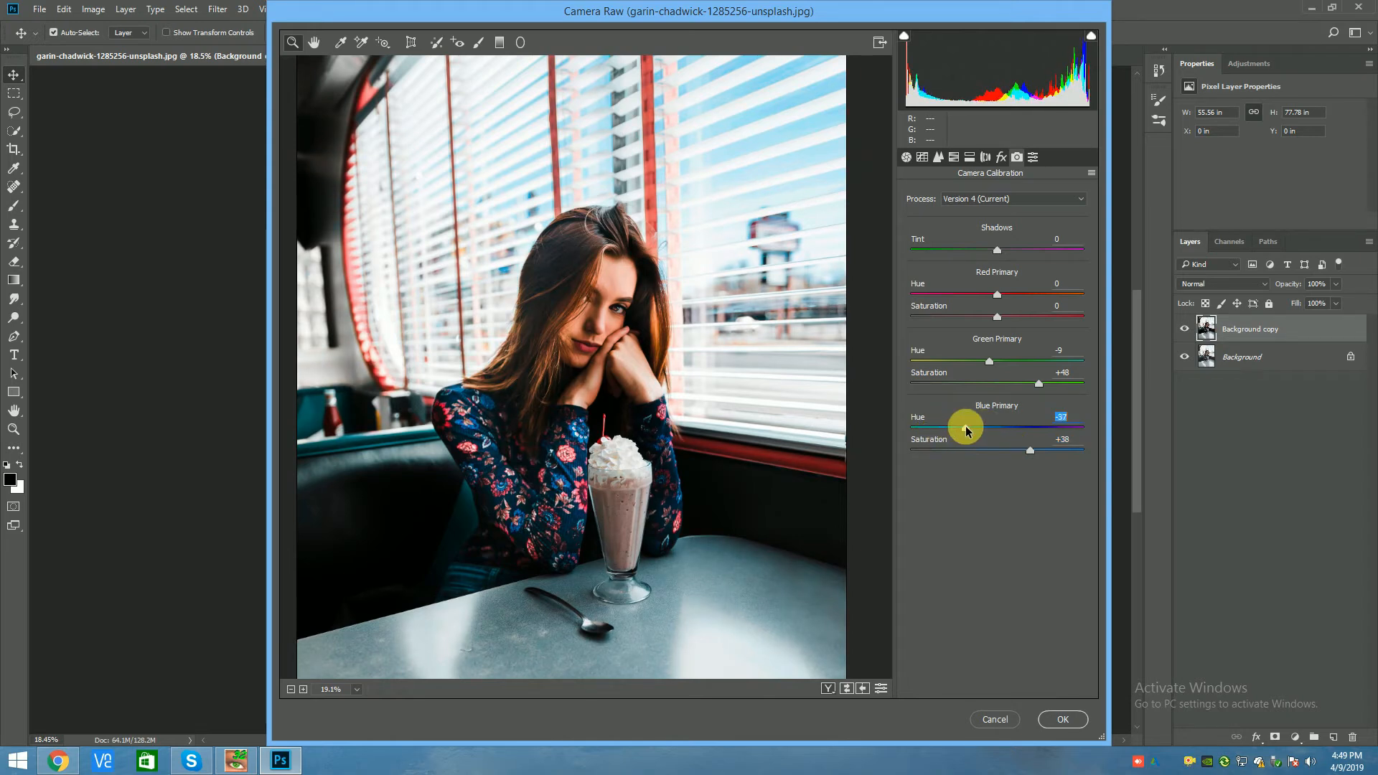
pyautogui.click(1018, 451)
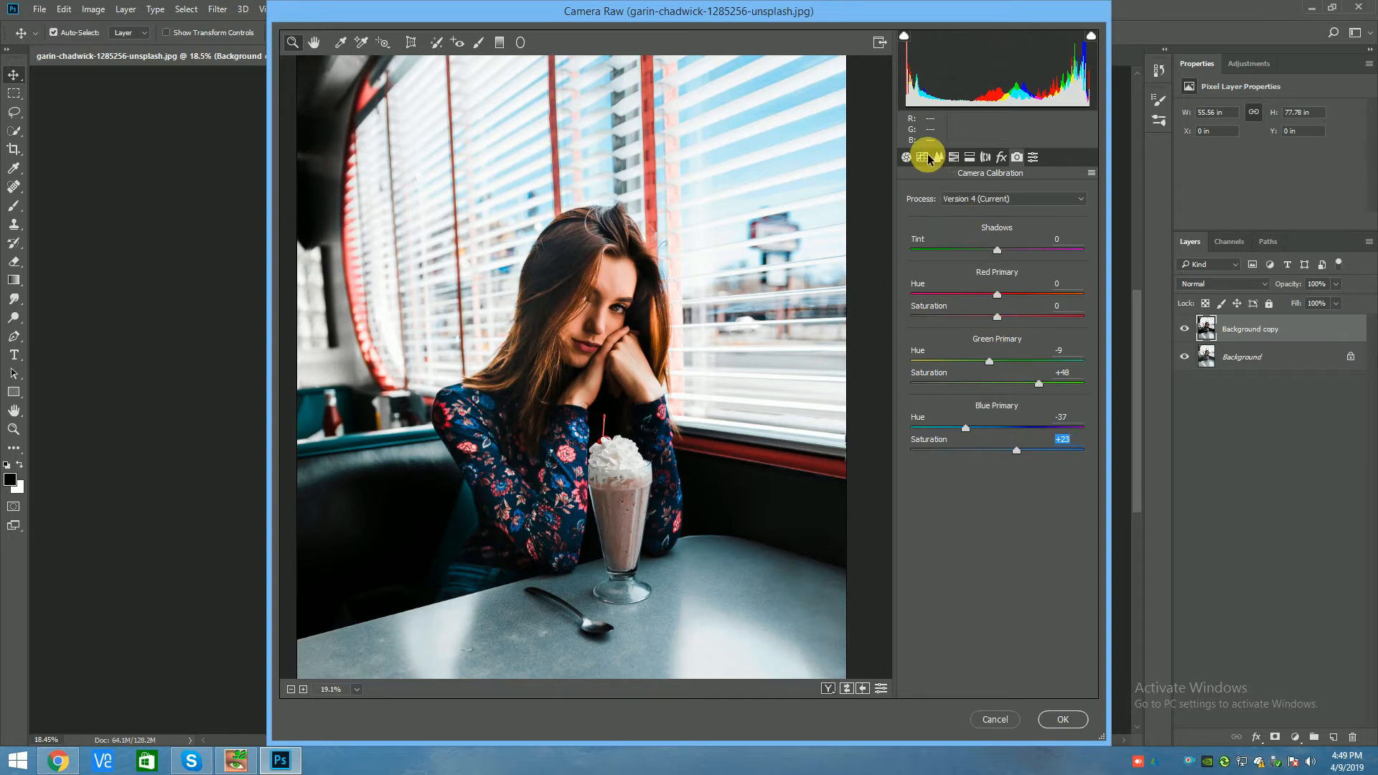
# In the Effects settings, set the post-crop vignetting amount to -17
pyautogui.click(924, 158)
pyautogui.click(1002, 157)
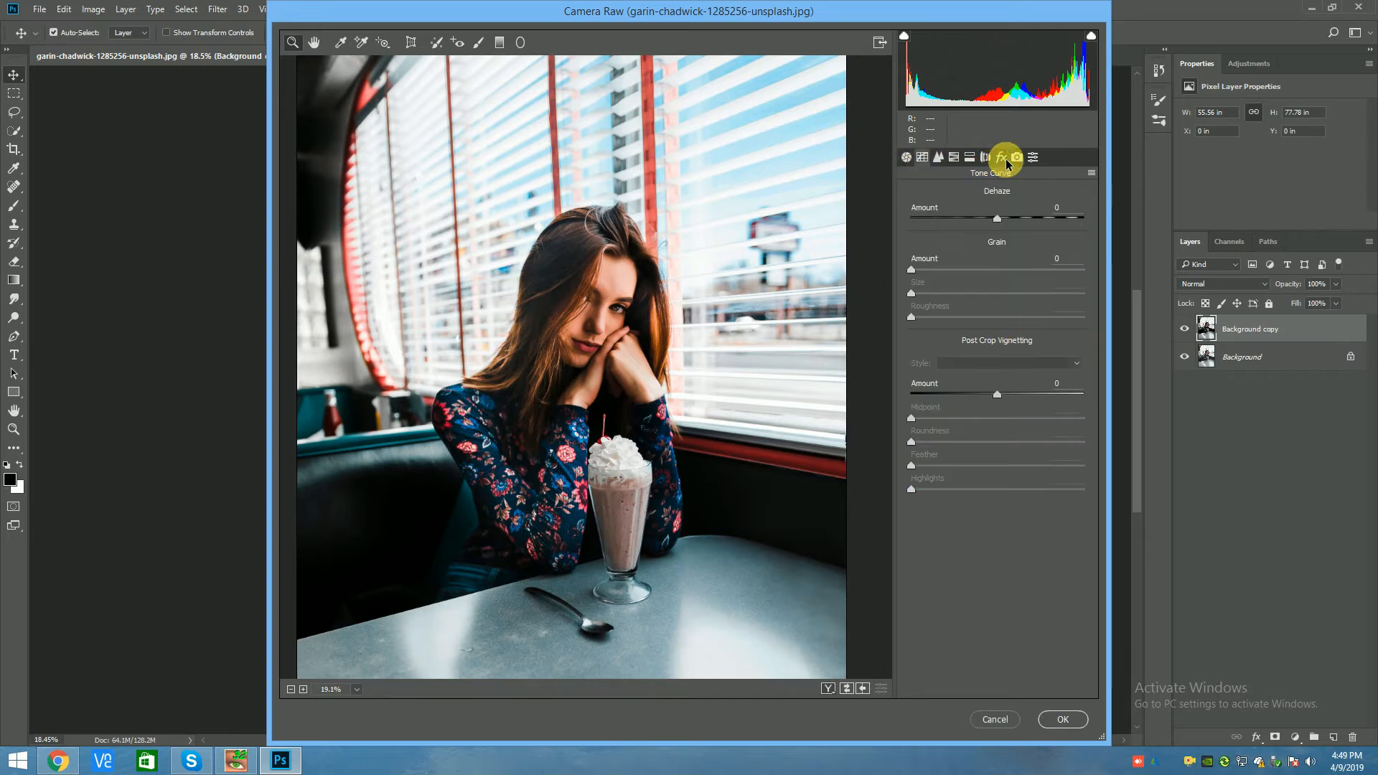
pyautogui.moveTo(992, 400); pyautogui.dragTo(985, 397)
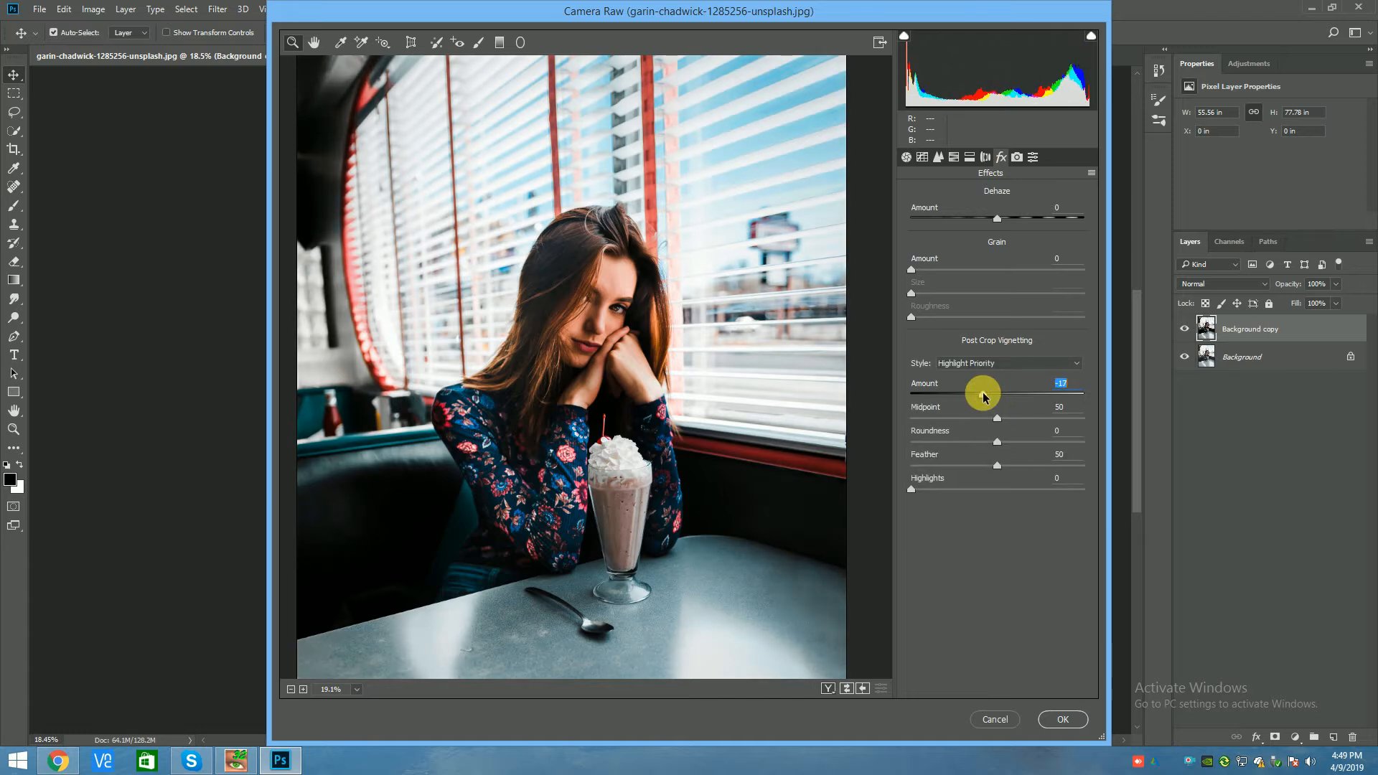
# In Split Toning, tint the highlights blue with hue 215 and saturation 44
pyautogui.click(973, 158)
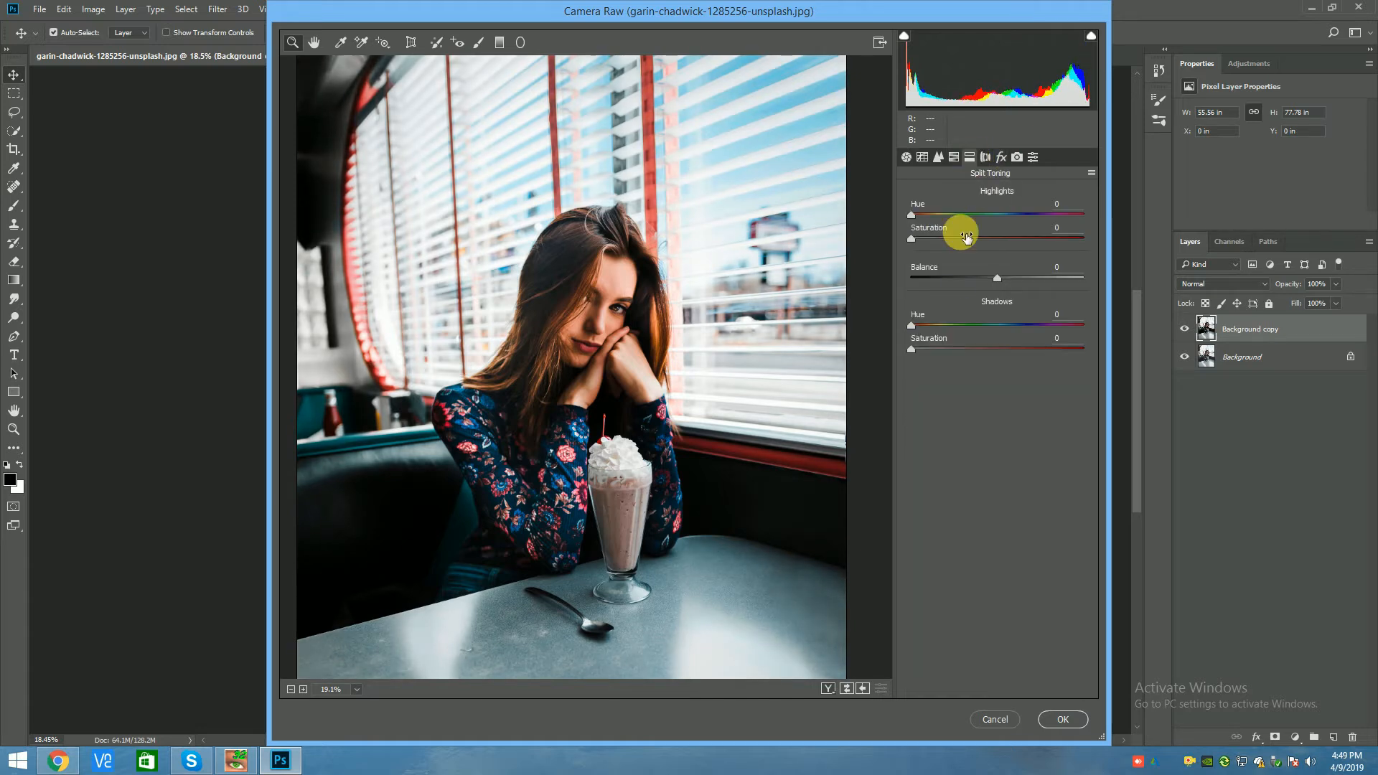
pyautogui.moveTo(914, 241); pyautogui.dragTo(1009, 246)
pyautogui.moveTo(912, 214); pyautogui.dragTo(998, 239)
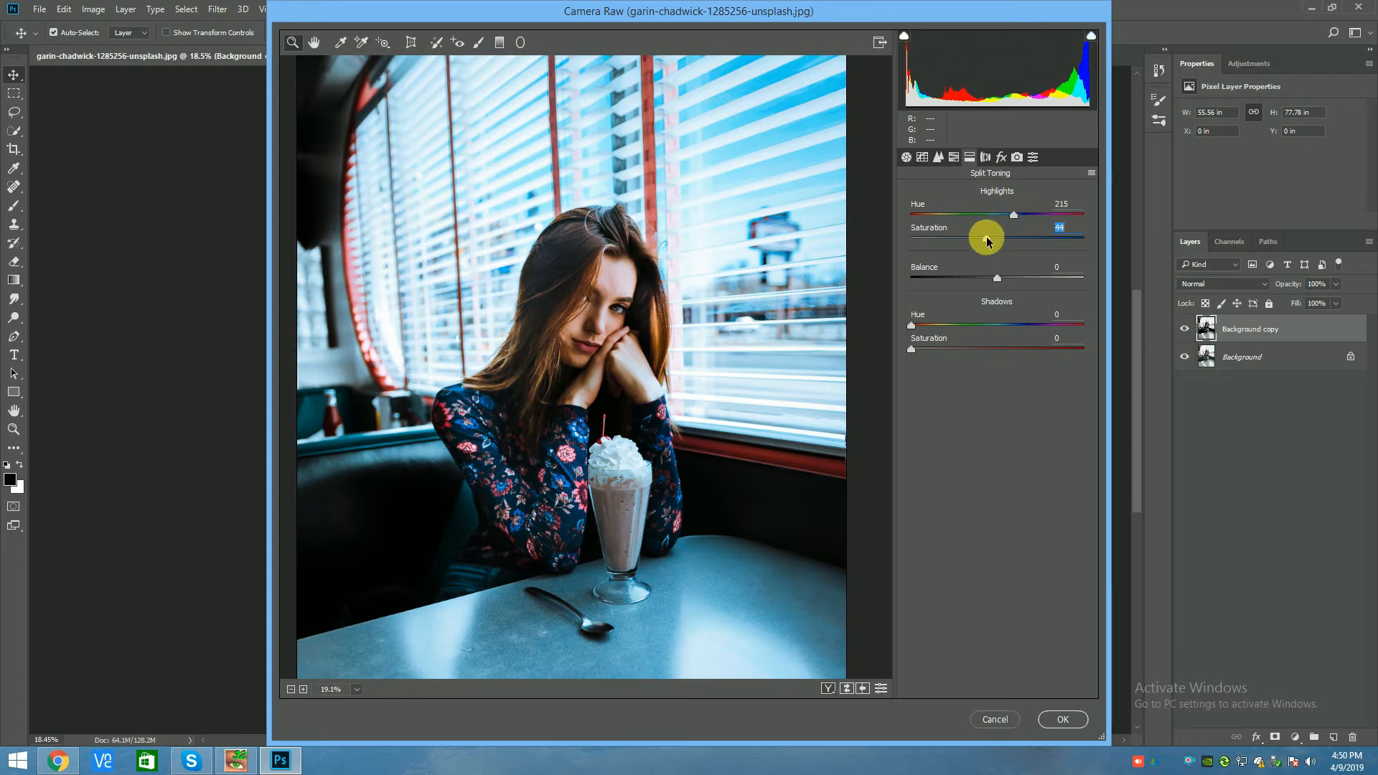
# Shape the RGB point tone curve with a shadow point at about input 71, output 74 and an upper point at about input 151, output 163
pyautogui.click(923, 156)
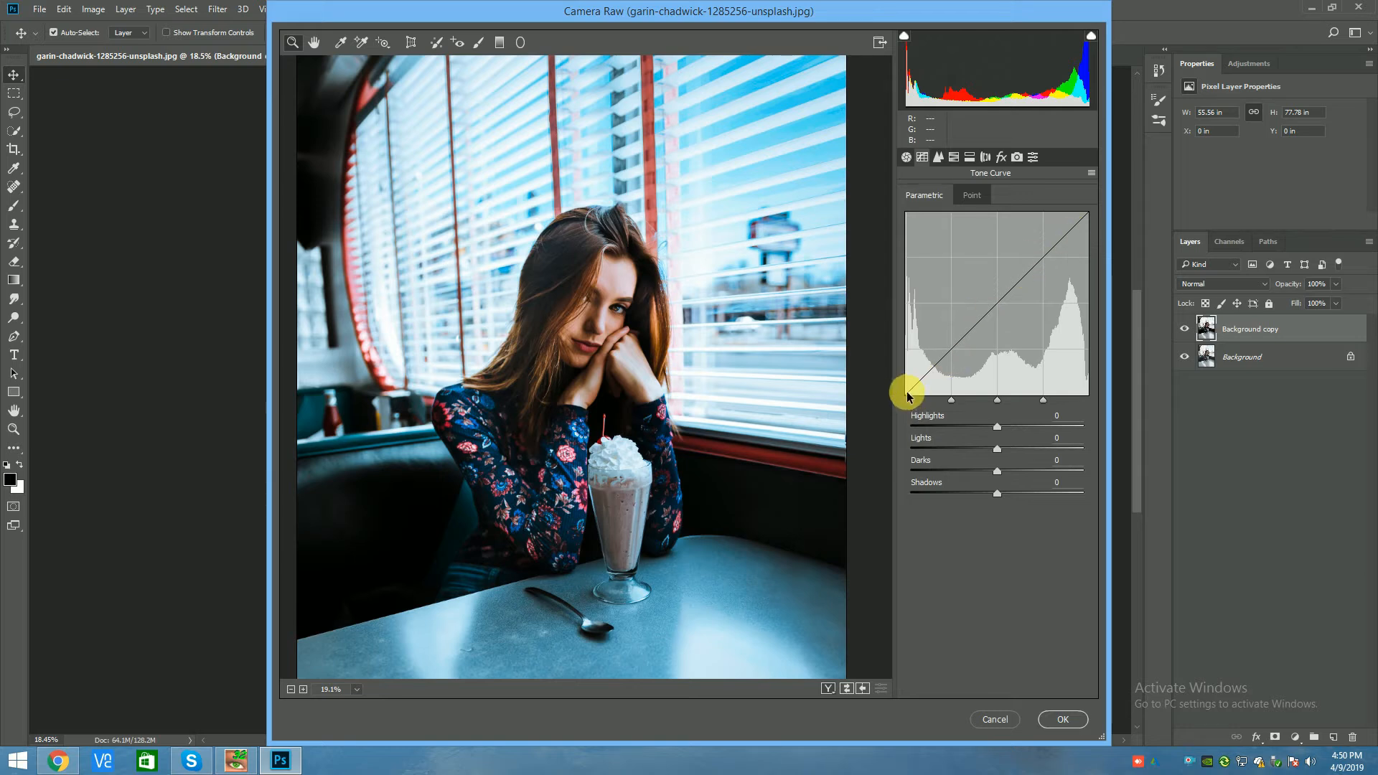
pyautogui.click(959, 340)
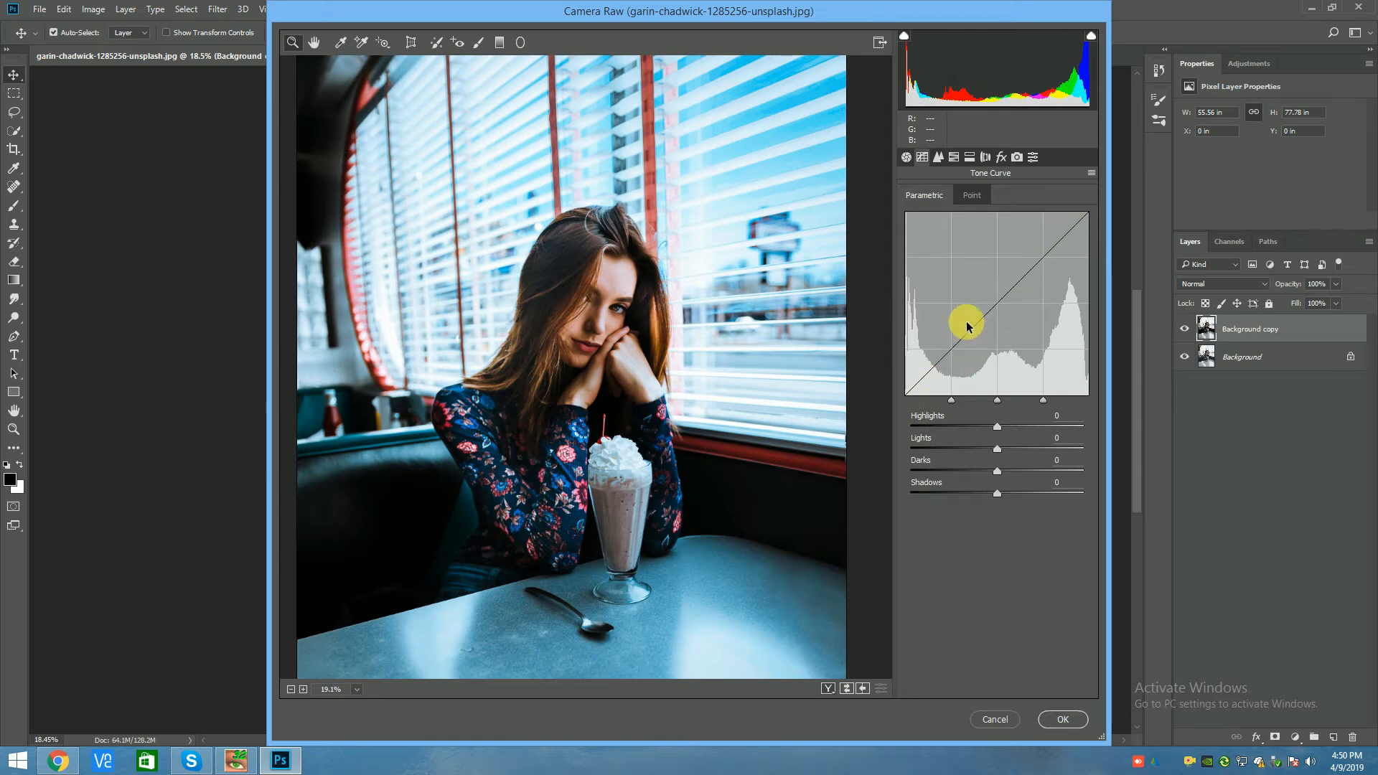
pyautogui.click(968, 198)
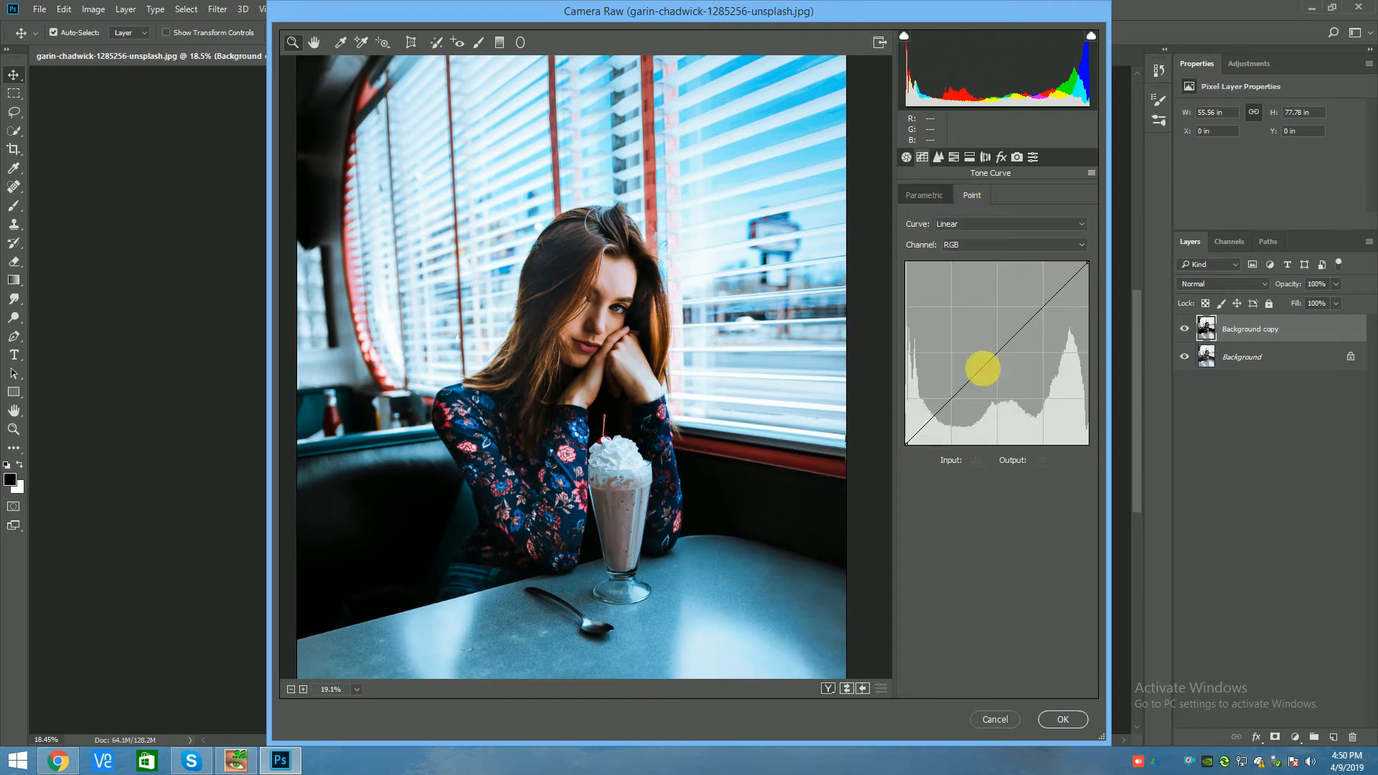
pyautogui.click(966, 389)
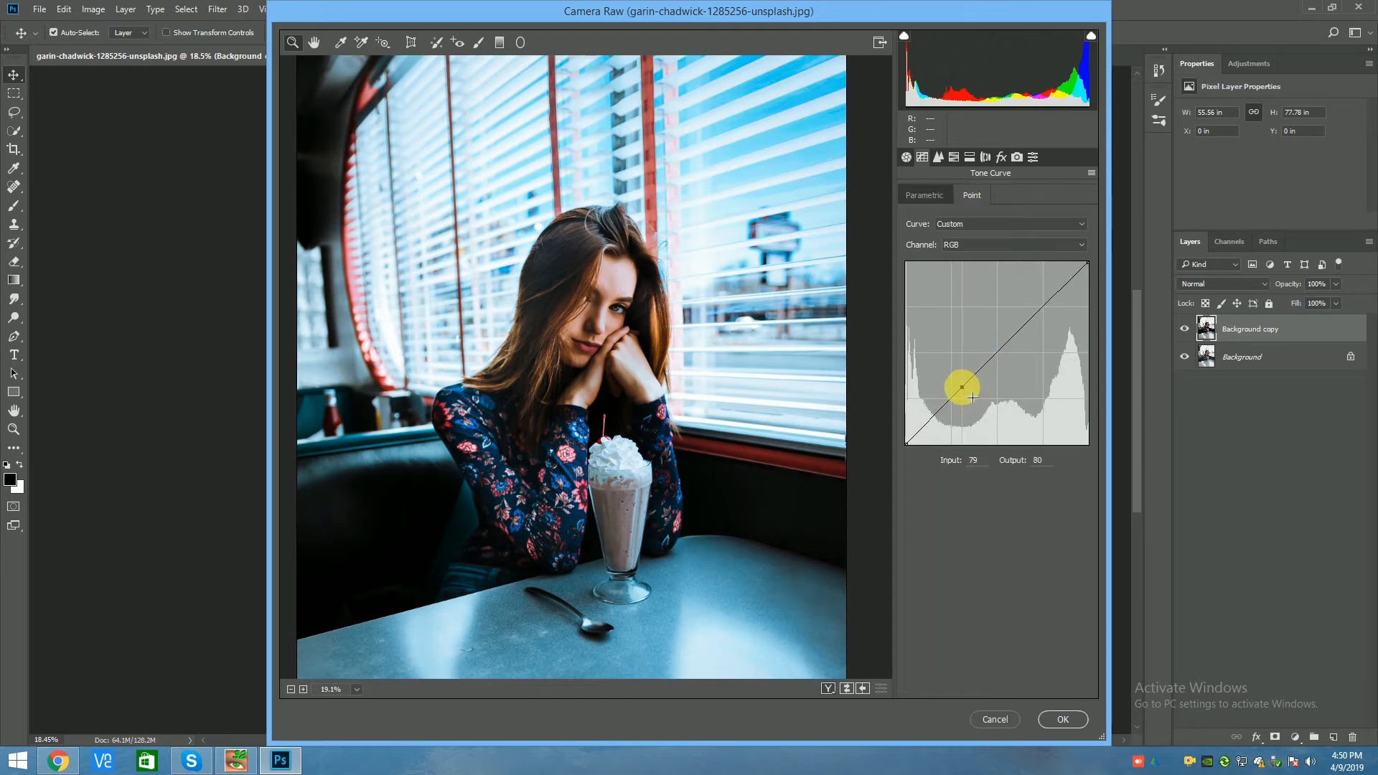
pyautogui.click(1029, 340)
pyautogui.moveTo(1028, 339); pyautogui.dragTo(1025, 336)
pyautogui.click(991, 390)
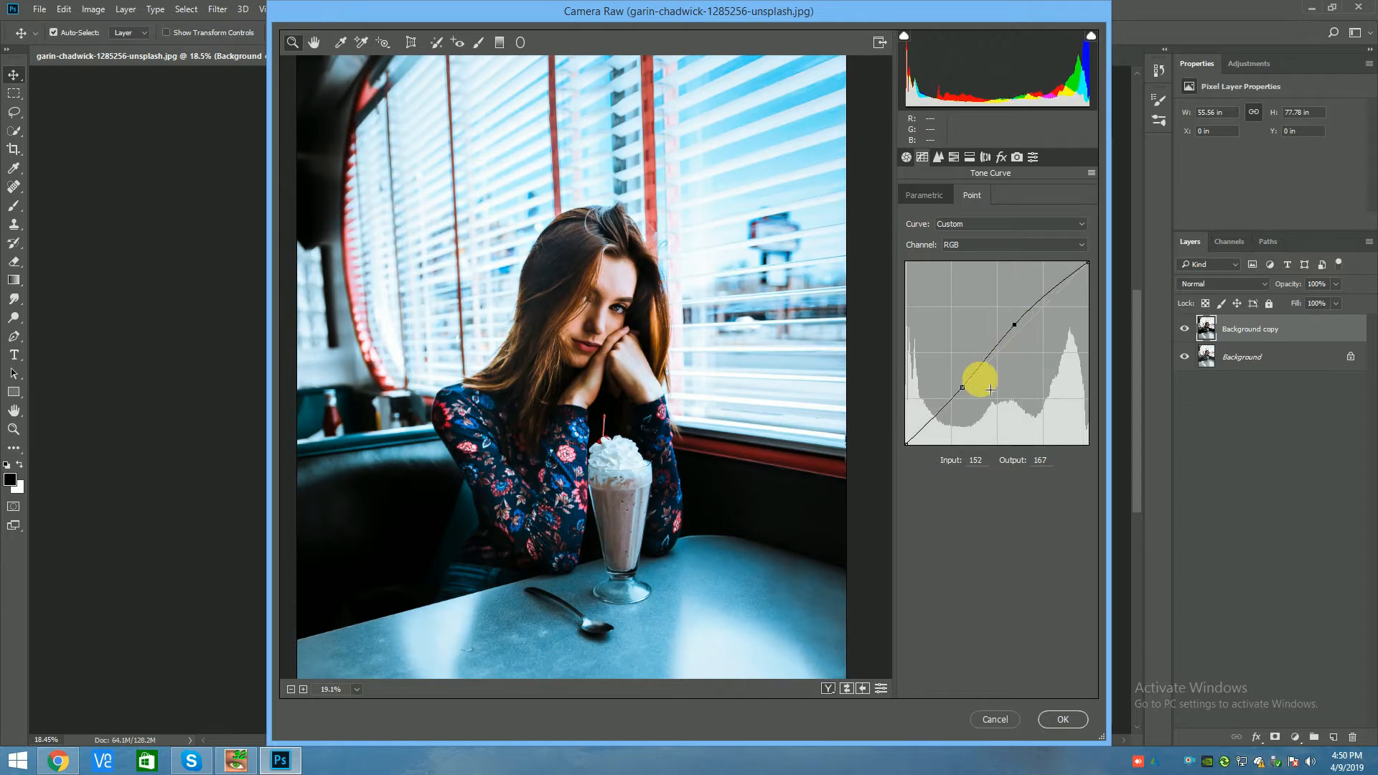
pyautogui.moveTo(965, 389); pyautogui.dragTo(957, 393)
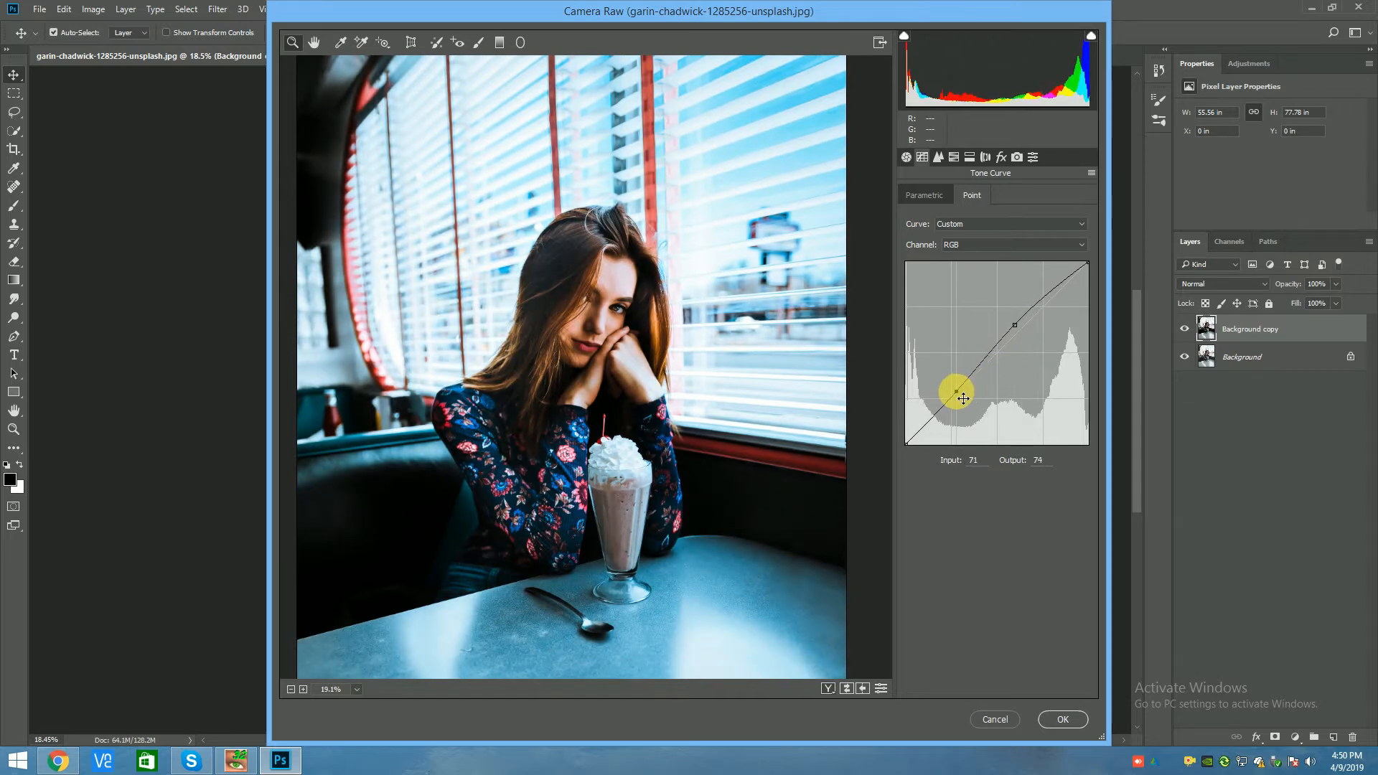
pyautogui.moveTo(1036, 338); pyautogui.dragTo(1020, 334)
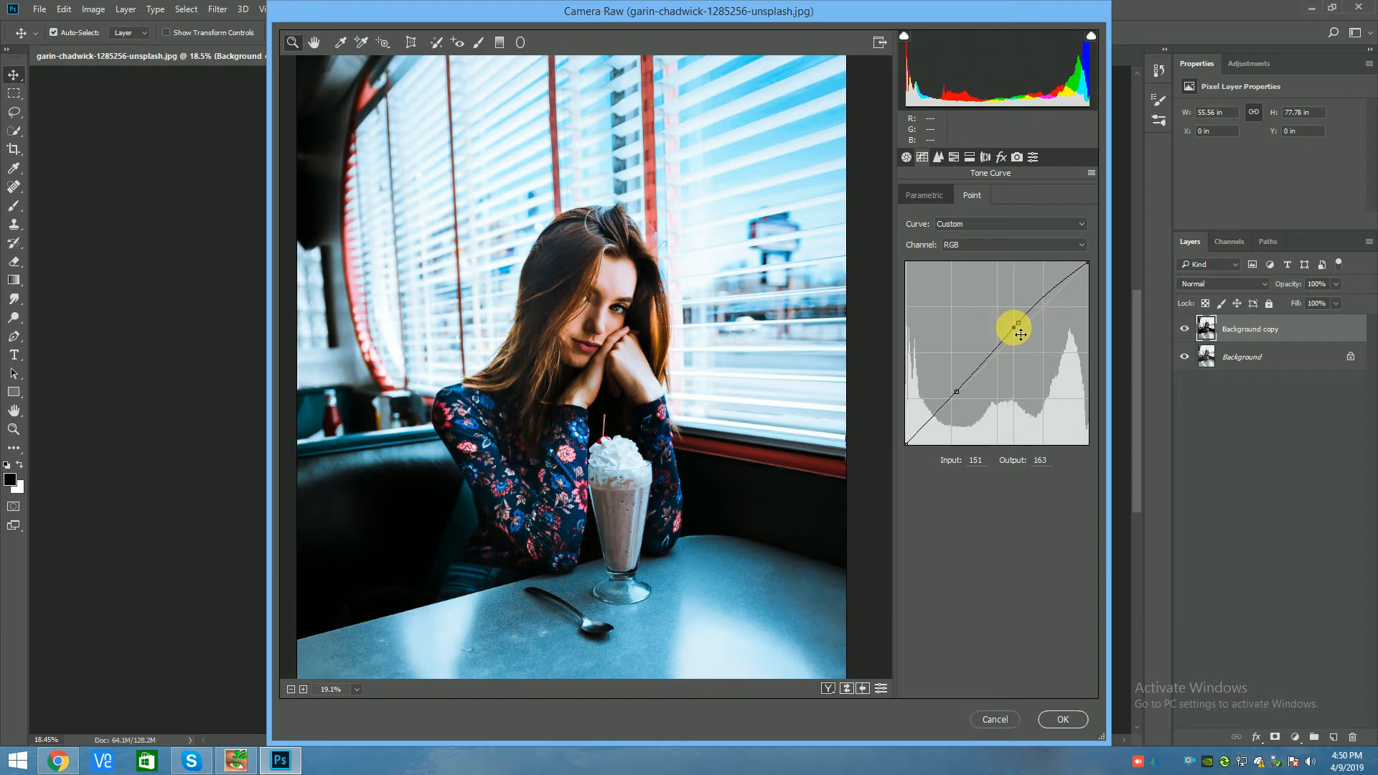
# In the Basic settings, set Highlights to -61, Shadows to +12, Whites to -24 and Clarity to +13
pyautogui.click(907, 158)
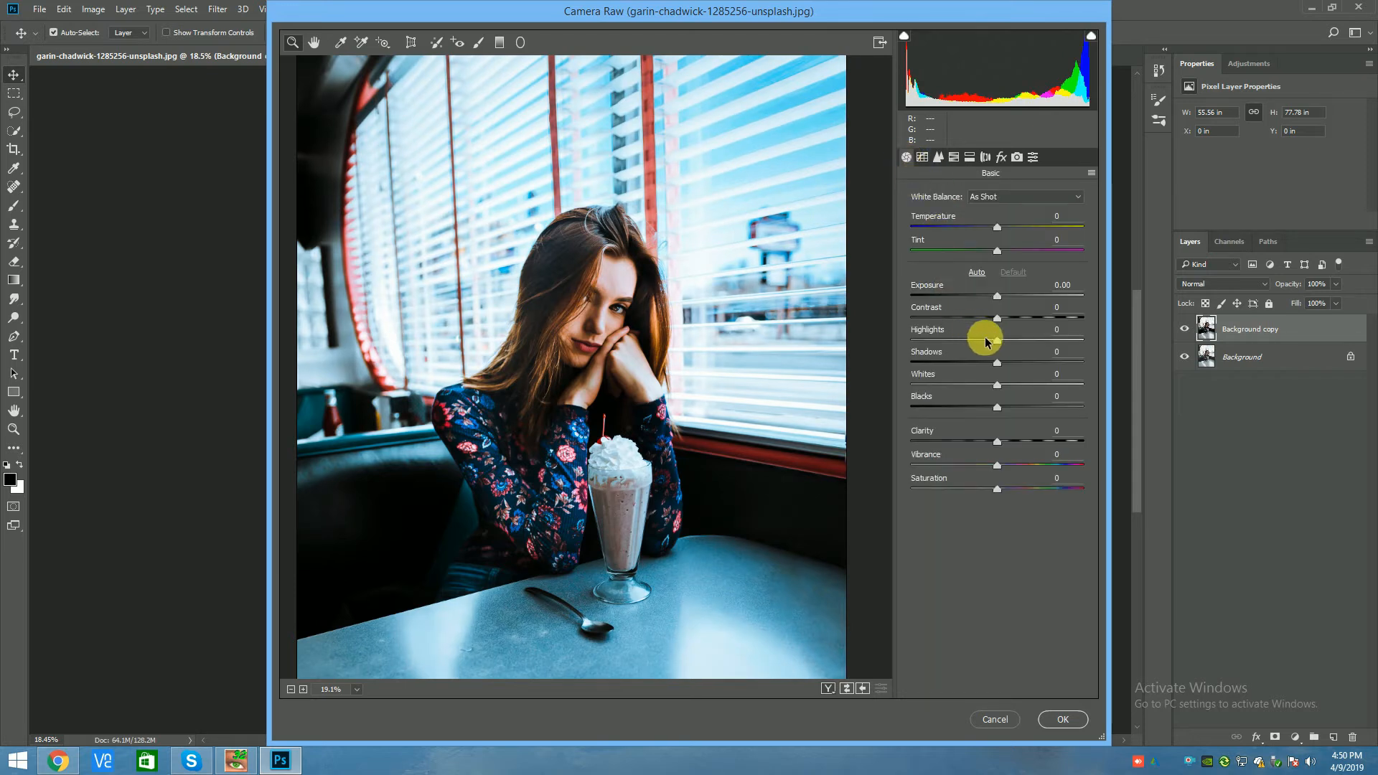
pyautogui.moveTo(997, 342); pyautogui.dragTo(944, 330)
pyautogui.moveTo(997, 385)
pyautogui.mouseDown()
pyautogui.moveTo(955, 386)
pyautogui.moveTo(1034, 385)
pyautogui.moveTo(1010, 385)
pyautogui.mouseUp()
pyautogui.moveTo(997, 441)
pyautogui.mouseDown()
pyautogui.moveTo(1002, 460)
pyautogui.moveTo(1025, 449)
pyautogui.moveTo(1010, 450)
pyautogui.mouseUp()
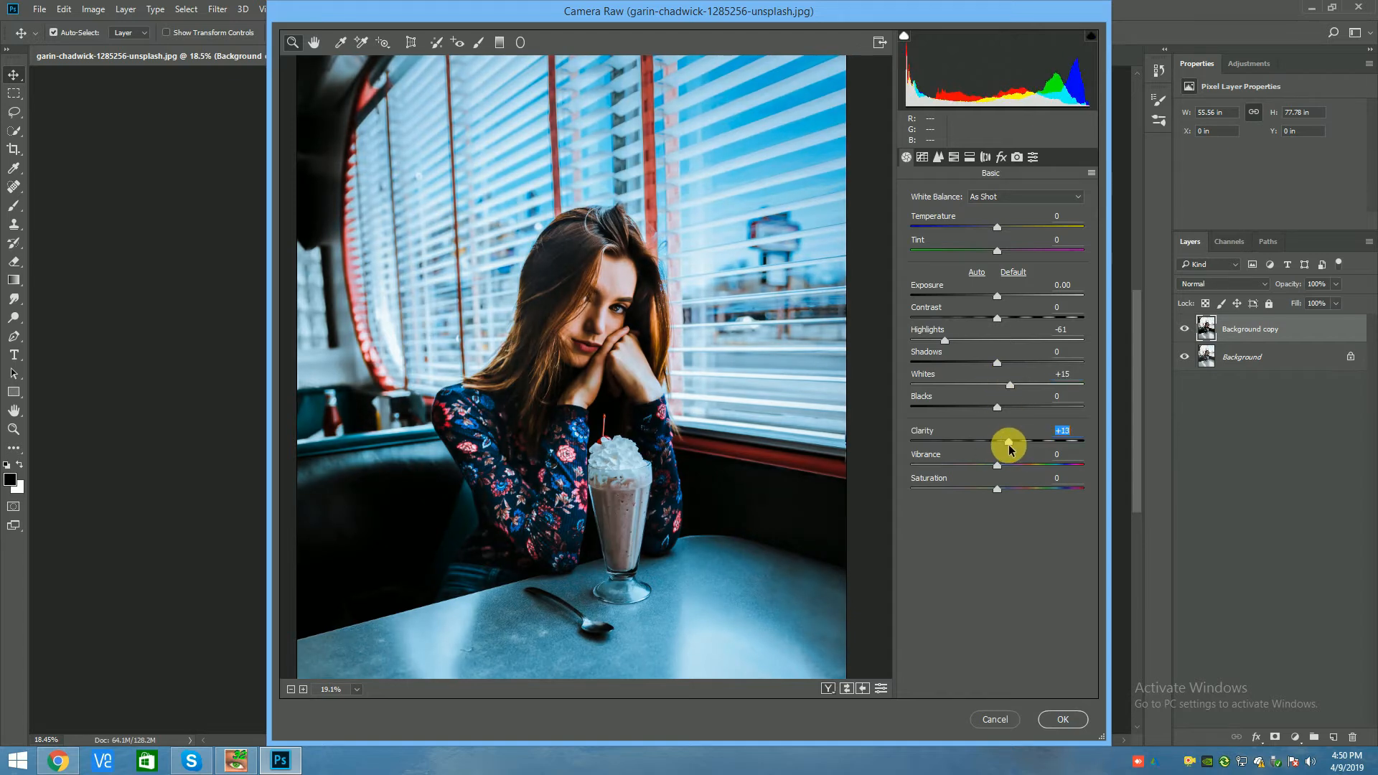
pyautogui.moveTo(973, 359)
pyautogui.mouseDown()
pyautogui.moveTo(956, 365)
pyautogui.moveTo(1010, 374)
pyautogui.moveTo(944, 384)
pyautogui.moveTo(976, 386)
pyautogui.mouseUp()
# In the HSL settings, set the saturation of Oranges to +24 and the hue of Aquas to +30 and Blues to -21
pyautogui.scroll(3, 531, 346)
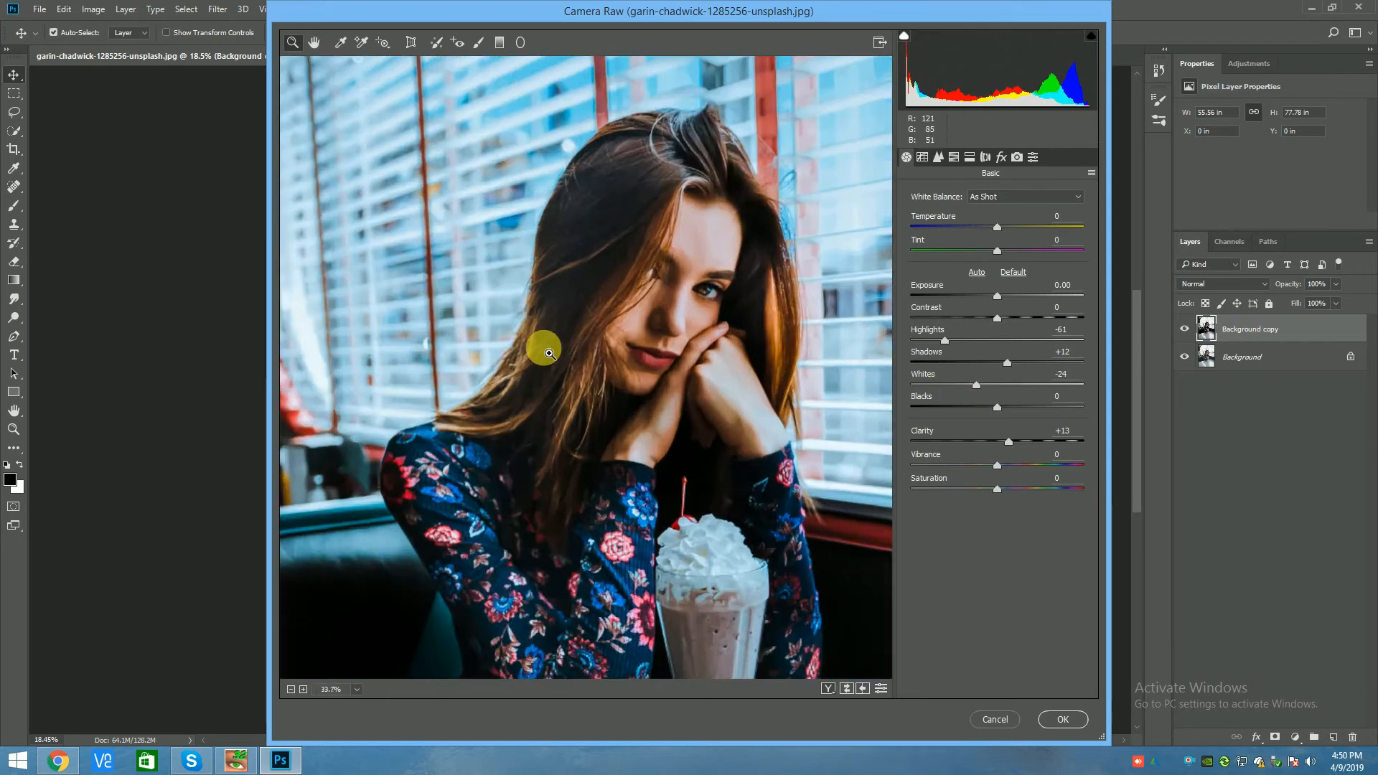
pyautogui.scroll(-1, 539, 344)
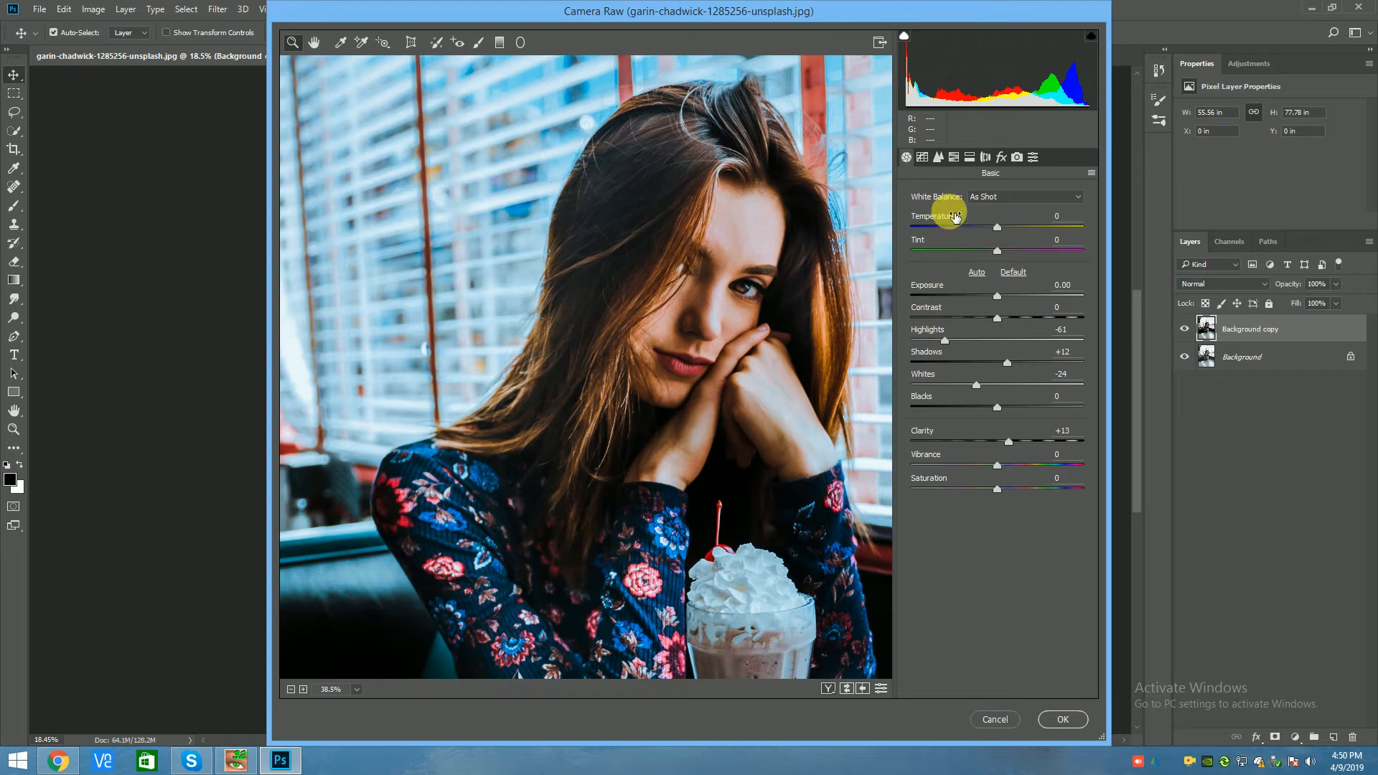
pyautogui.click(954, 157)
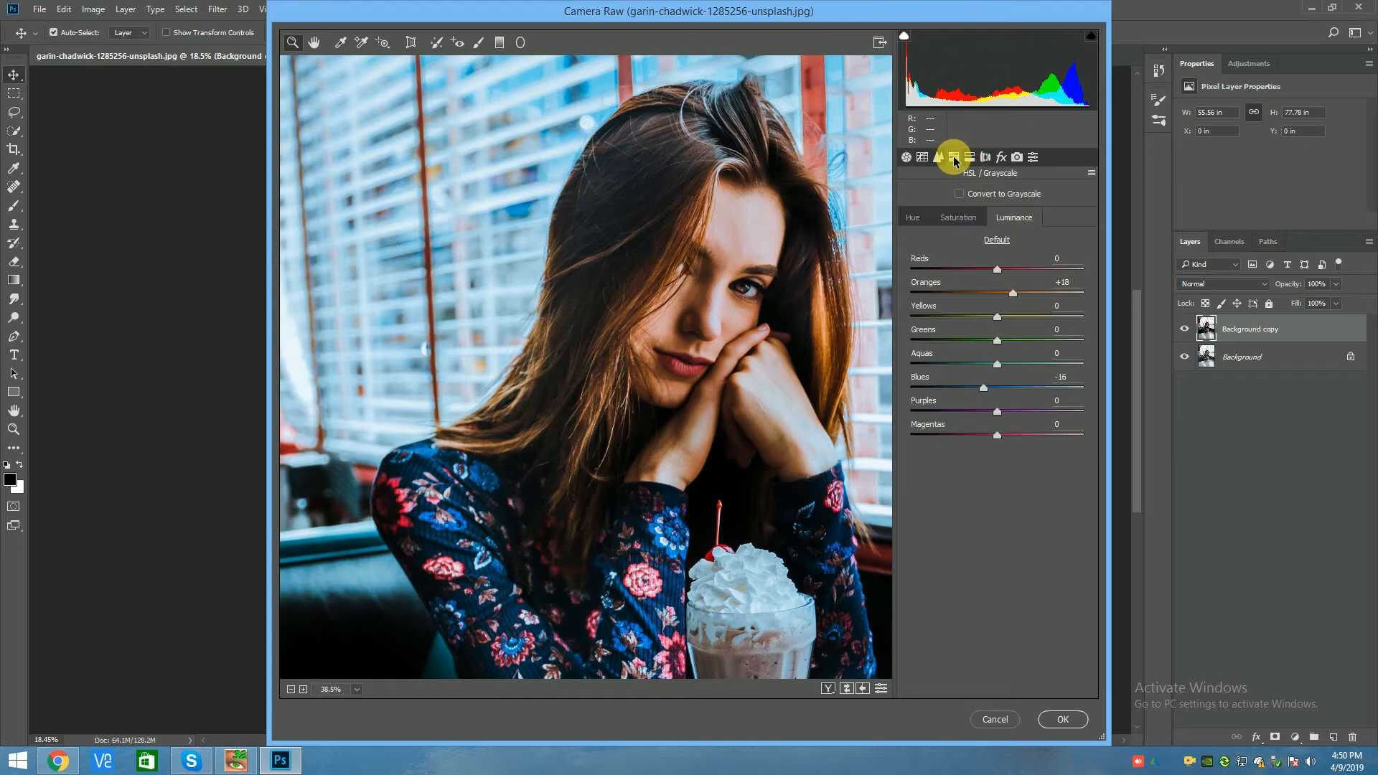
pyautogui.click(958, 218)
pyautogui.moveTo(1033, 292)
pyautogui.mouseDown()
pyautogui.moveTo(985, 293)
pyautogui.moveTo(1008, 296)
pyautogui.mouseUp()
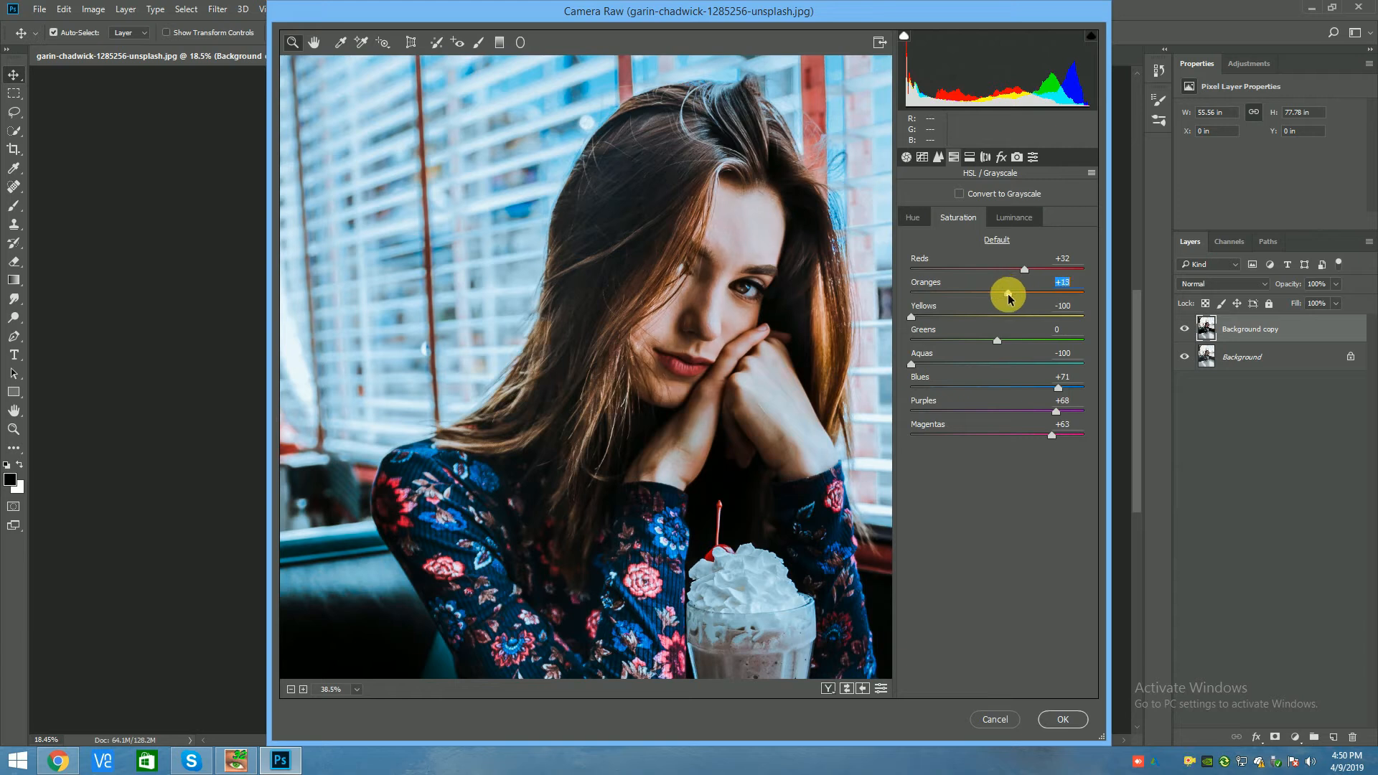
pyautogui.hotkey('ctrl', '0')
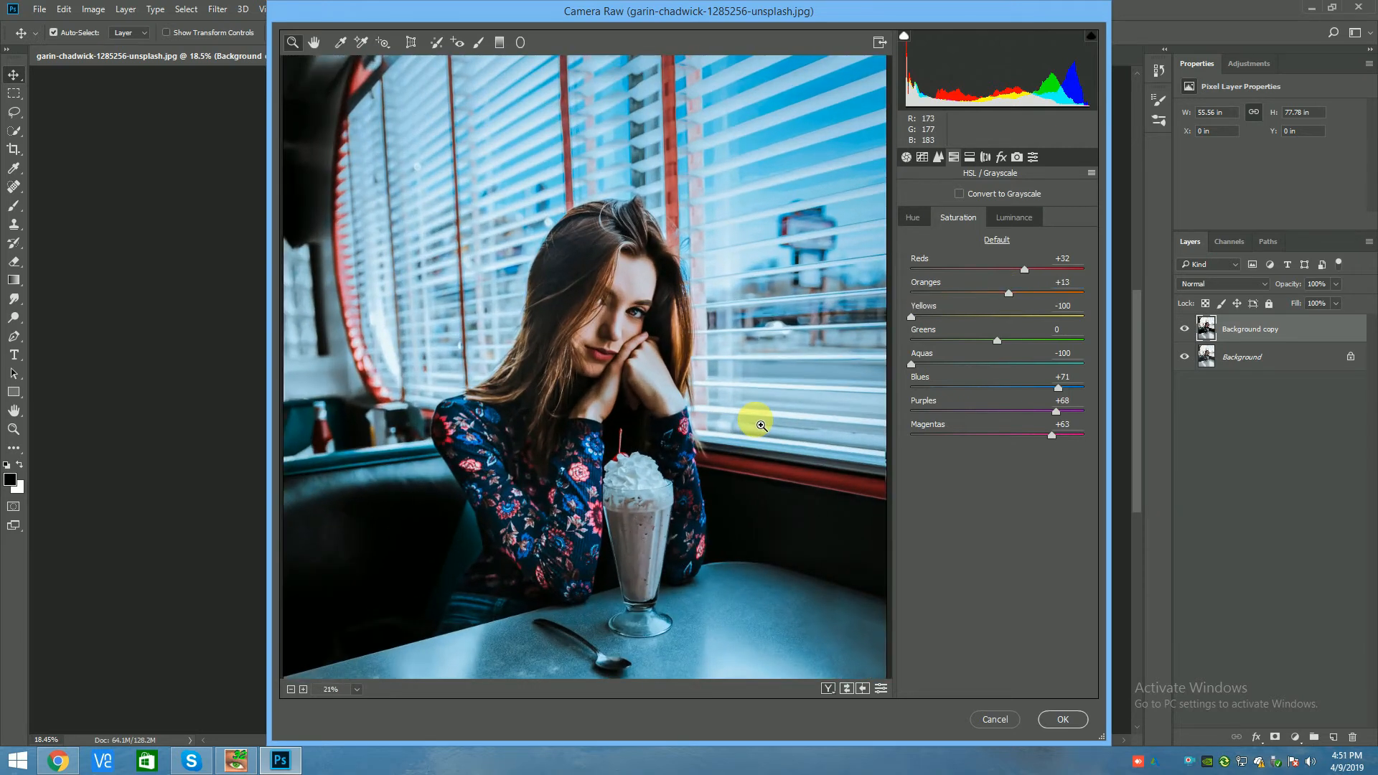
pyautogui.click(1019, 294)
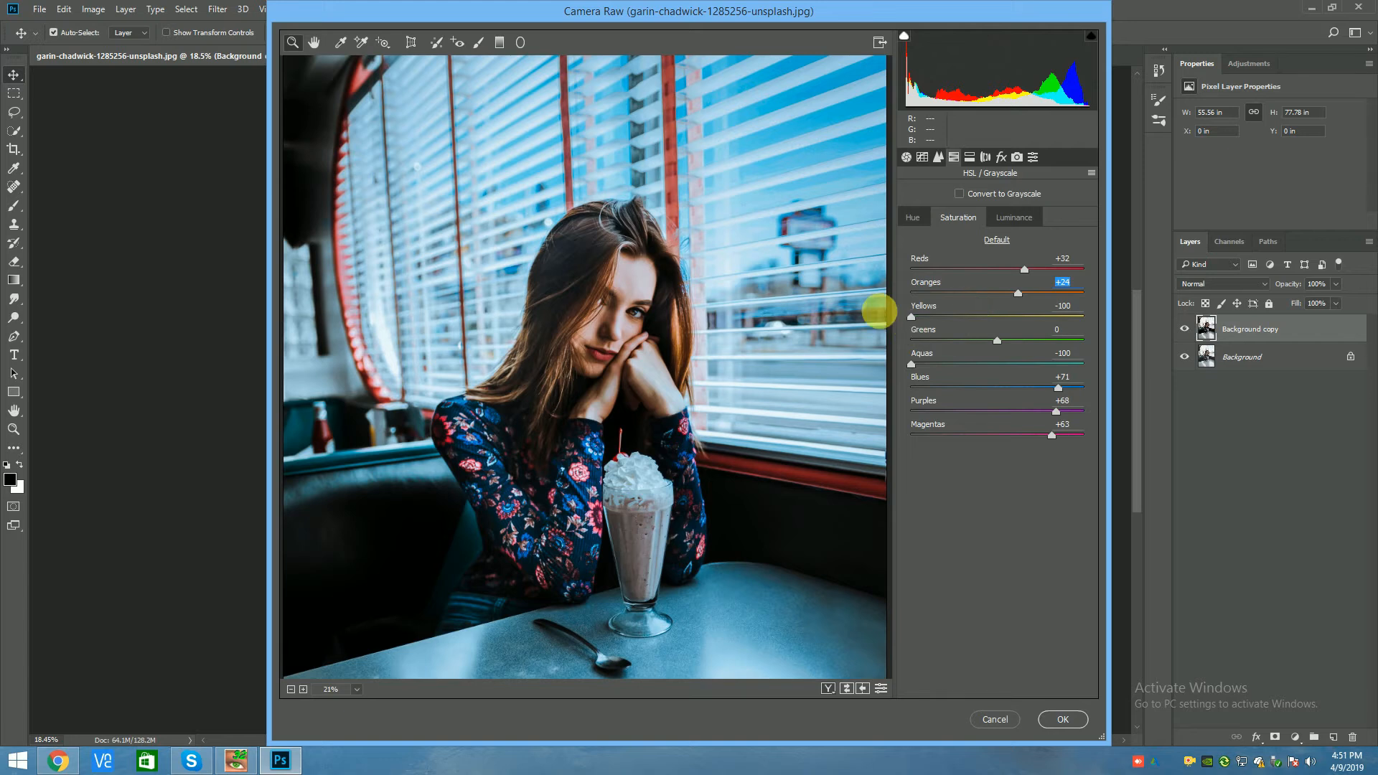
pyautogui.keyDown('alt'); pyautogui.click(687, 293); pyautogui.keyUp('alt')
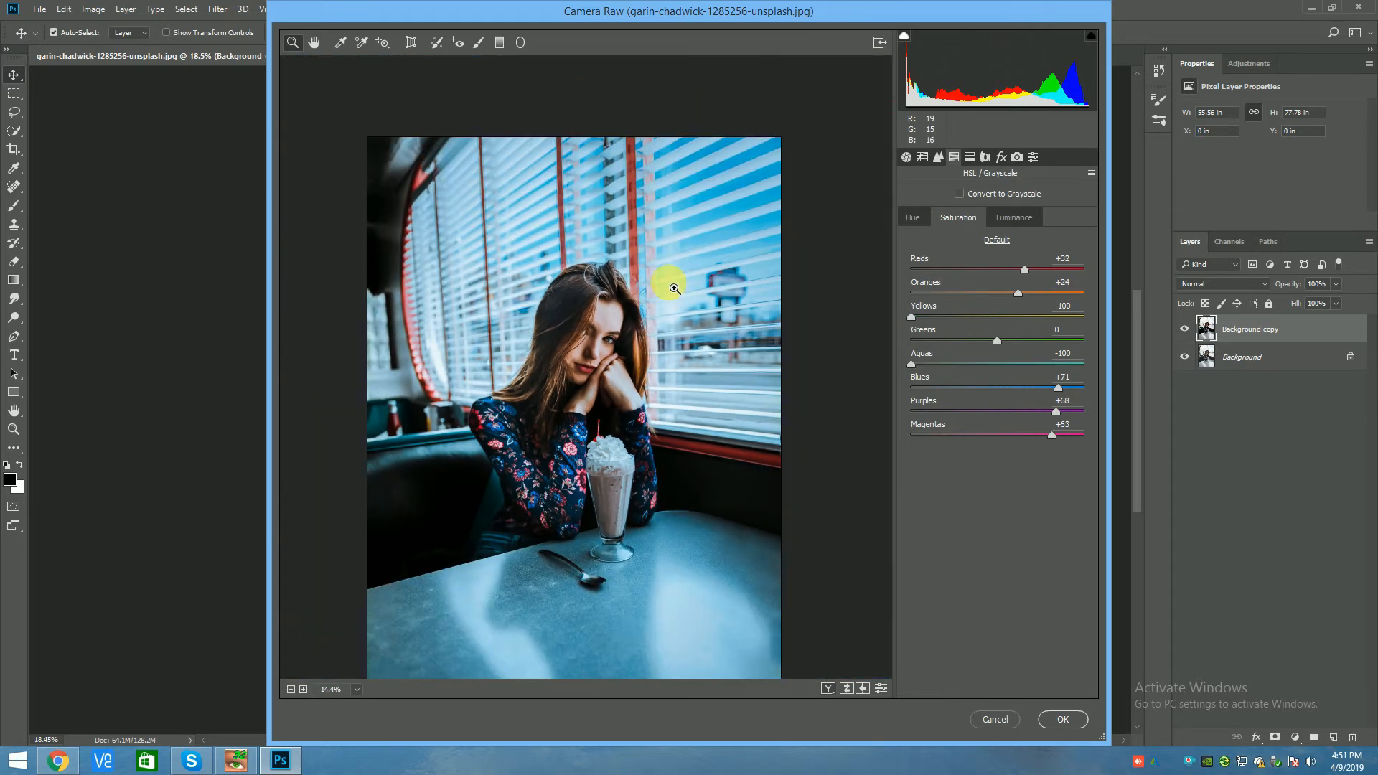
pyautogui.click(922, 218)
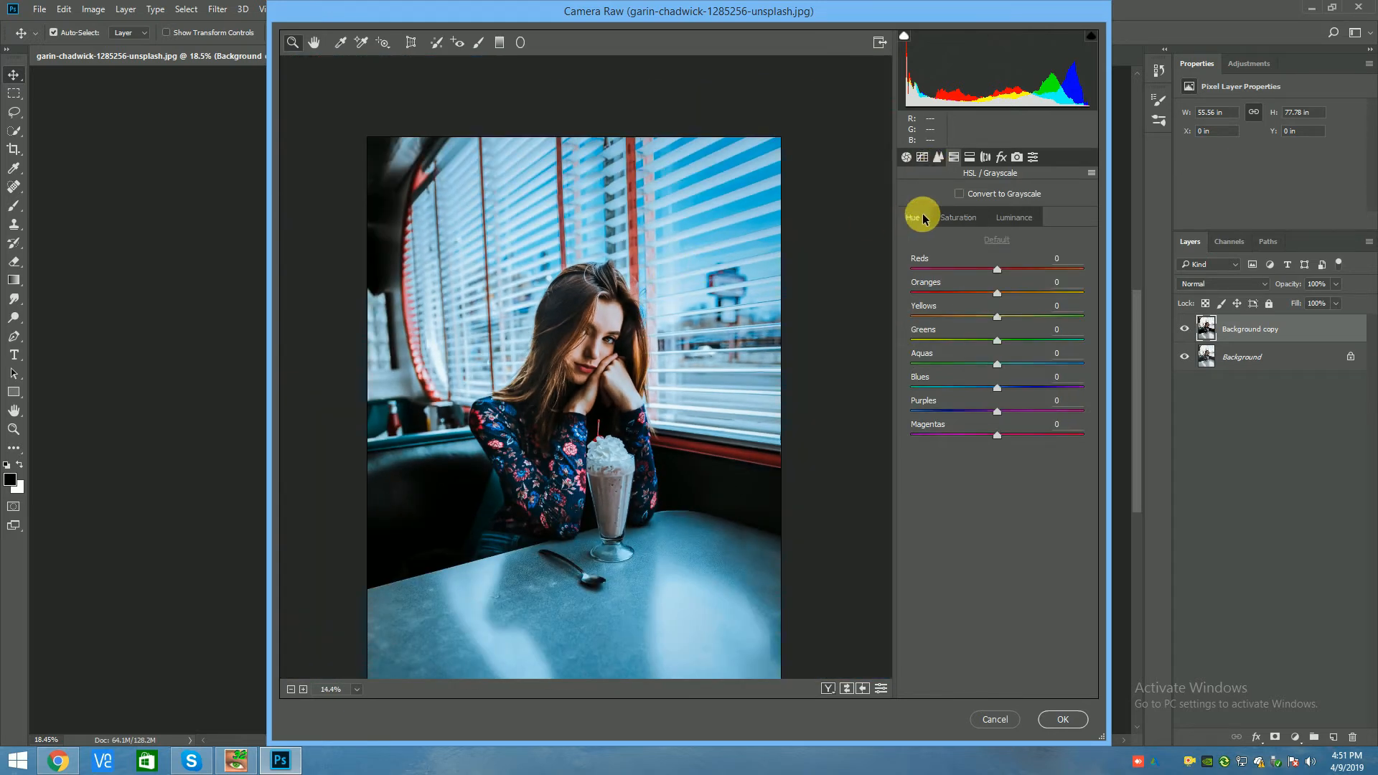
pyautogui.moveTo(997, 387); pyautogui.dragTo(1025, 367)
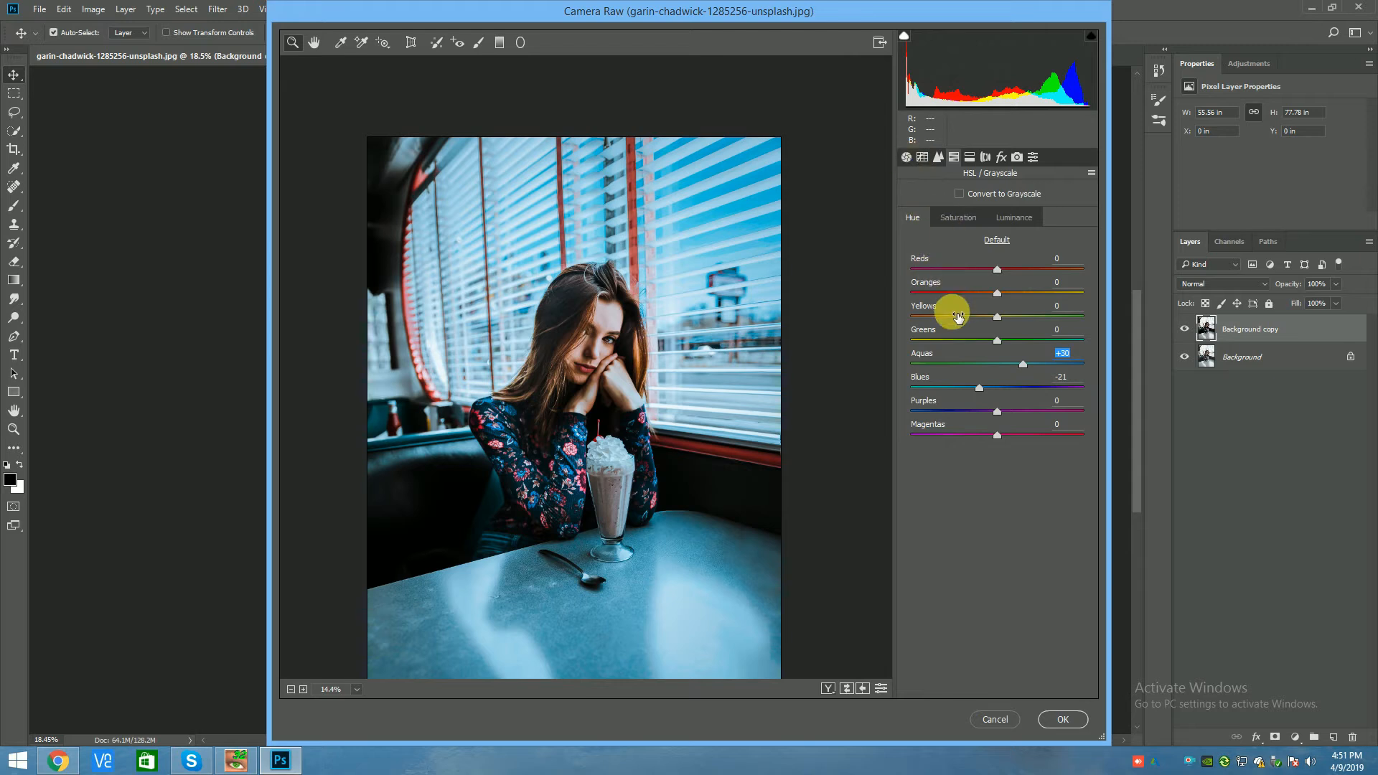
# In the Basic settings, set Exposure to +0.15, Highlights to -93, Whites to -14, Blacks to +19, Clarity to +4 and Vibrance to -3, and lower Contrast slightly
pyautogui.click(907, 156)
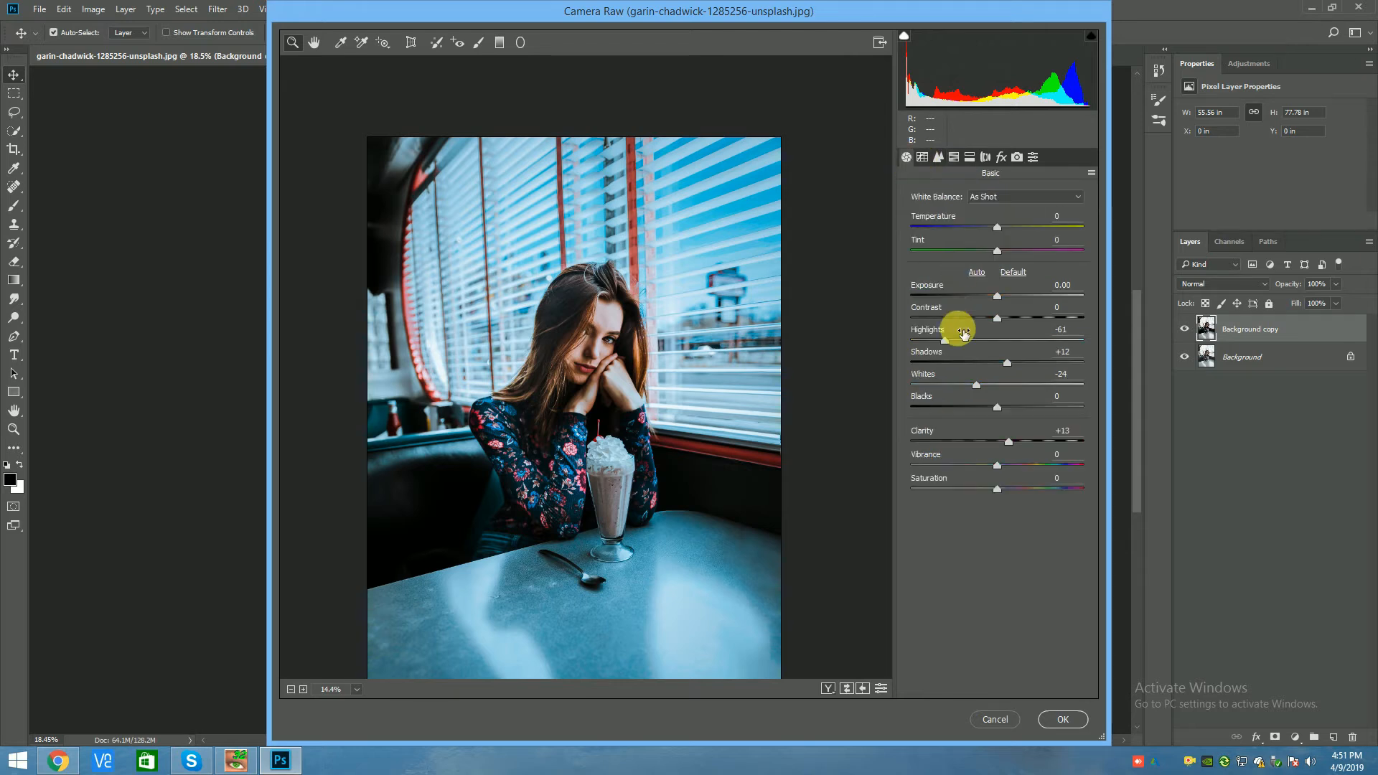
pyautogui.click(702, 417)
pyautogui.moveTo(940, 340); pyautogui.dragTo(918, 343)
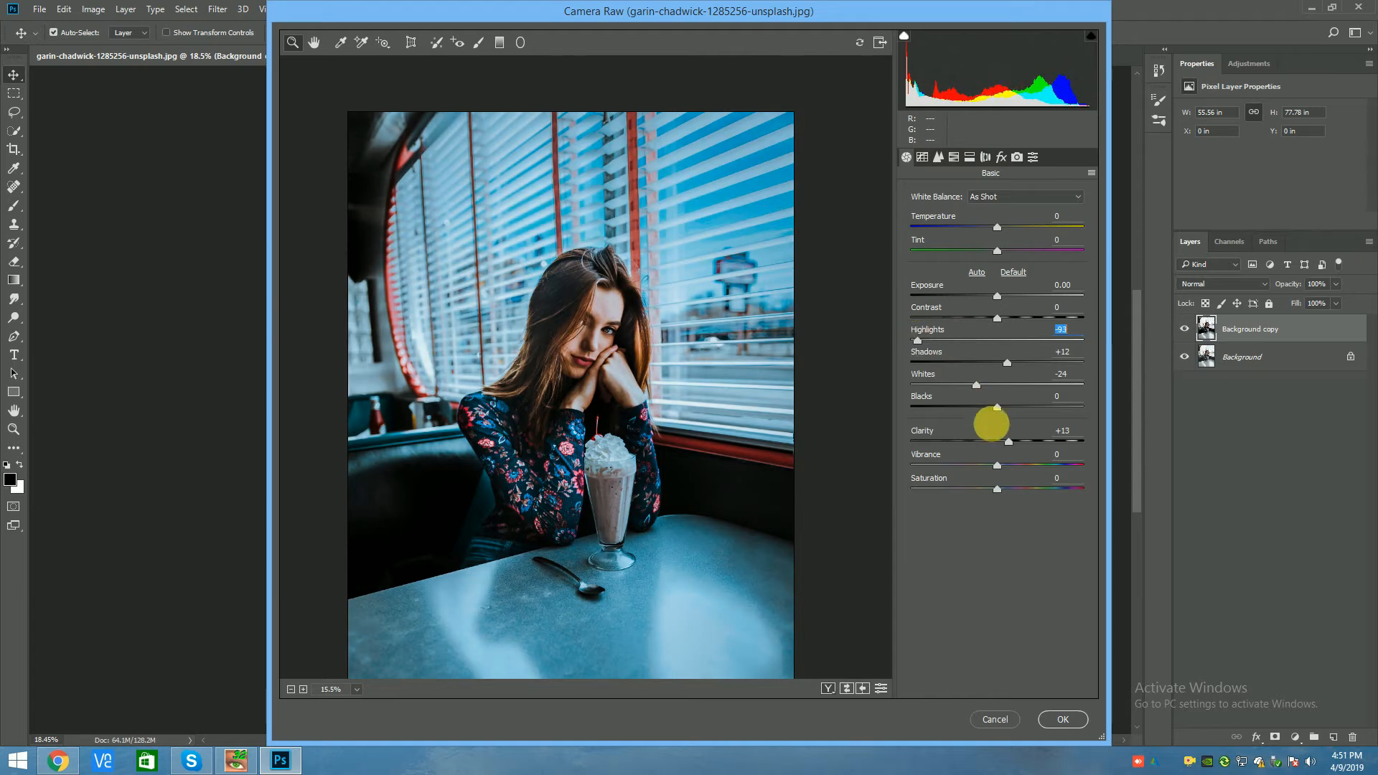
pyautogui.moveTo(991, 471); pyautogui.dragTo(997, 470)
pyautogui.moveTo(990, 393)
pyautogui.mouseDown()
pyautogui.moveTo(1012, 409)
pyautogui.moveTo(986, 410)
pyautogui.moveTo(1008, 410)
pyautogui.mouseUp()
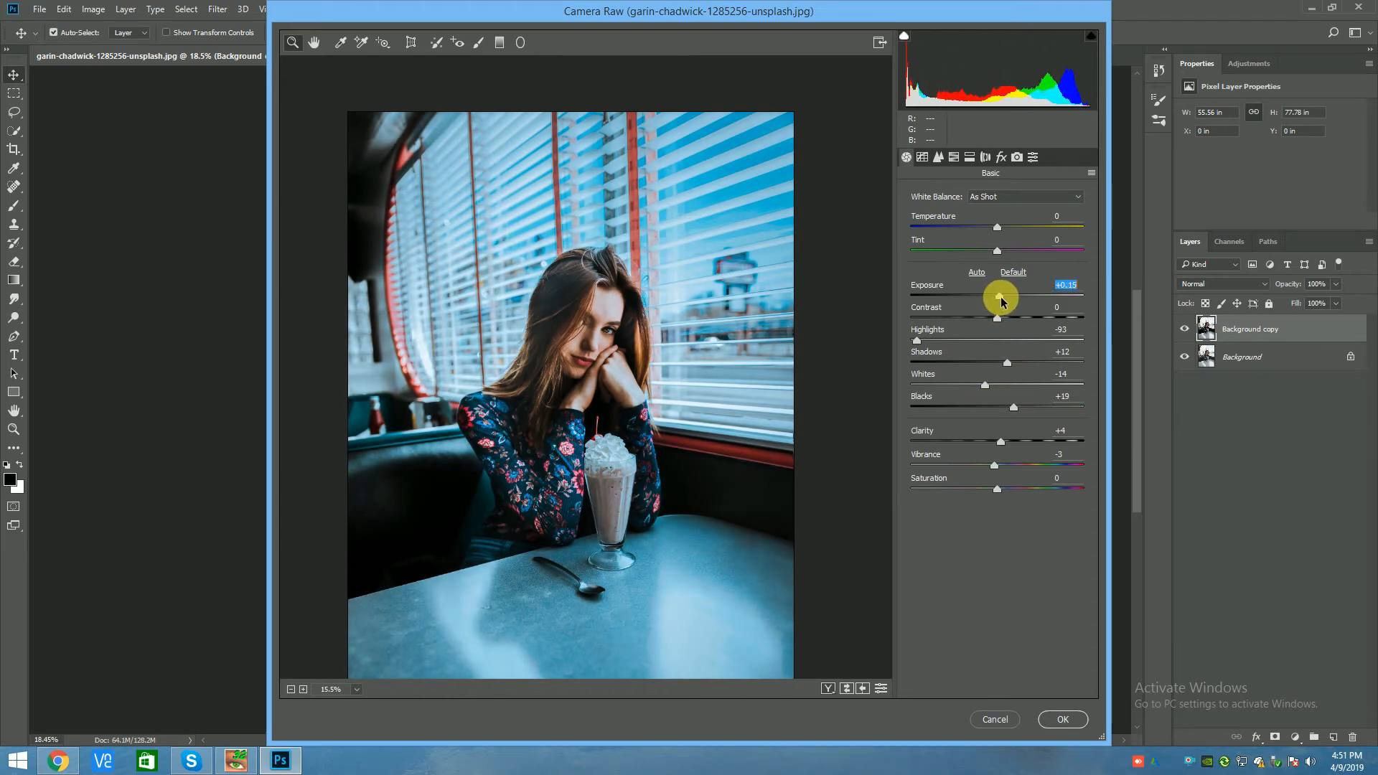
pyautogui.moveTo(1009, 321); pyautogui.dragTo(999, 321)
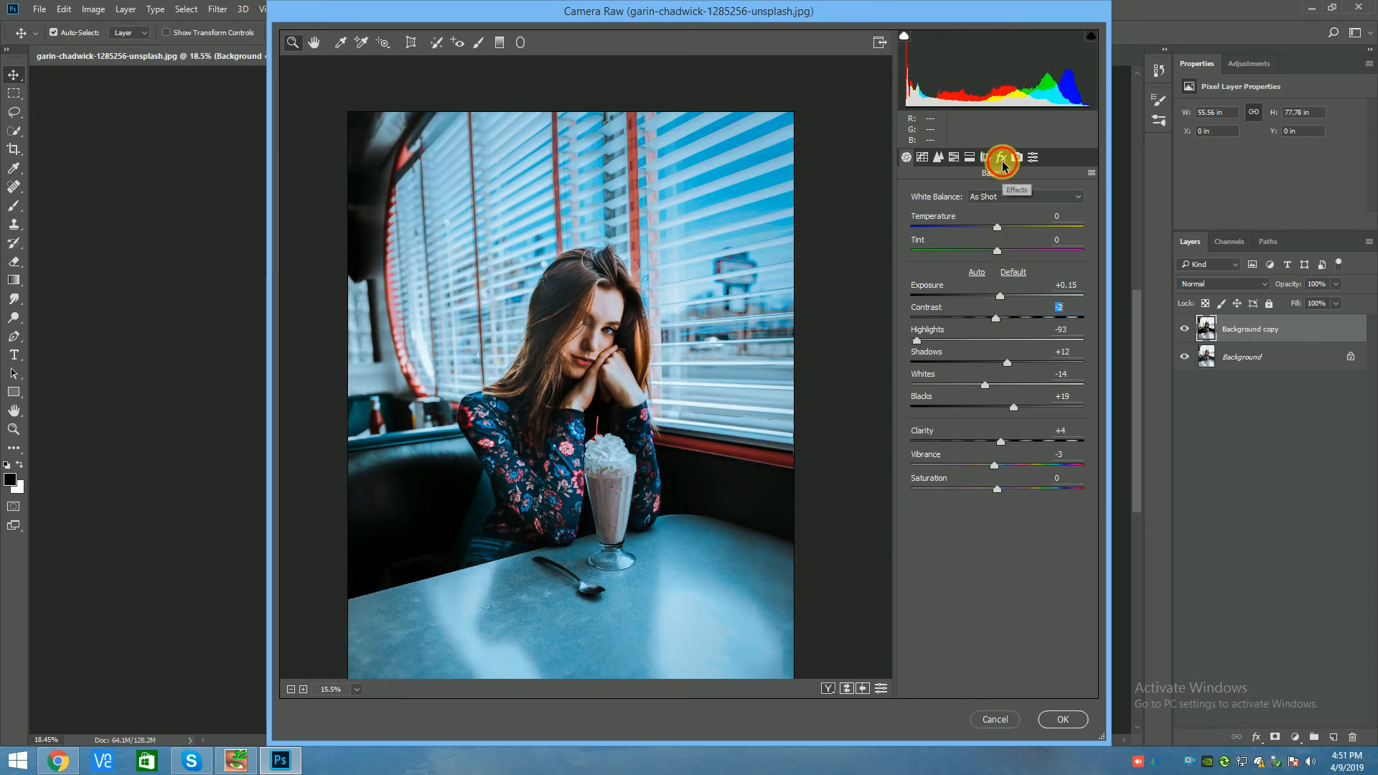
# Adjust the post-crop vignette to midpoint 40 and roundness -3
pyautogui.click(1002, 158)
pyautogui.moveTo(1034, 428); pyautogui.dragTo(994, 440)
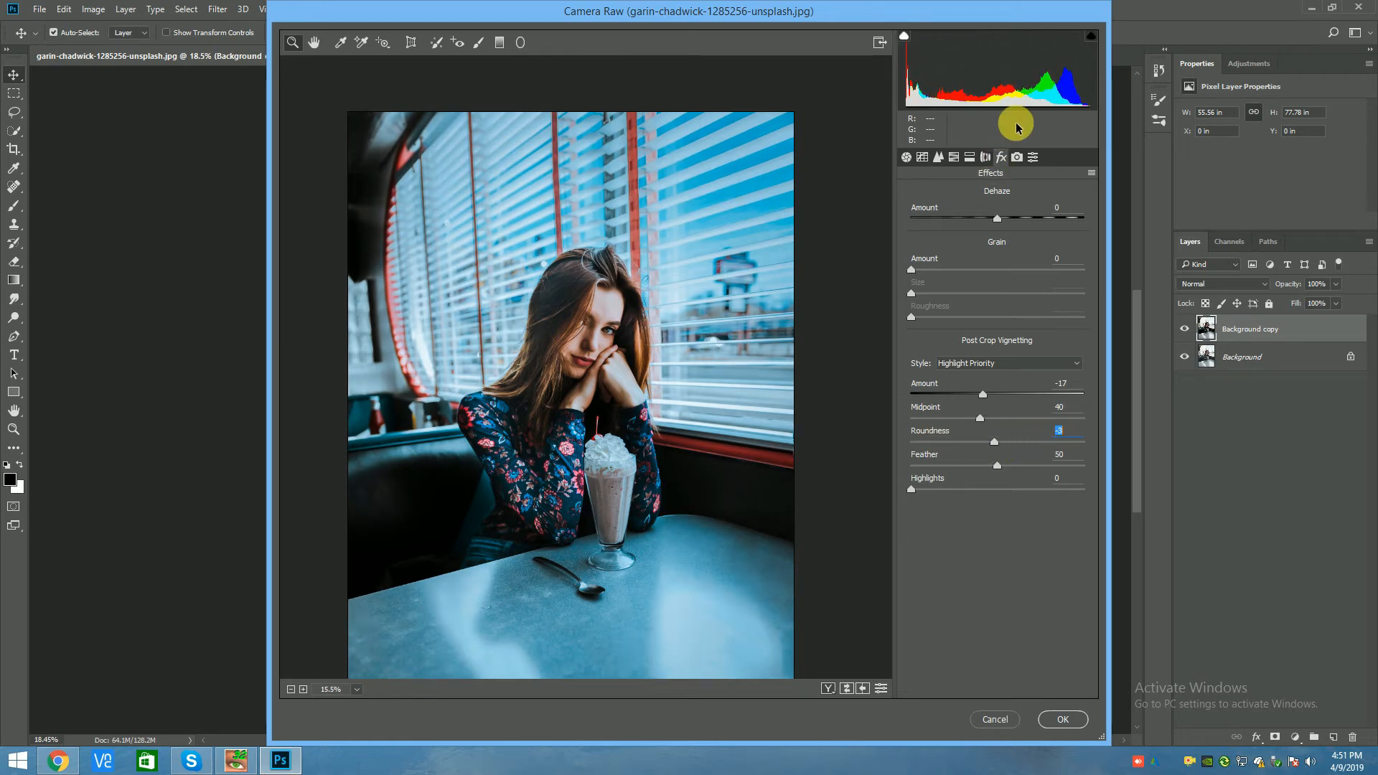
# In Camera Calibration, set Green Primary to hue +53 and saturation +60, and apply the Camera Raw Filter
pyautogui.click(1018, 157)
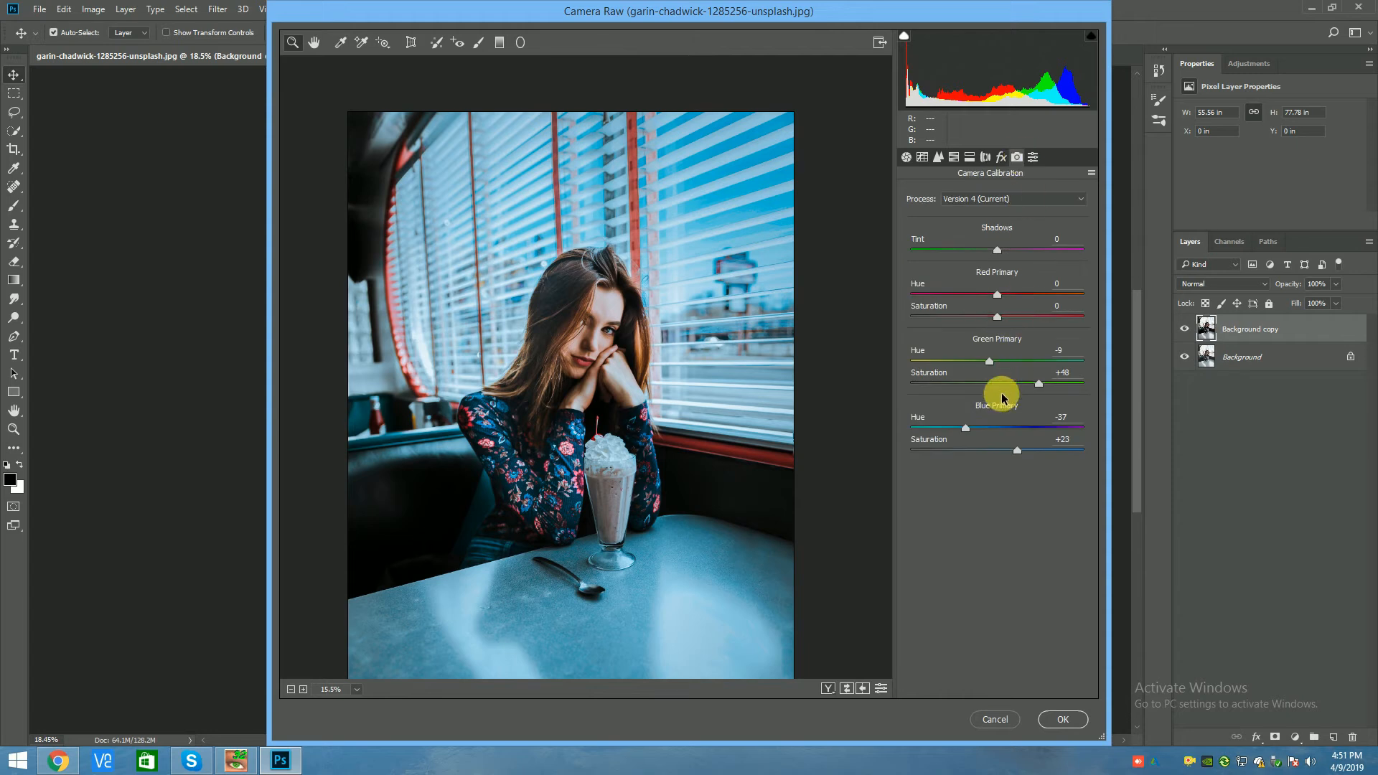
pyautogui.moveTo(1000, 372); pyautogui.dragTo(1049, 391)
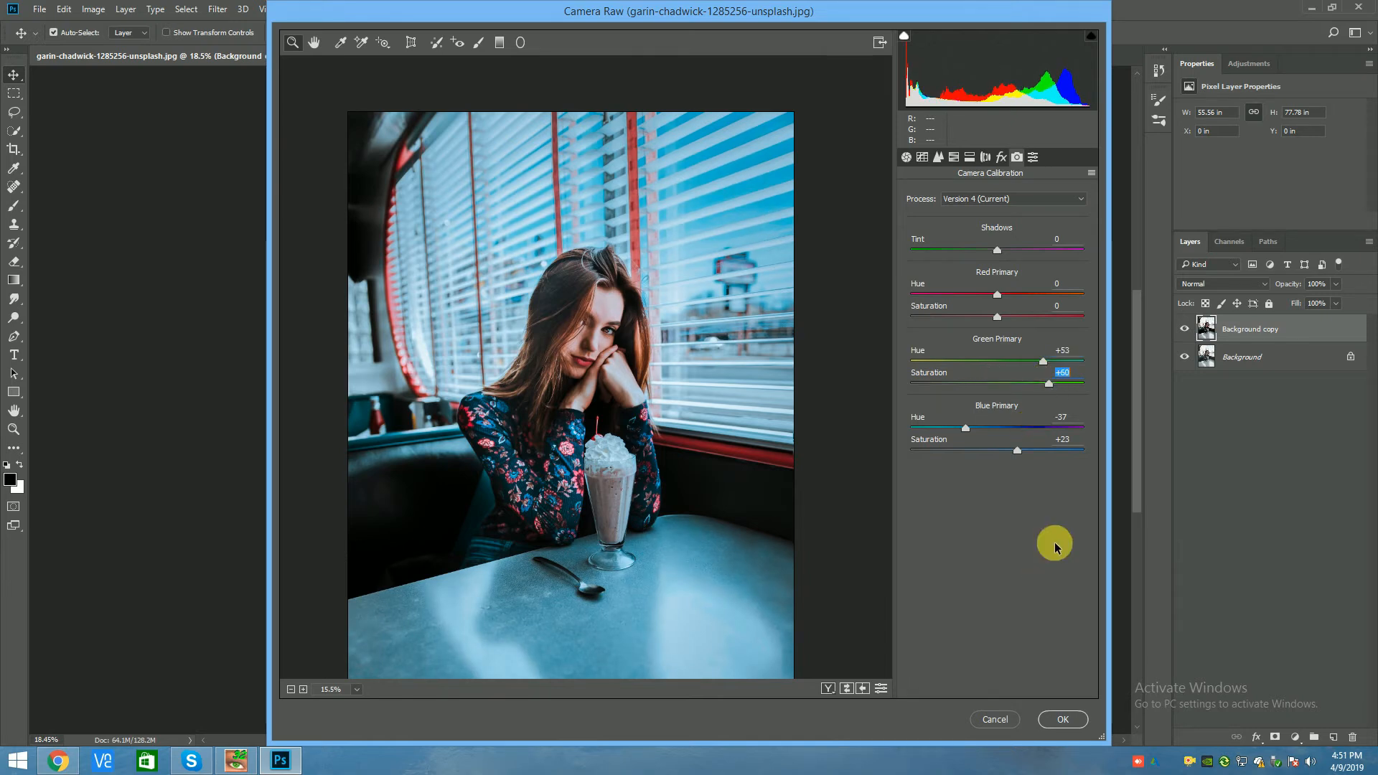
pyautogui.click(1063, 720)
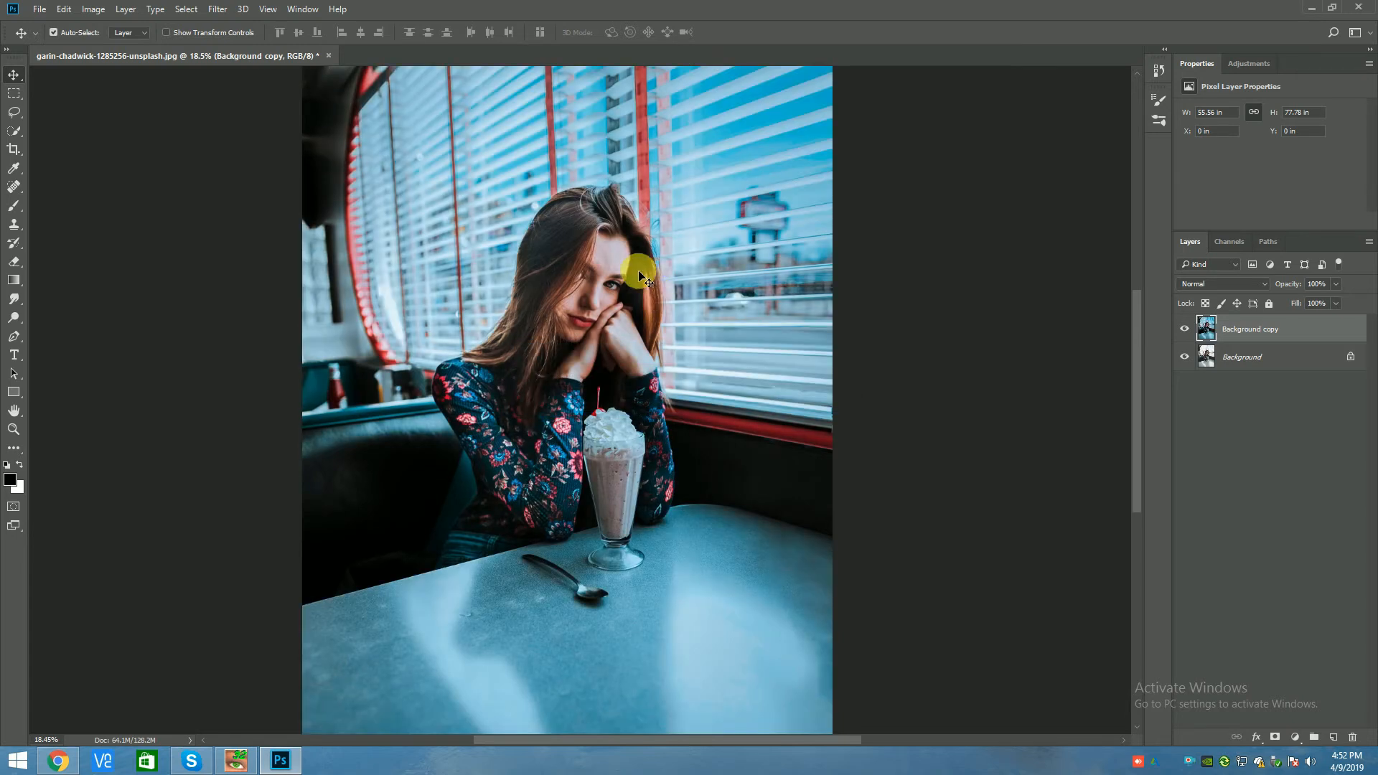
# Start a Selective Color adjustment on the Background copy layer and set the Reds to Cyan -9% and Magenta -10%
pyautogui.scroll(4, 625, 234)
pyautogui.scroll(2, 645, 313)
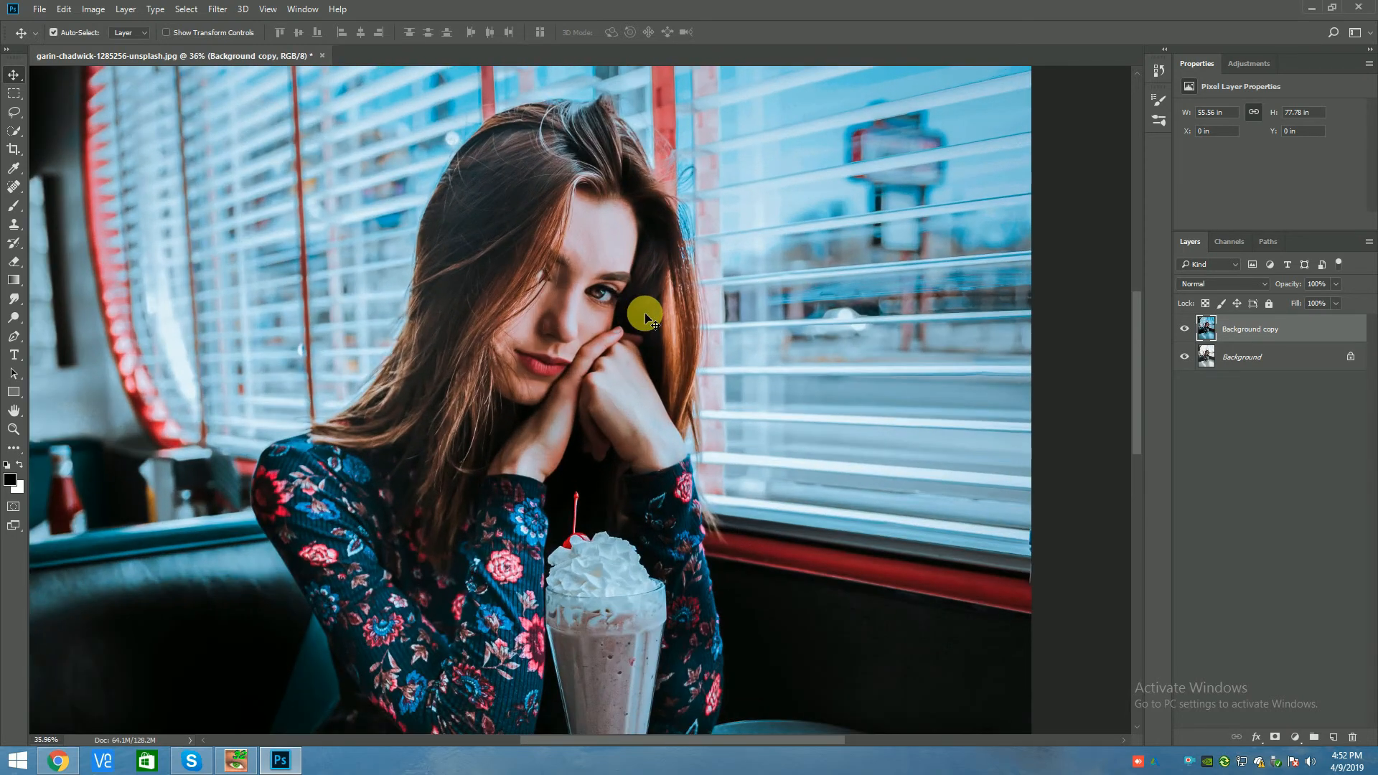
pyautogui.scroll(1, 589, 305)
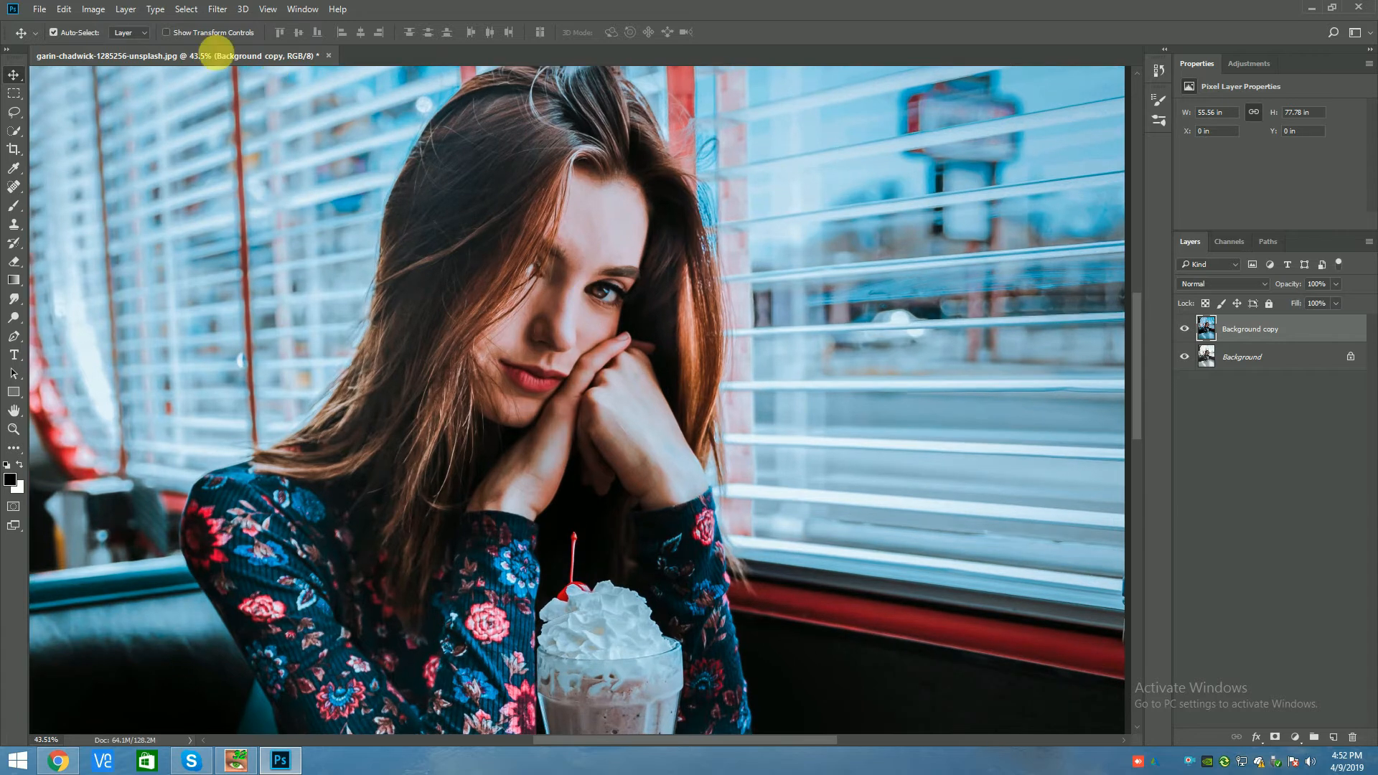
pyautogui.click(93, 10)
pyautogui.moveTo(94, 44)
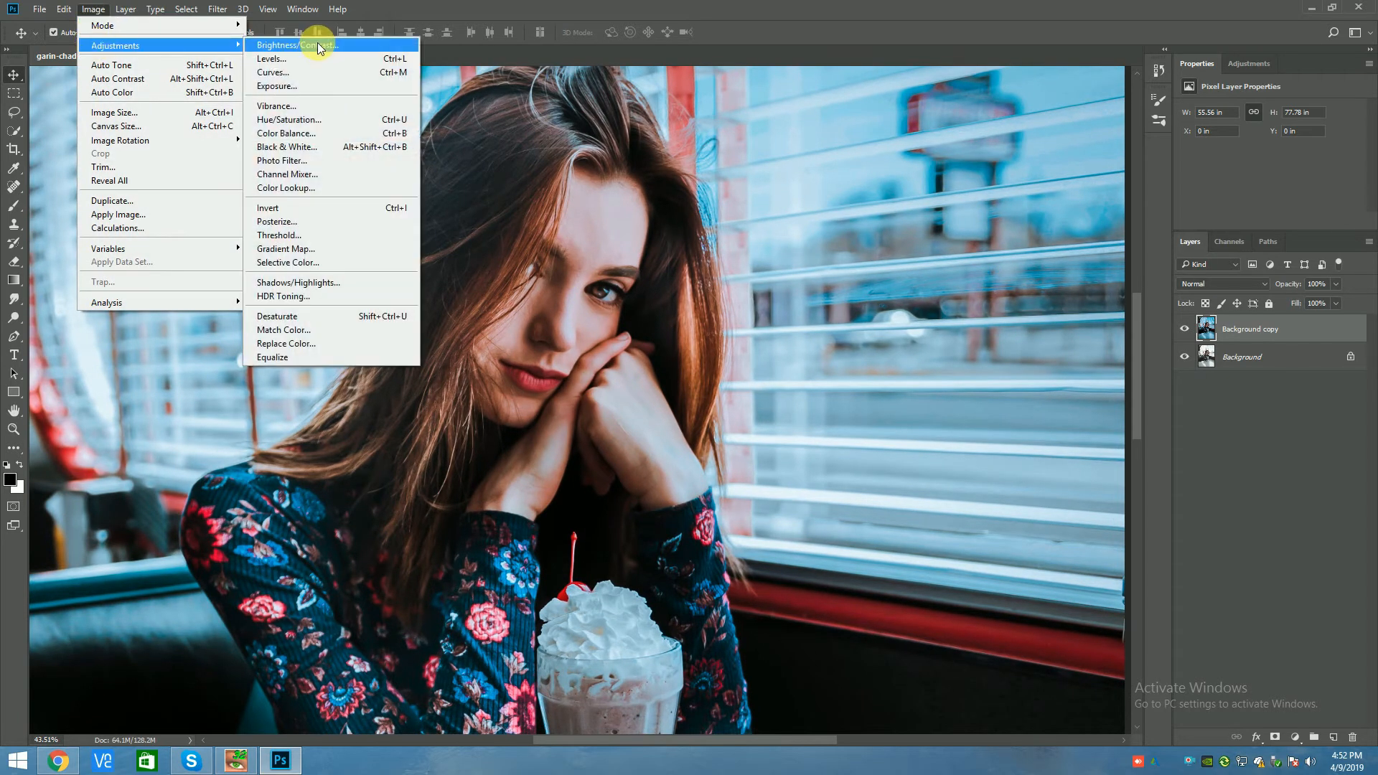
pyautogui.click(302, 264)
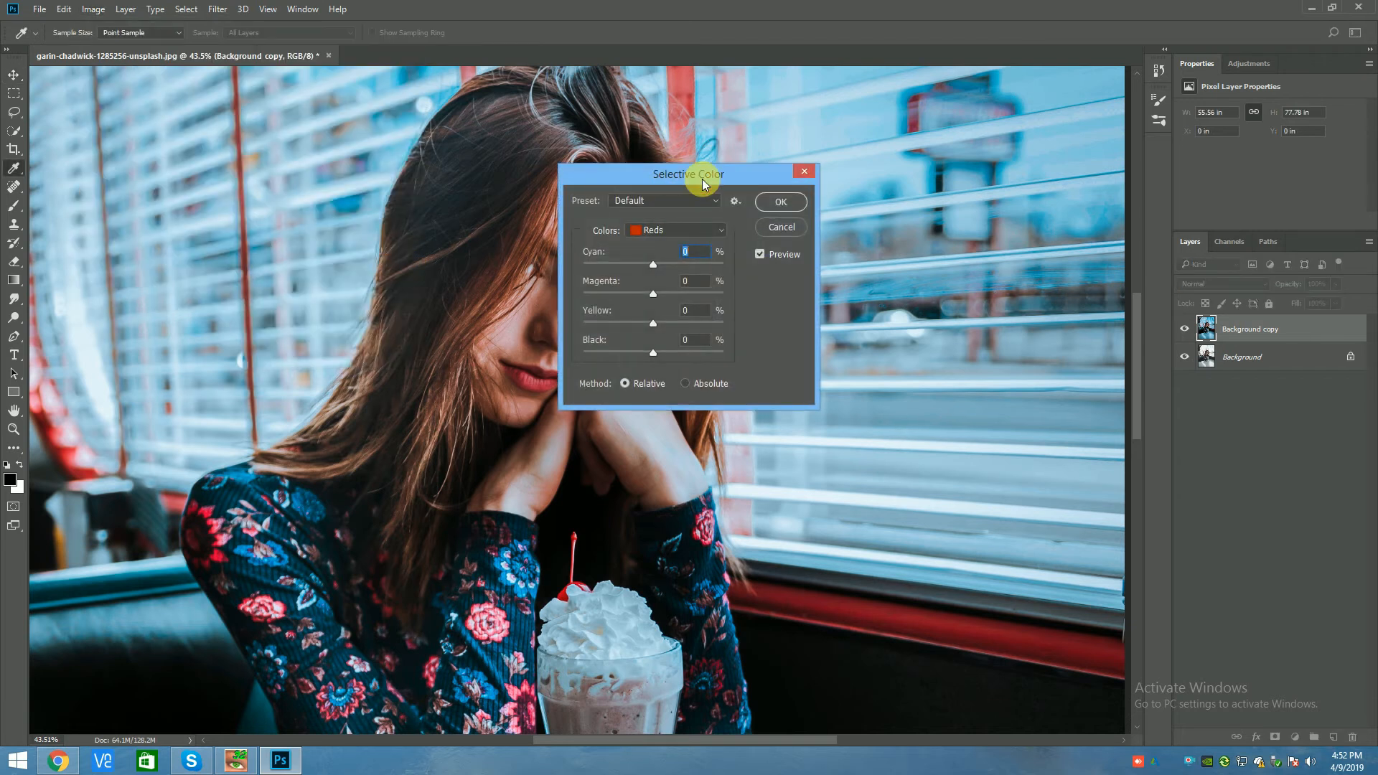
pyautogui.moveTo(702, 179); pyautogui.dragTo(937, 182)
pyautogui.click(896, 231)
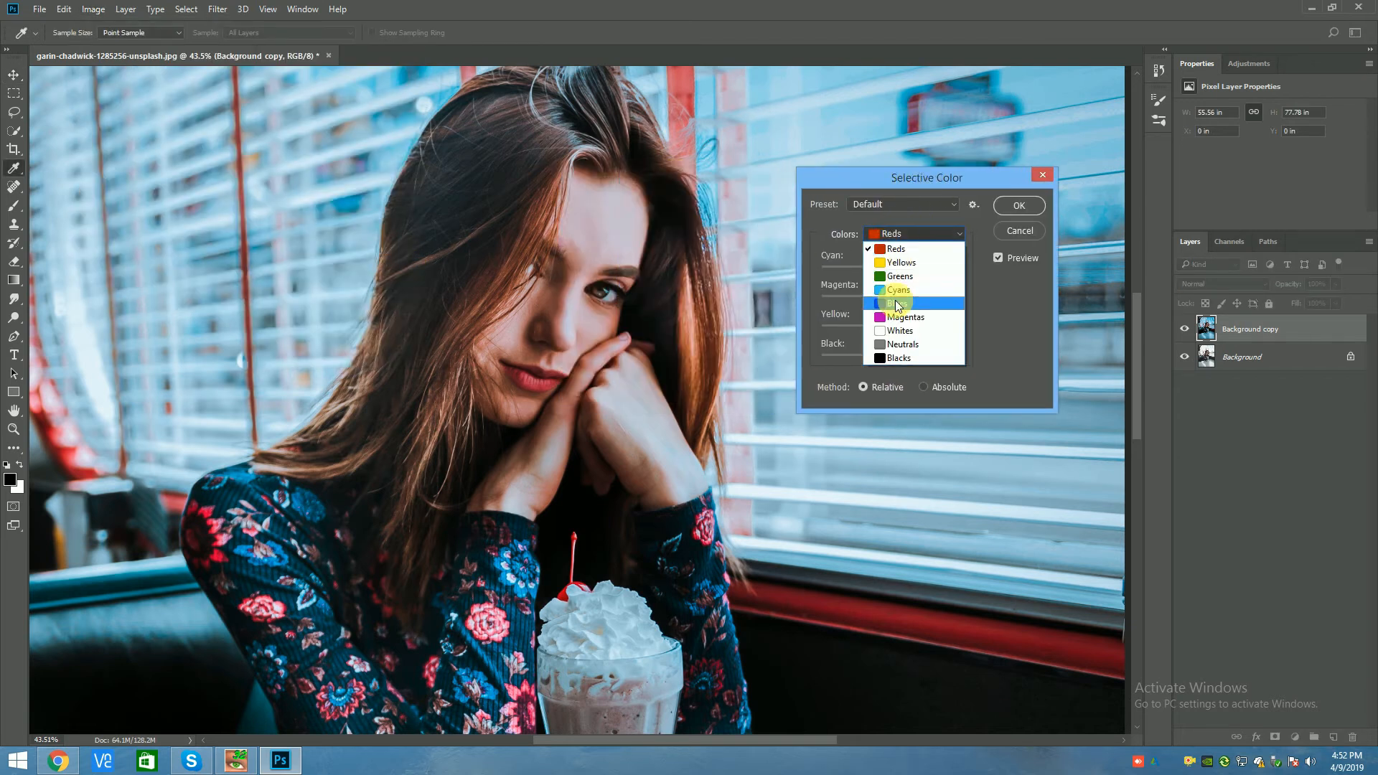
pyautogui.click(895, 251)
pyautogui.moveTo(894, 264); pyautogui.dragTo(920, 265)
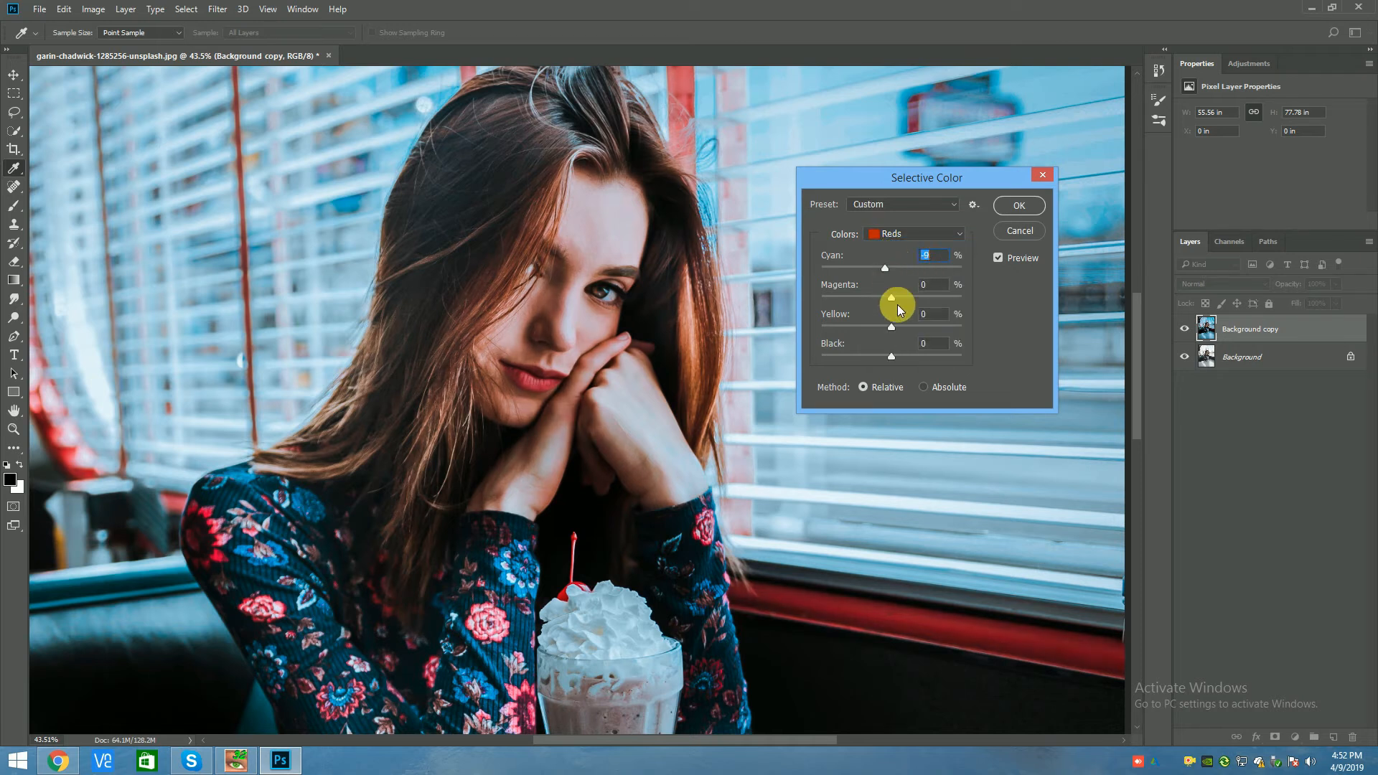
pyautogui.moveTo(869, 301)
pyautogui.mouseDown()
pyautogui.moveTo(838, 296)
pyautogui.moveTo(893, 297)
pyautogui.moveTo(880, 303)
pyautogui.mouseUp()
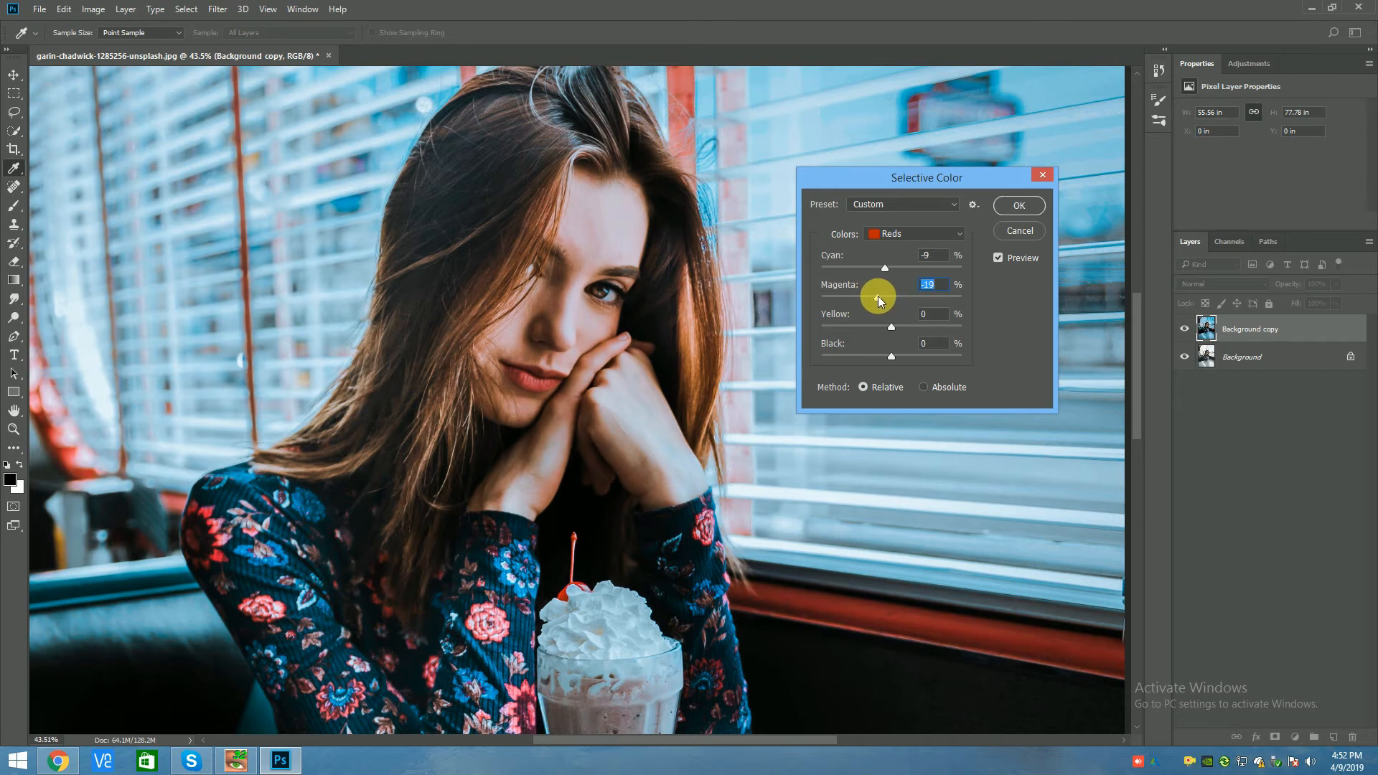
pyautogui.hotkey('ctrl', '-')
pyautogui.moveTo(886, 297); pyautogui.dragTo(889, 316)
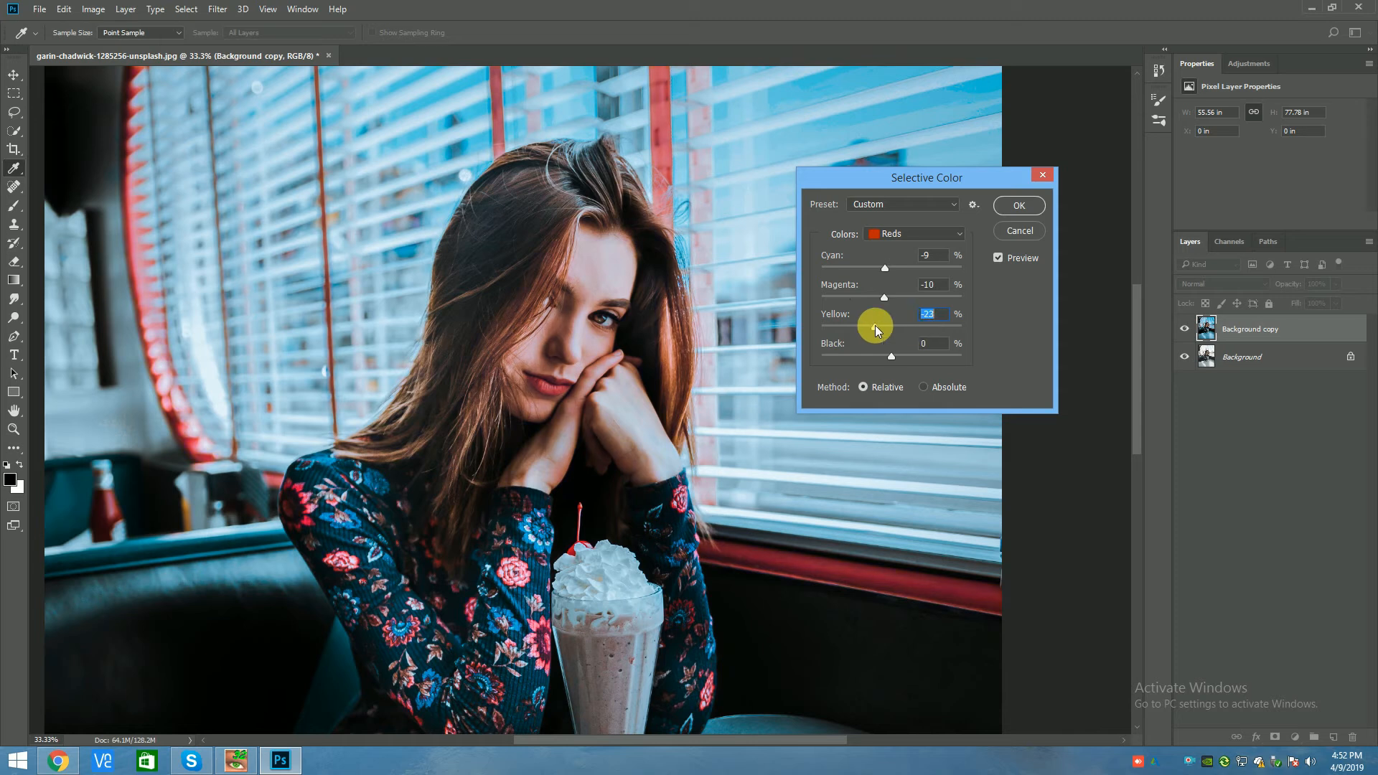
# Set the Reds' Yellow to +18% and Black to -22%, and apply the Selective Color adjustment
pyautogui.hotkey('ctrl', '-')
pyautogui.hotkey('ctrl', '-')
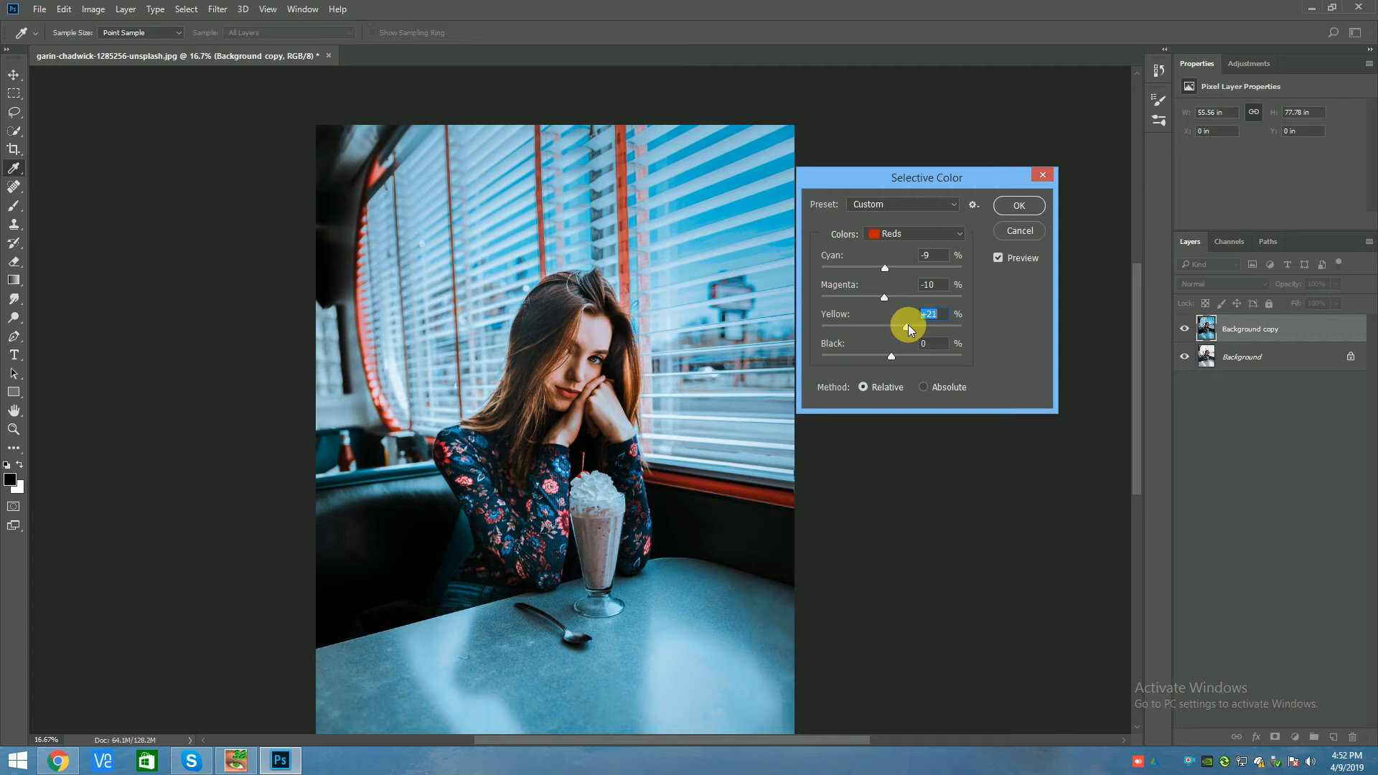
pyautogui.moveTo(891, 356); pyautogui.dragTo(876, 351)
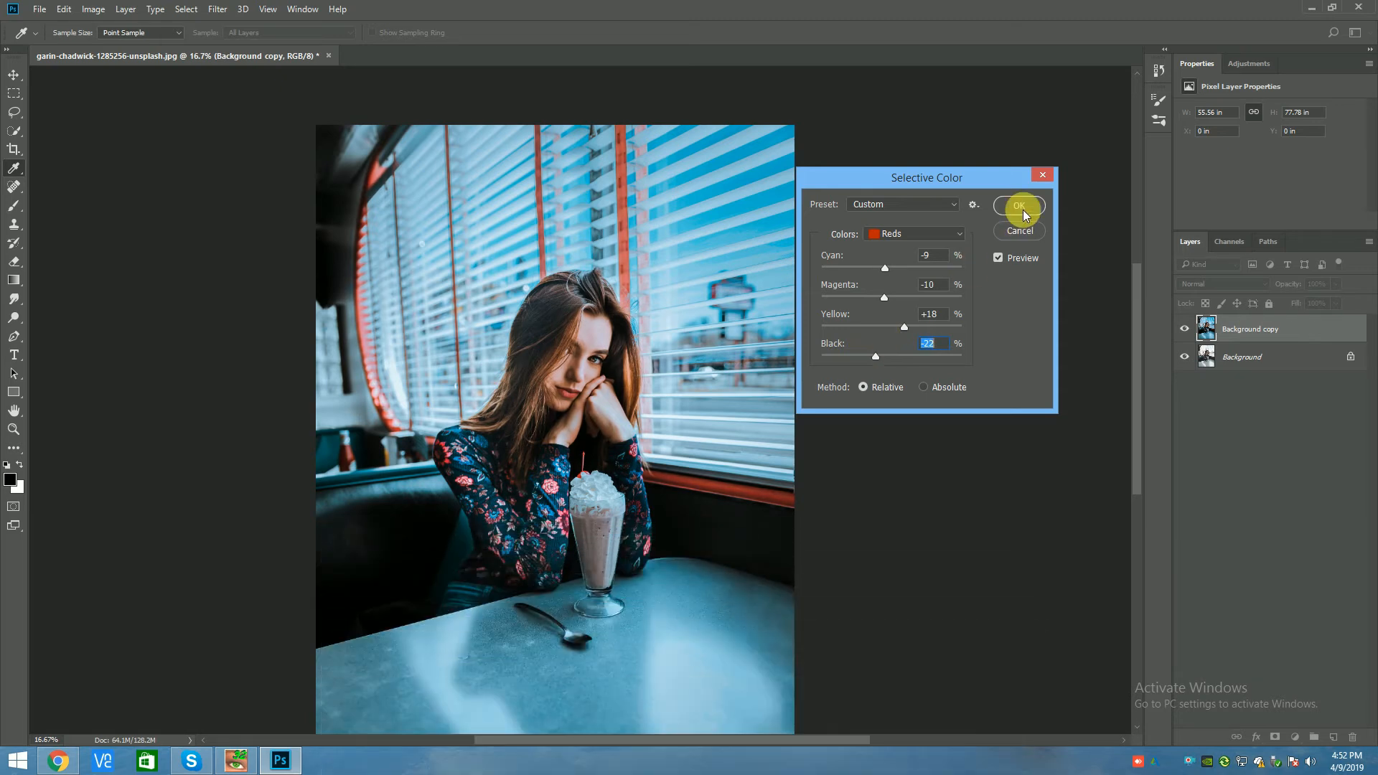
pyautogui.click(1019, 206)
# Smooth the woman's skin with the Imagenomic Portraiture filter using the Smoothing: Strong preset, checking the face up close before applying
pyautogui.press('v')
pyautogui.scroll(5, 585, 379)
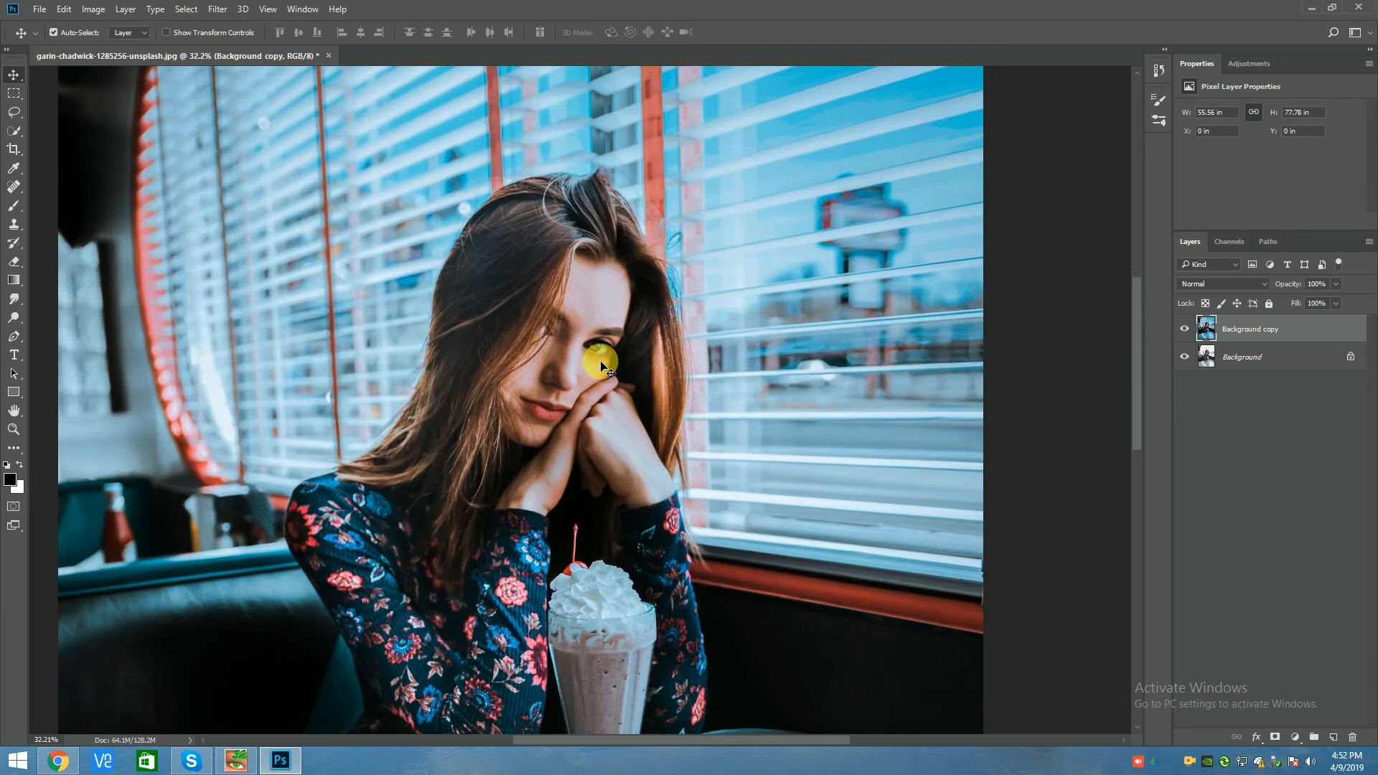
pyautogui.click(216, 10)
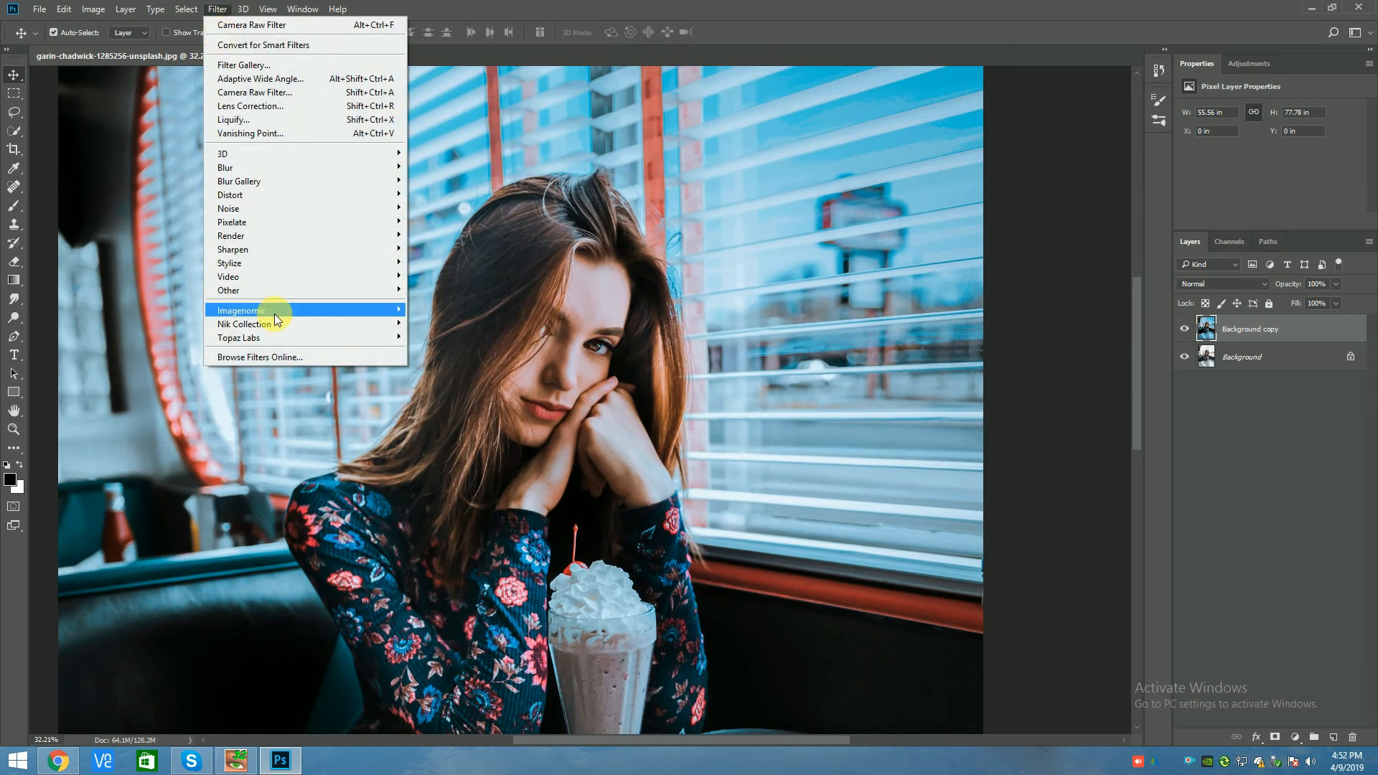
pyautogui.click(431, 303)
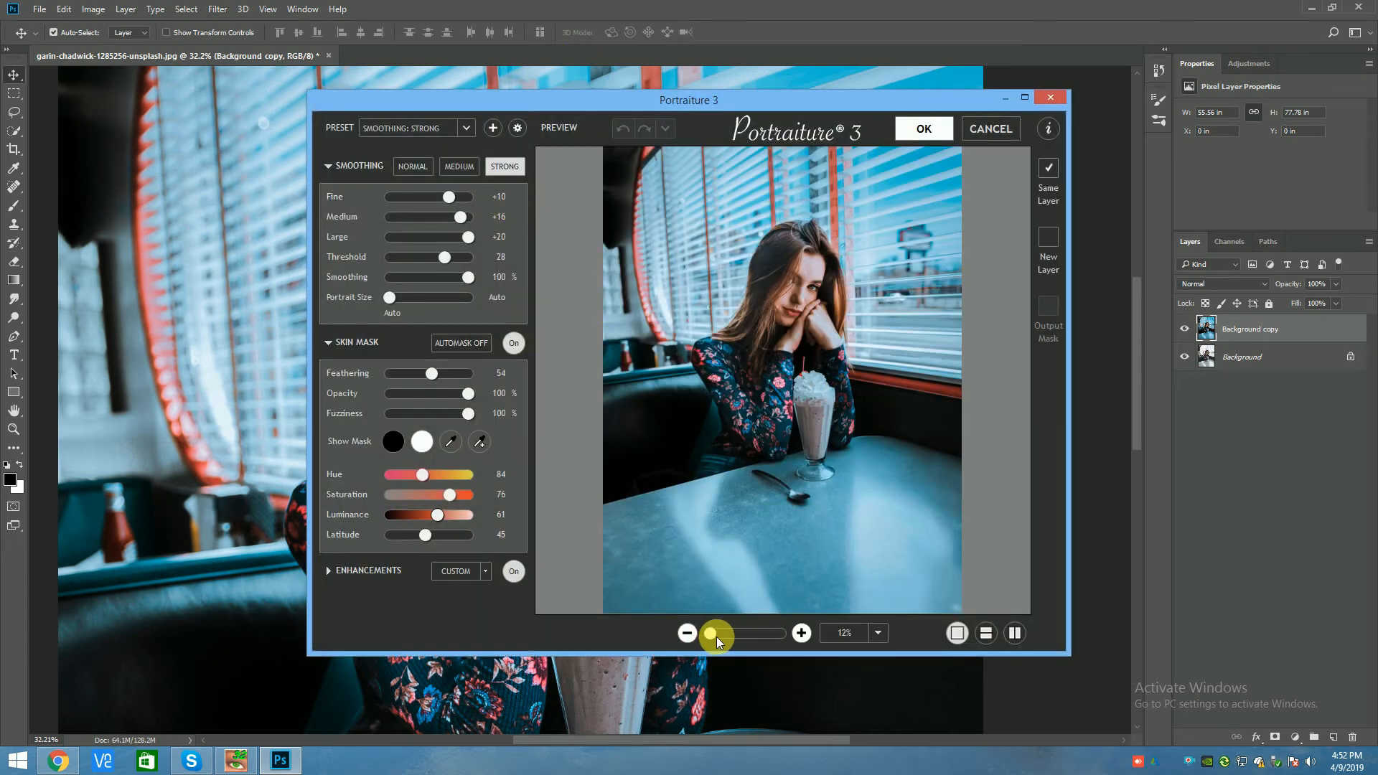
pyautogui.click(731, 637)
pyautogui.click(731, 638)
pyautogui.moveTo(828, 267); pyautogui.dragTo(799, 535)
pyautogui.moveTo(852, 256); pyautogui.dragTo(827, 331)
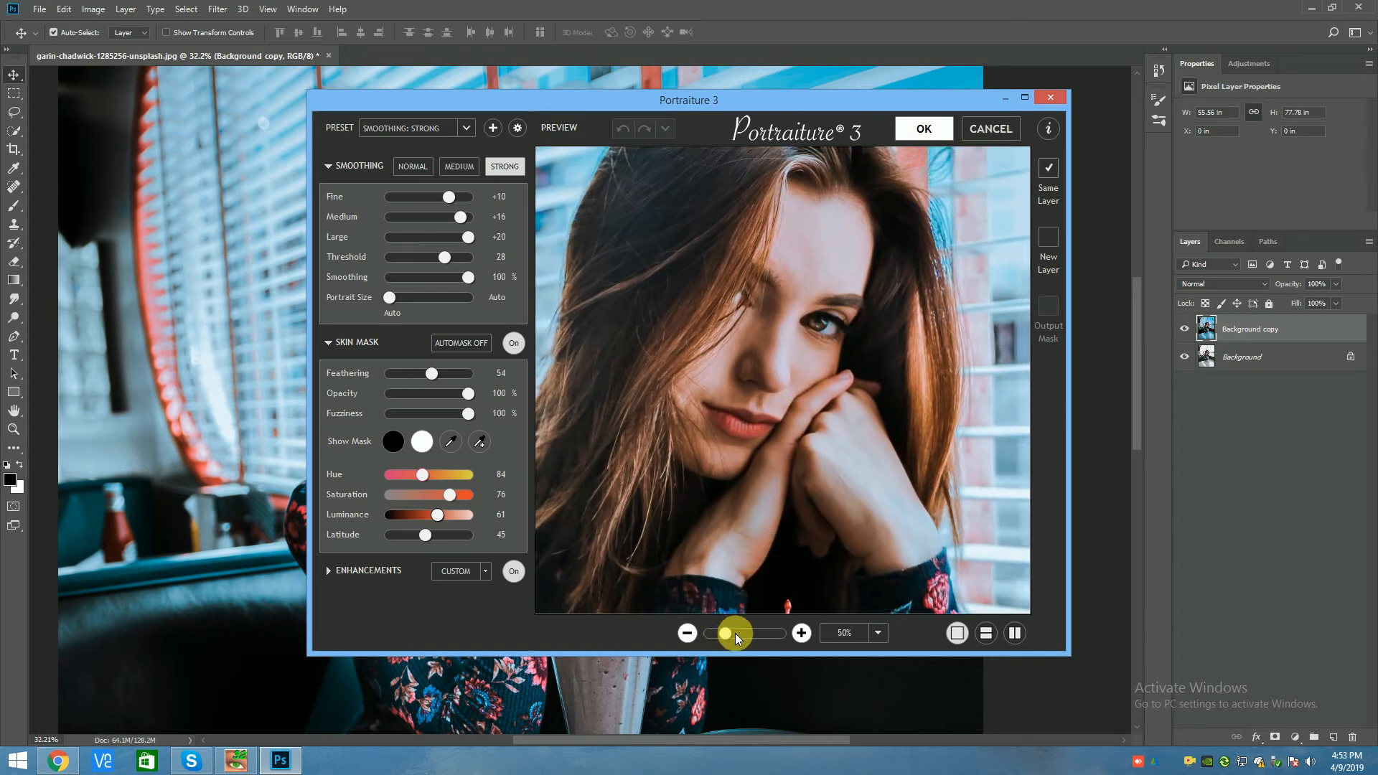
pyautogui.scroll(5, 804, 419)
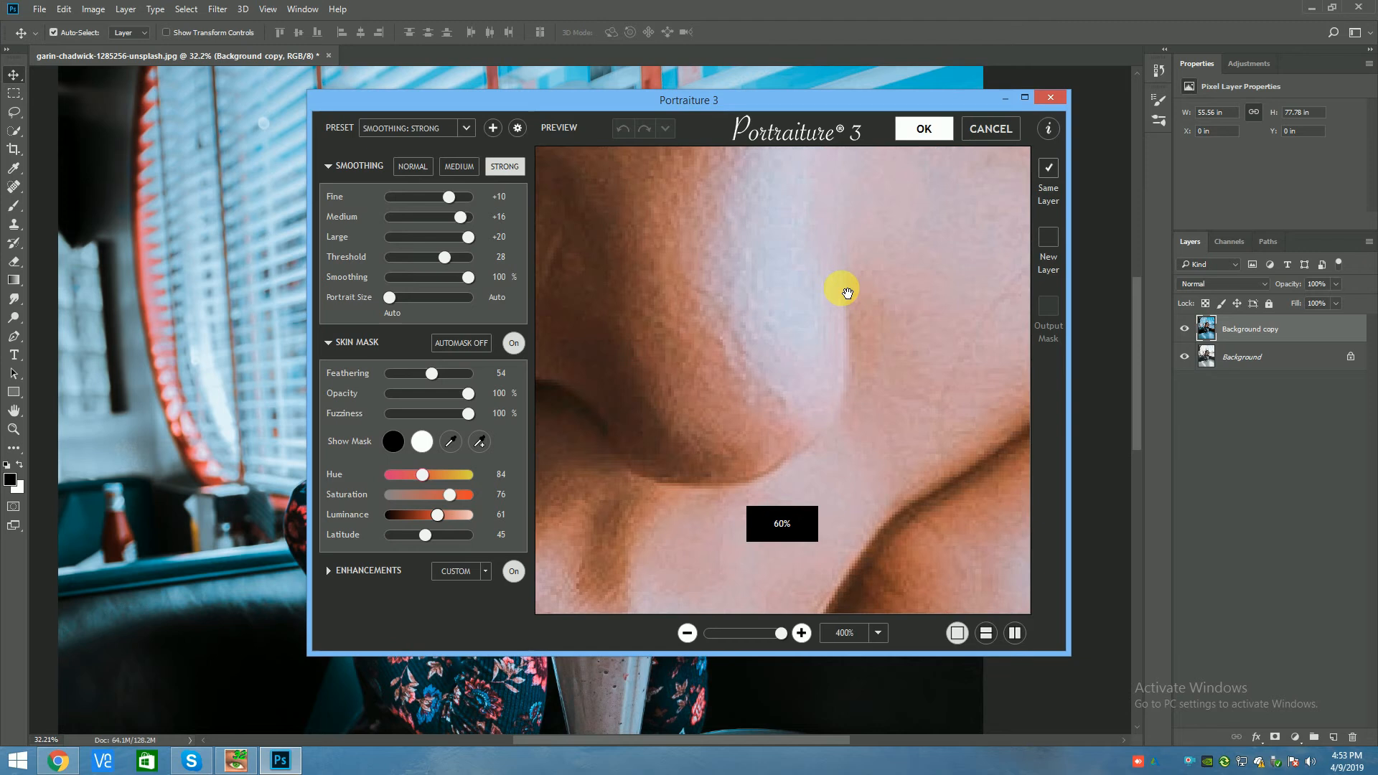
pyautogui.click(758, 635)
pyautogui.moveTo(758, 635); pyautogui.dragTo(742, 632)
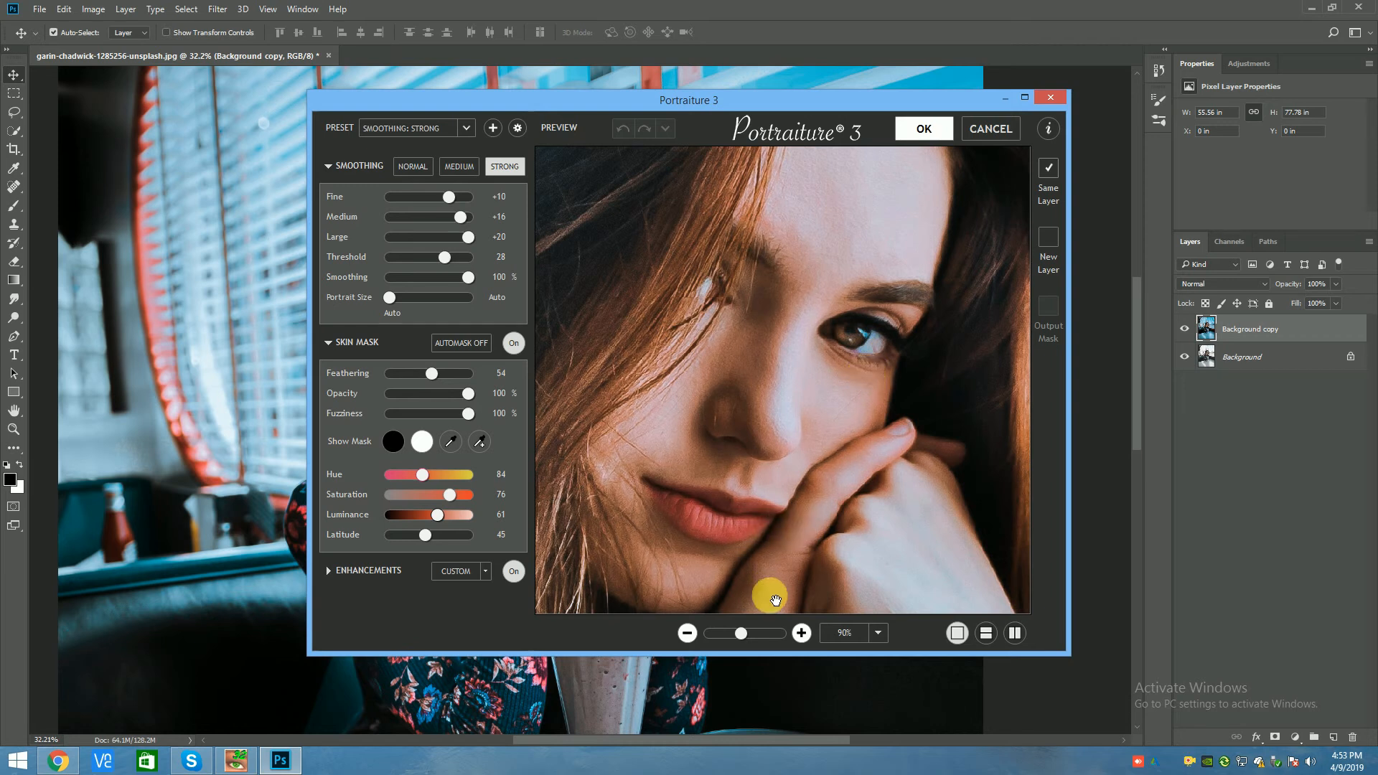
pyautogui.moveTo(880, 218); pyautogui.dragTo(859, 308)
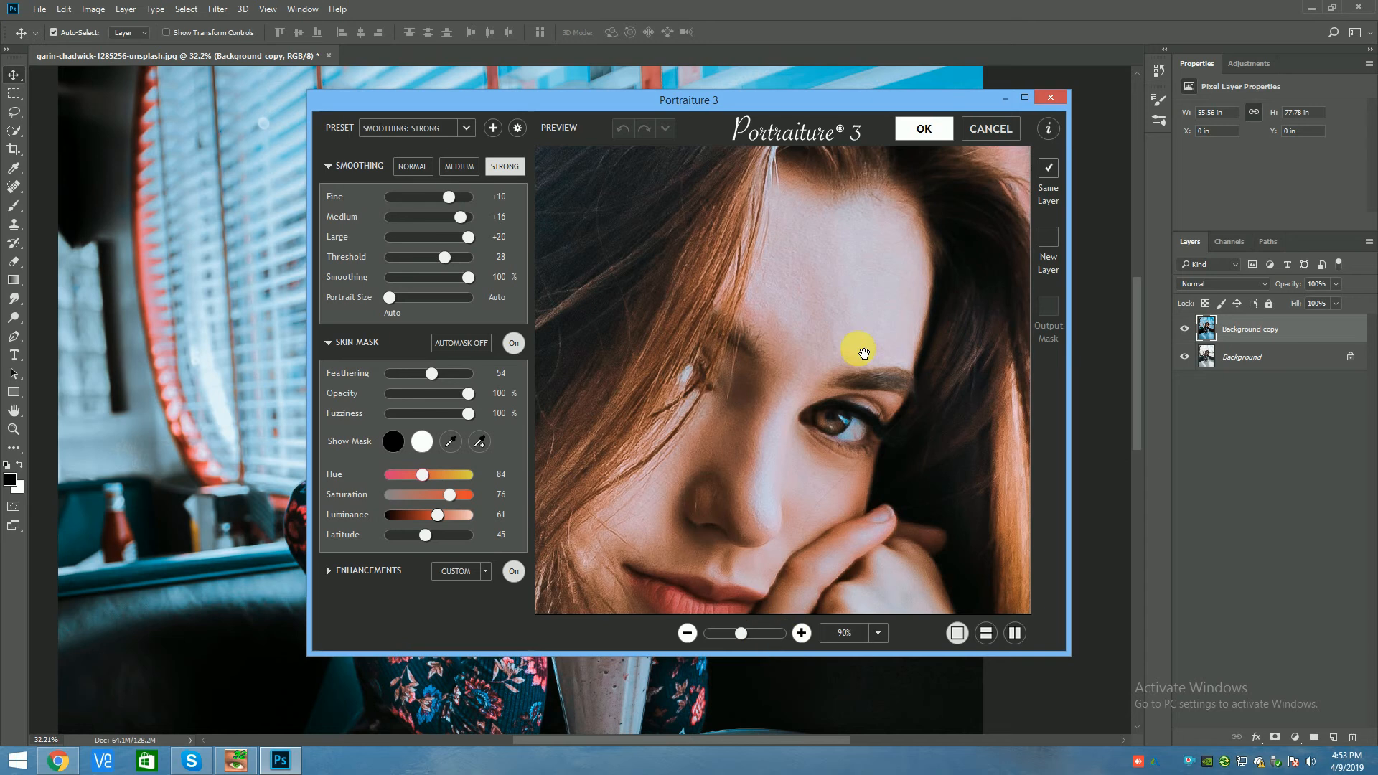
pyautogui.click(926, 132)
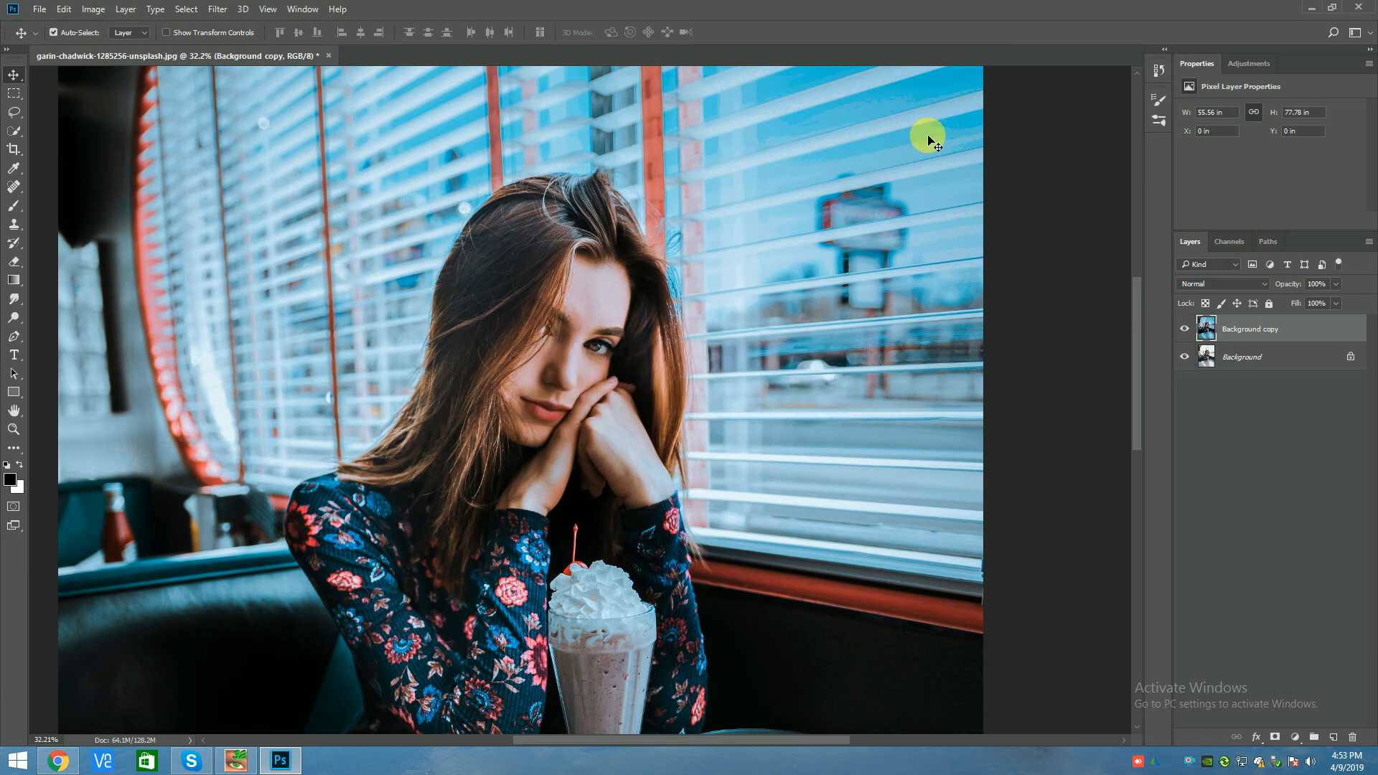
# Add a layer mask to the Background copy layer and erase over the visible eye with a 50 px Eraser
pyautogui.scroll(5, 618, 344)
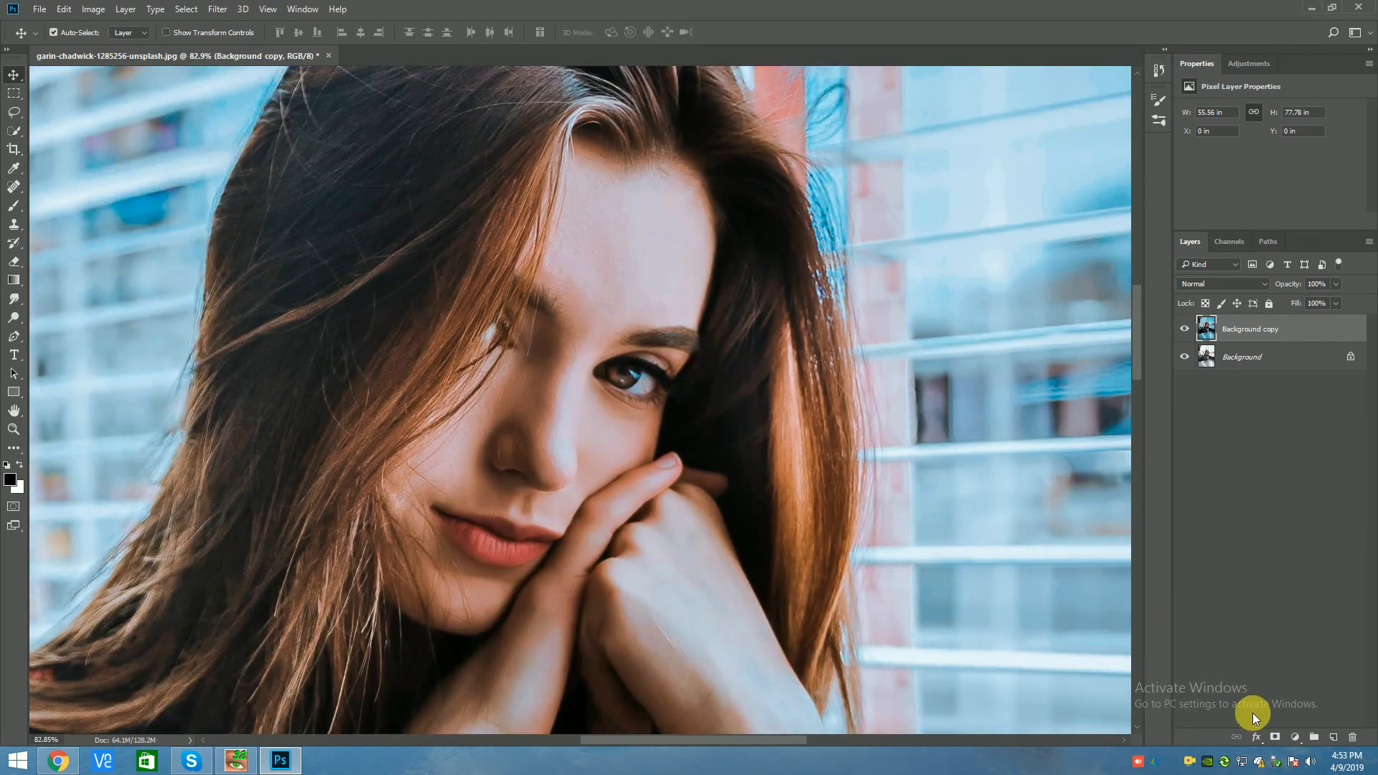
pyautogui.click(1276, 737)
pyautogui.click(13, 262)
pyautogui.scroll(2, 624, 372)
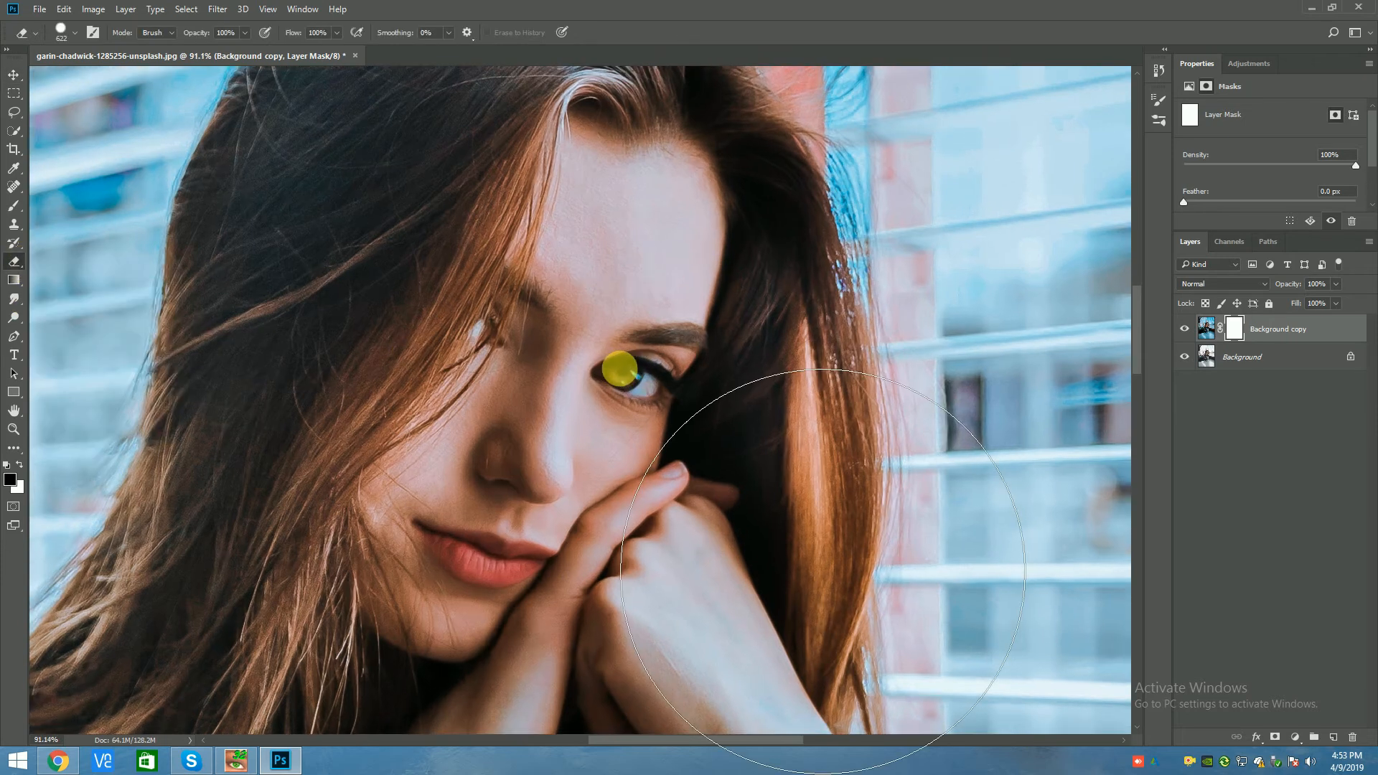
pyautogui.press('[')
pyautogui.press('[')
pyautogui.press('[')
pyautogui.press('[')
pyautogui.press('[')
pyautogui.press('[')
pyautogui.press('[')
pyautogui.press('[')
pyautogui.press('[')
pyautogui.press('[')
pyautogui.press('[')
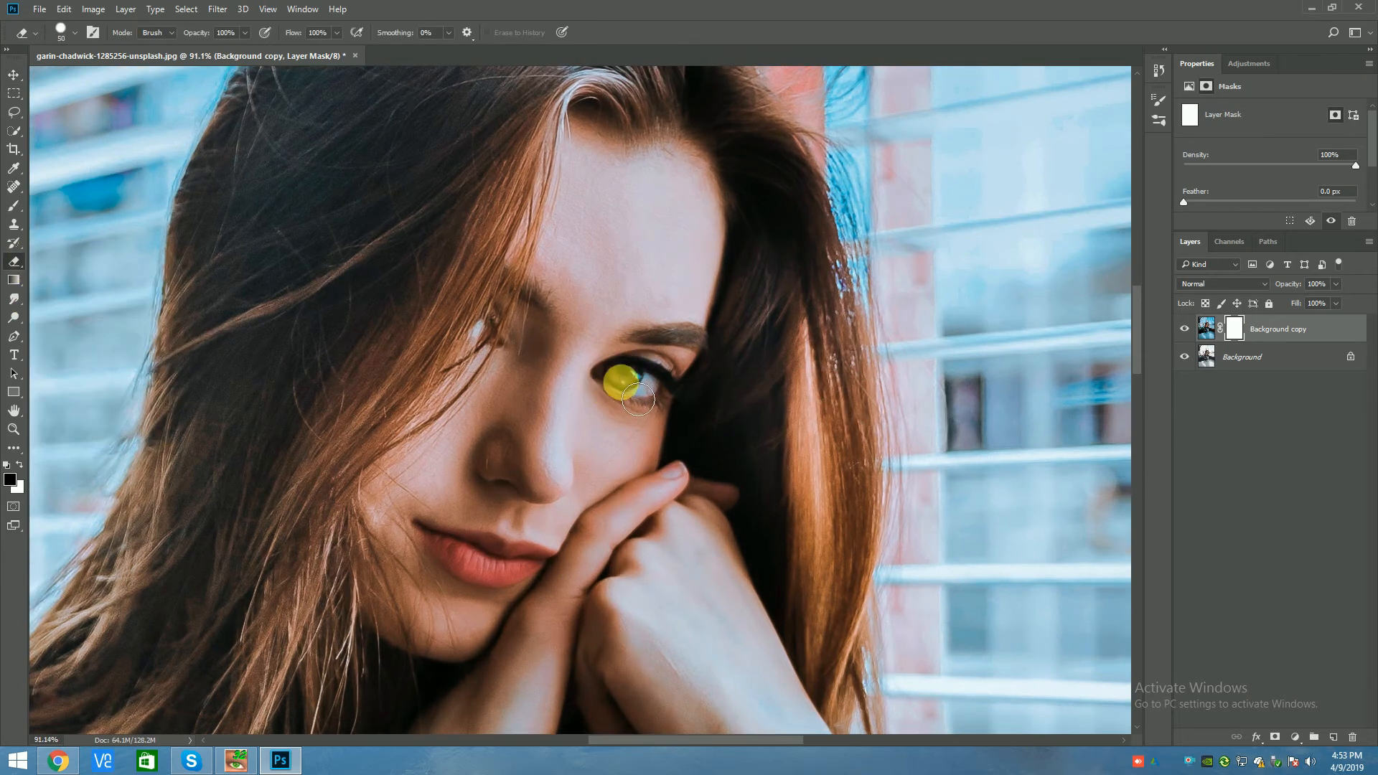
pyautogui.moveTo(639, 400); pyautogui.dragTo(647, 394)
# Try the Brush tool over the eye on the layer mask and pick the Kyle's Screentones 38 brush
pyautogui.click(14, 206)
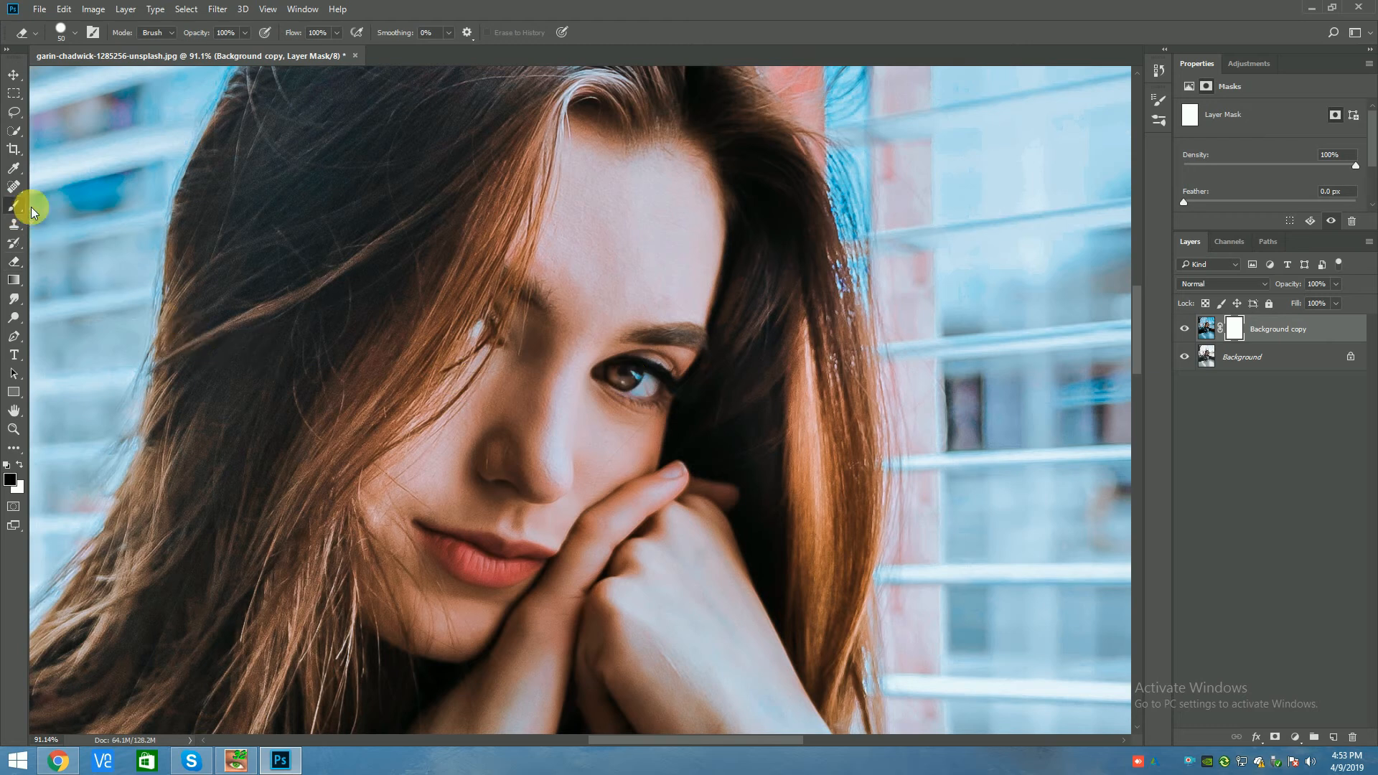
pyautogui.moveTo(682, 393)
pyautogui.mouseDown()
pyautogui.moveTo(643, 373)
pyautogui.moveTo(634, 345)
pyautogui.moveTo(639, 382)
pyautogui.mouseUp()
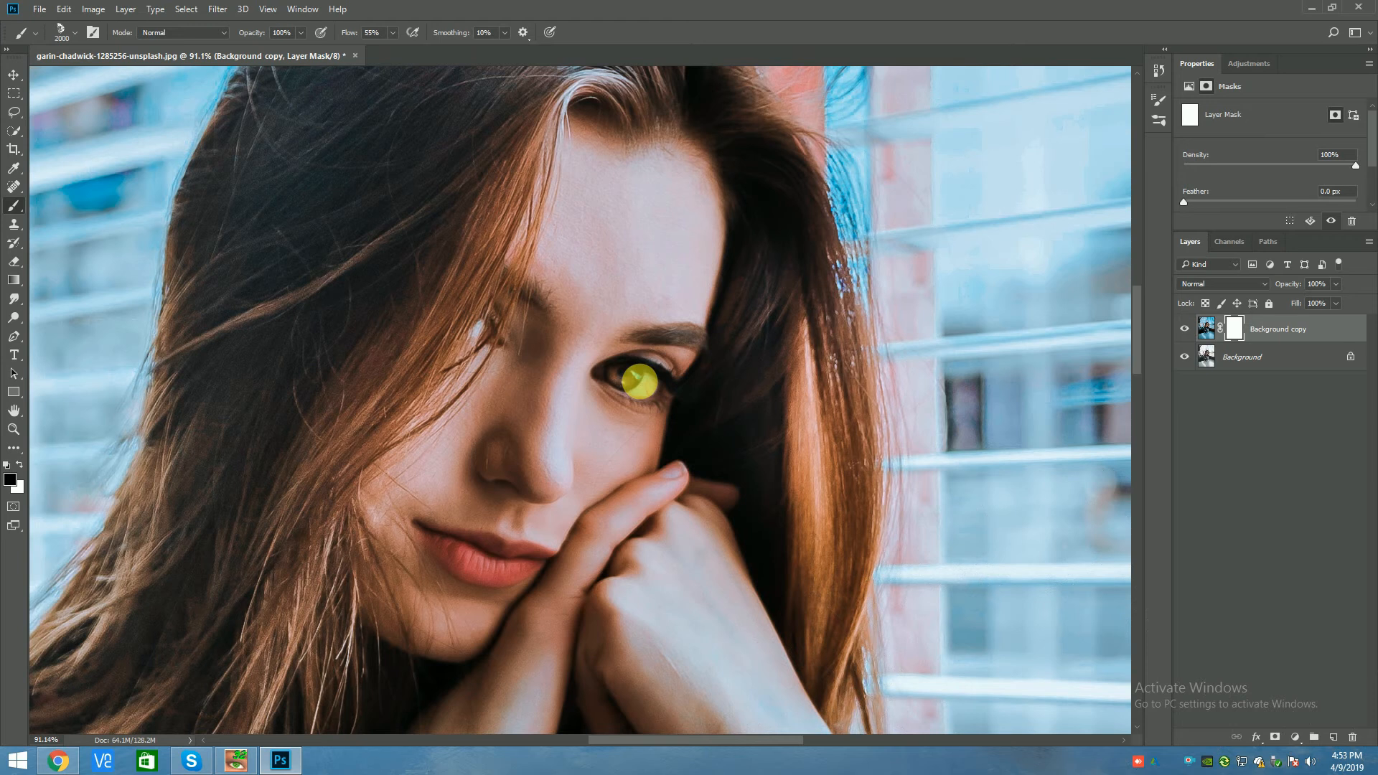
pyautogui.rightClick(661, 385)
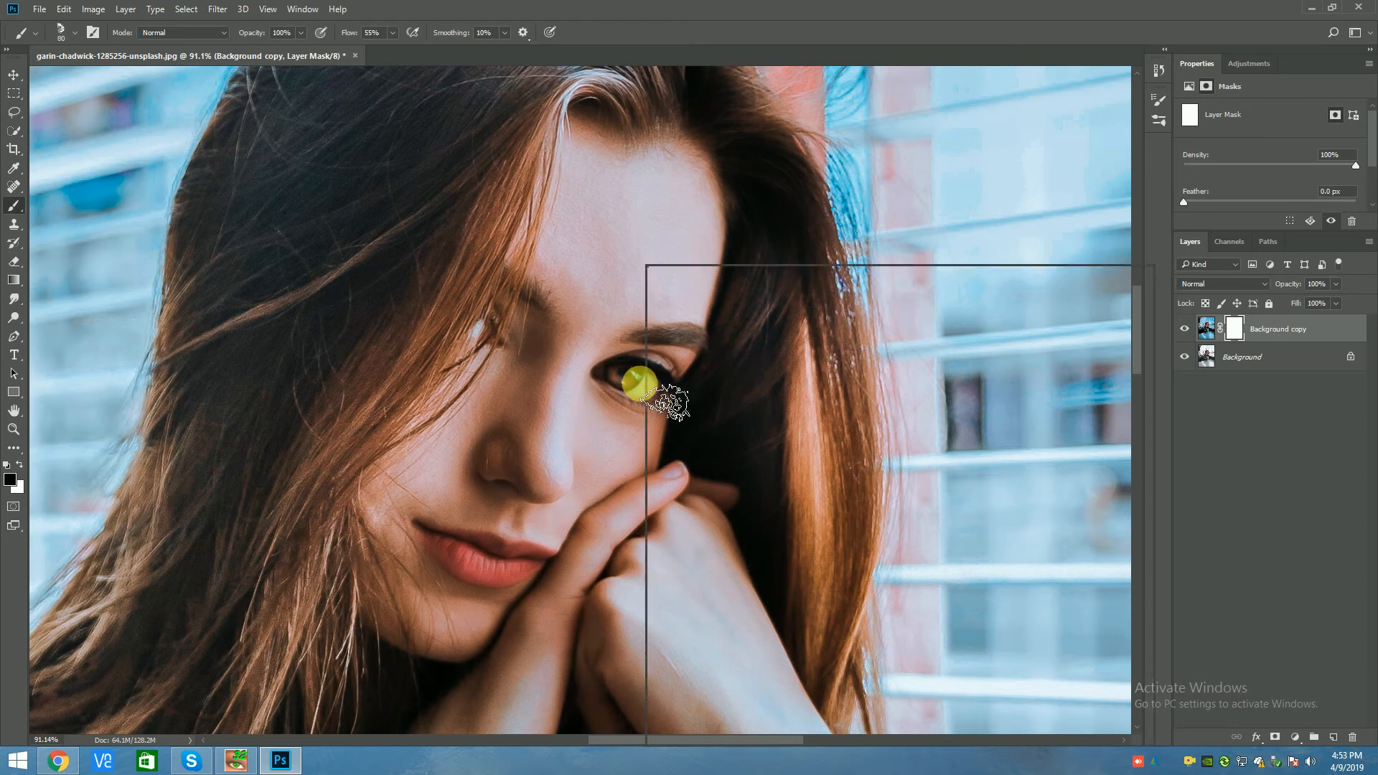
pyautogui.scroll(-5, 794, 492)
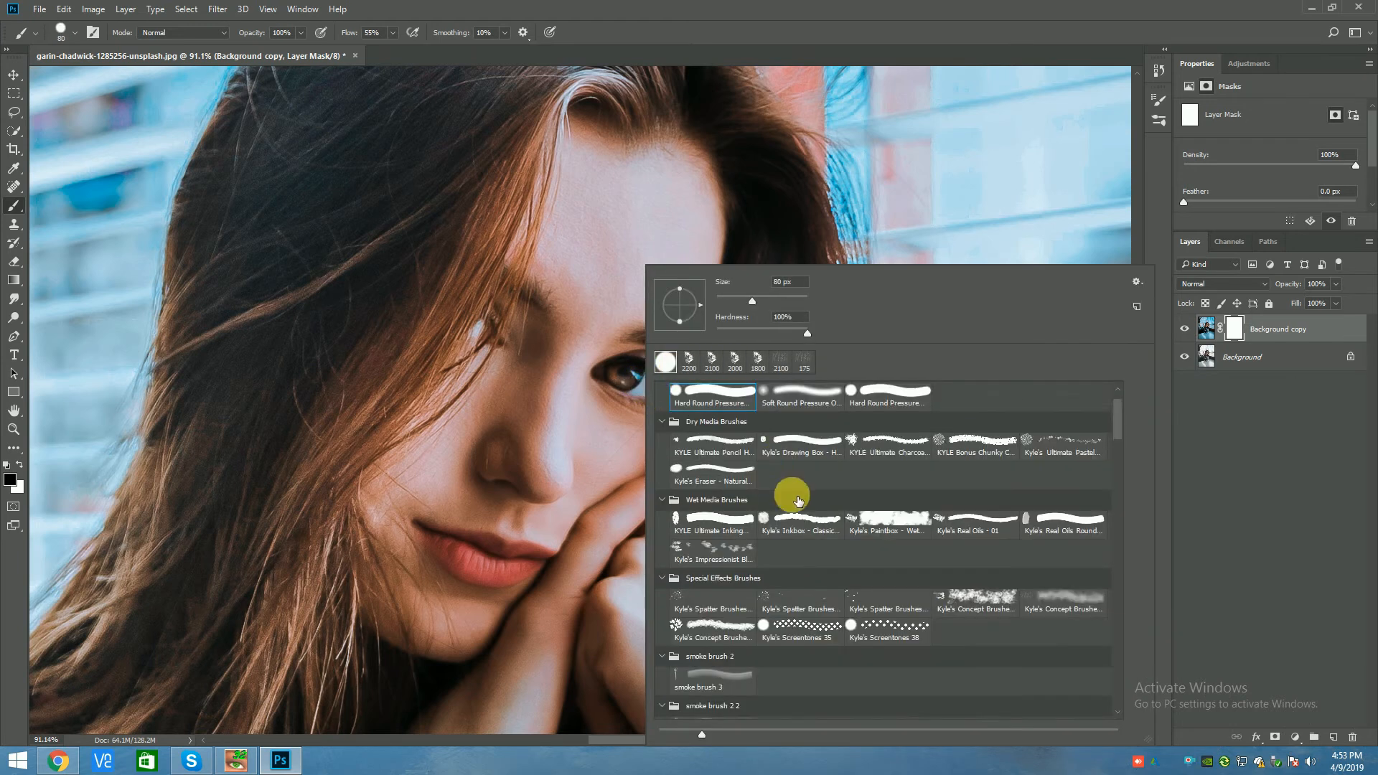
pyautogui.doubleClick(876, 585)
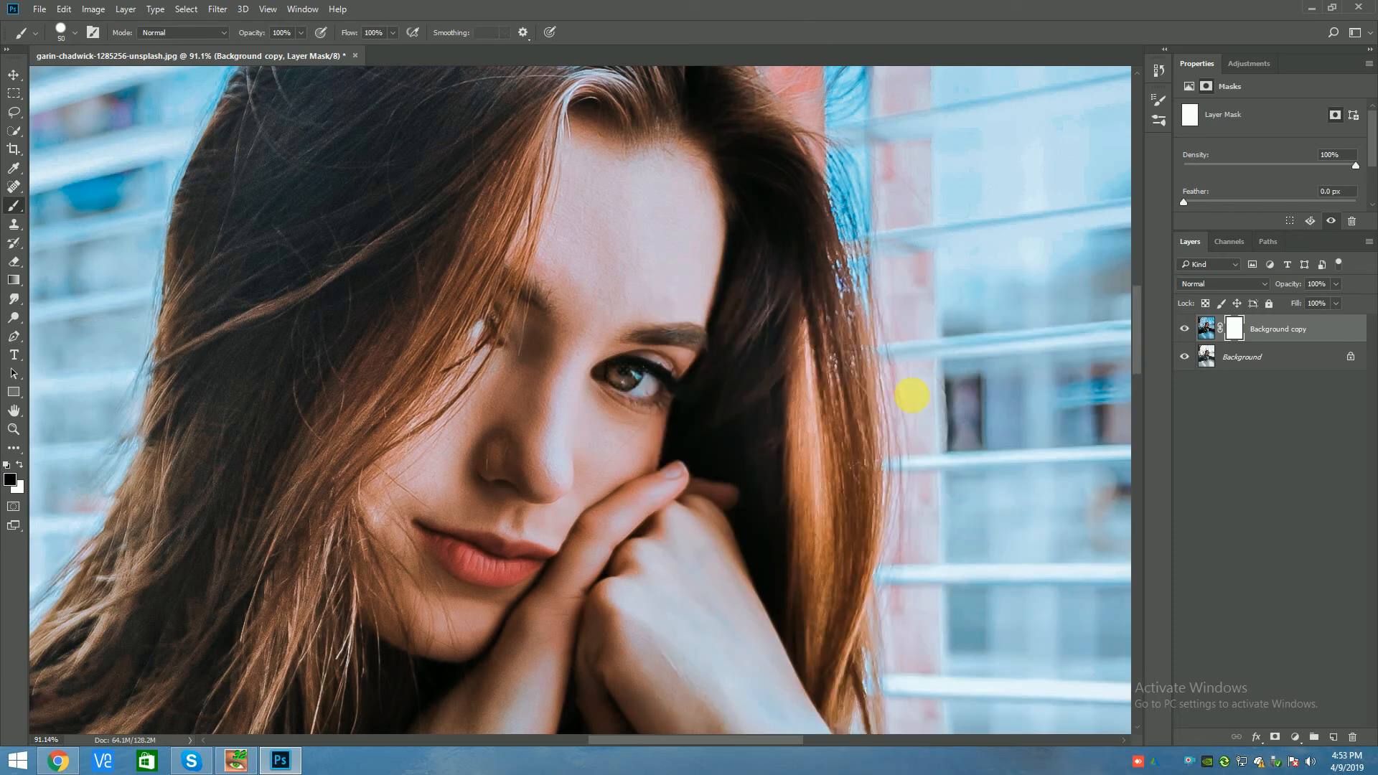
# Paint over the eye and lips on the layer mask with the Soft Round brush at 35 px
pyautogui.rightClick(641, 345)
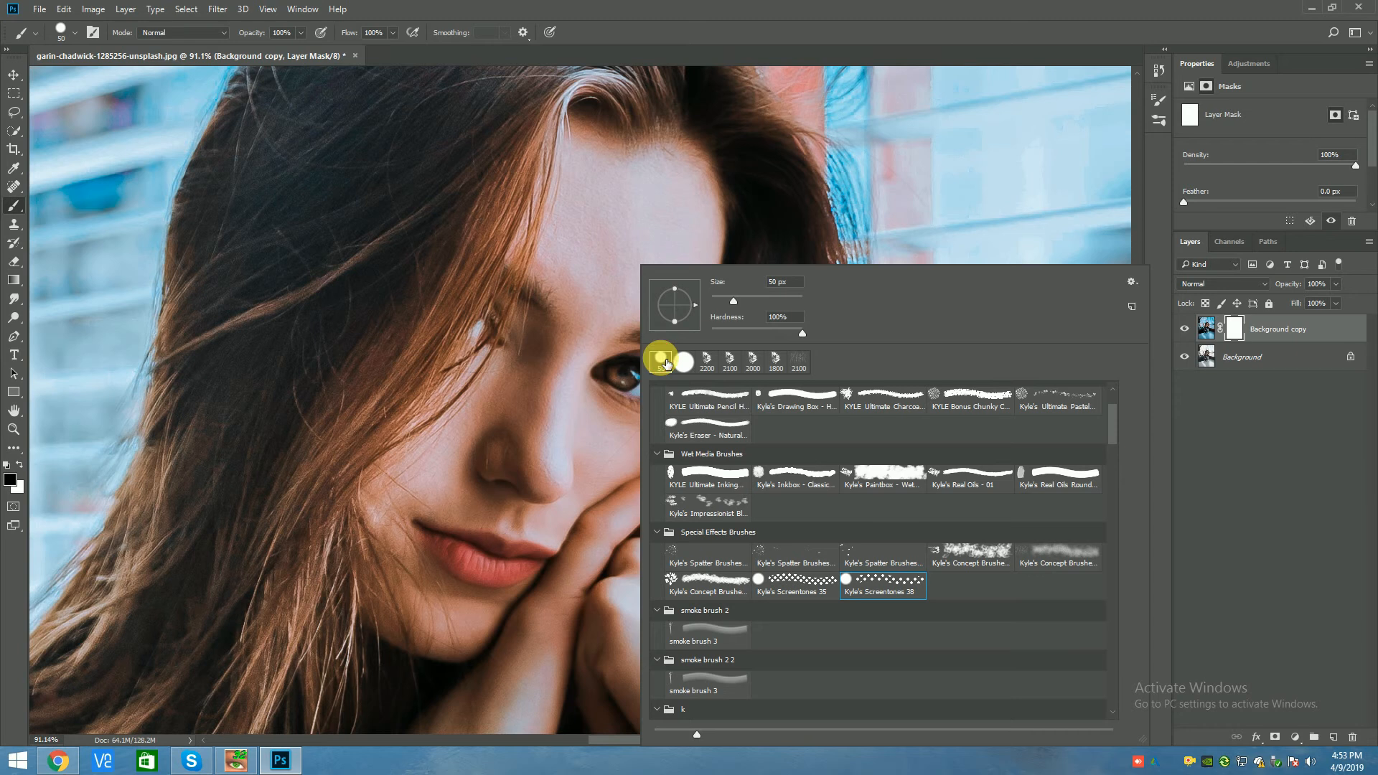
pyautogui.scroll(3, 847, 423)
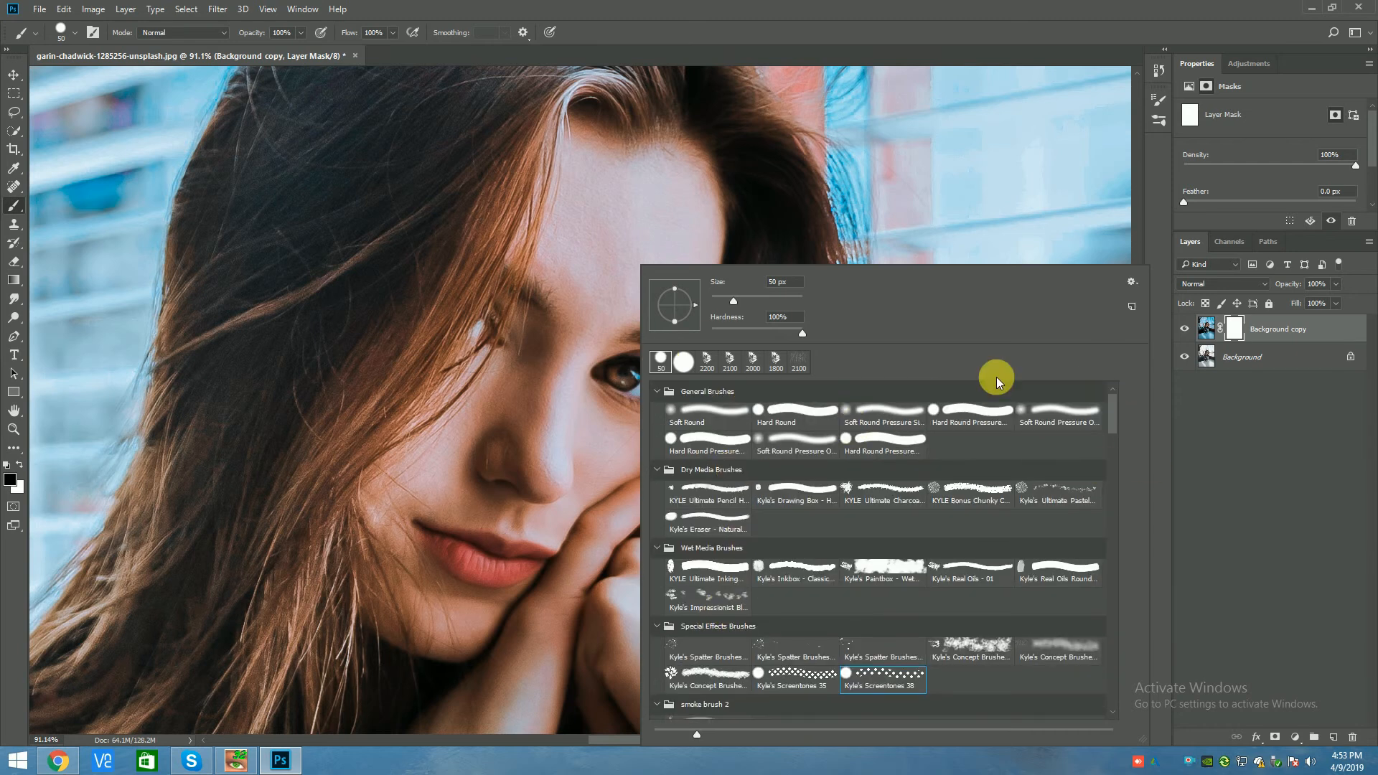
pyautogui.doubleClick(721, 412)
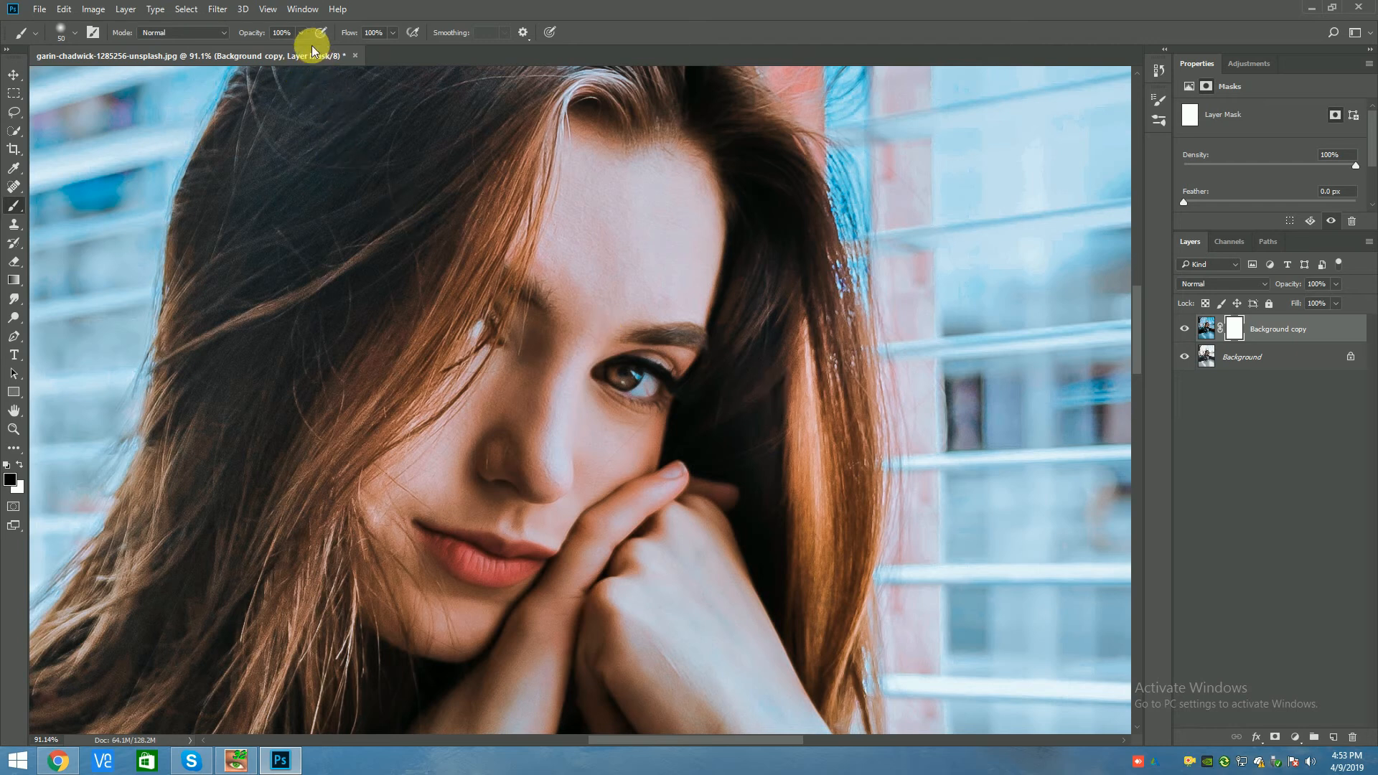
pyautogui.scroll(2, 603, 337)
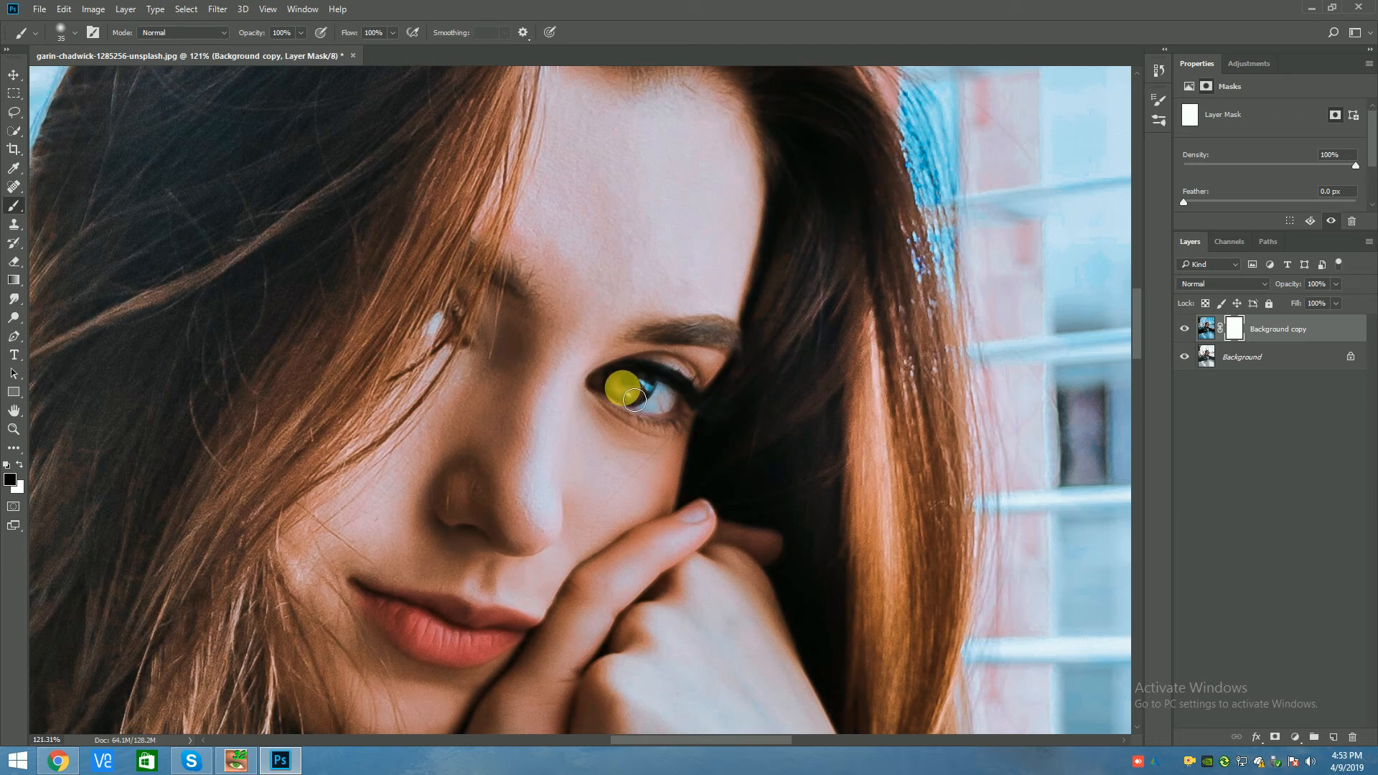
pyautogui.press('[')
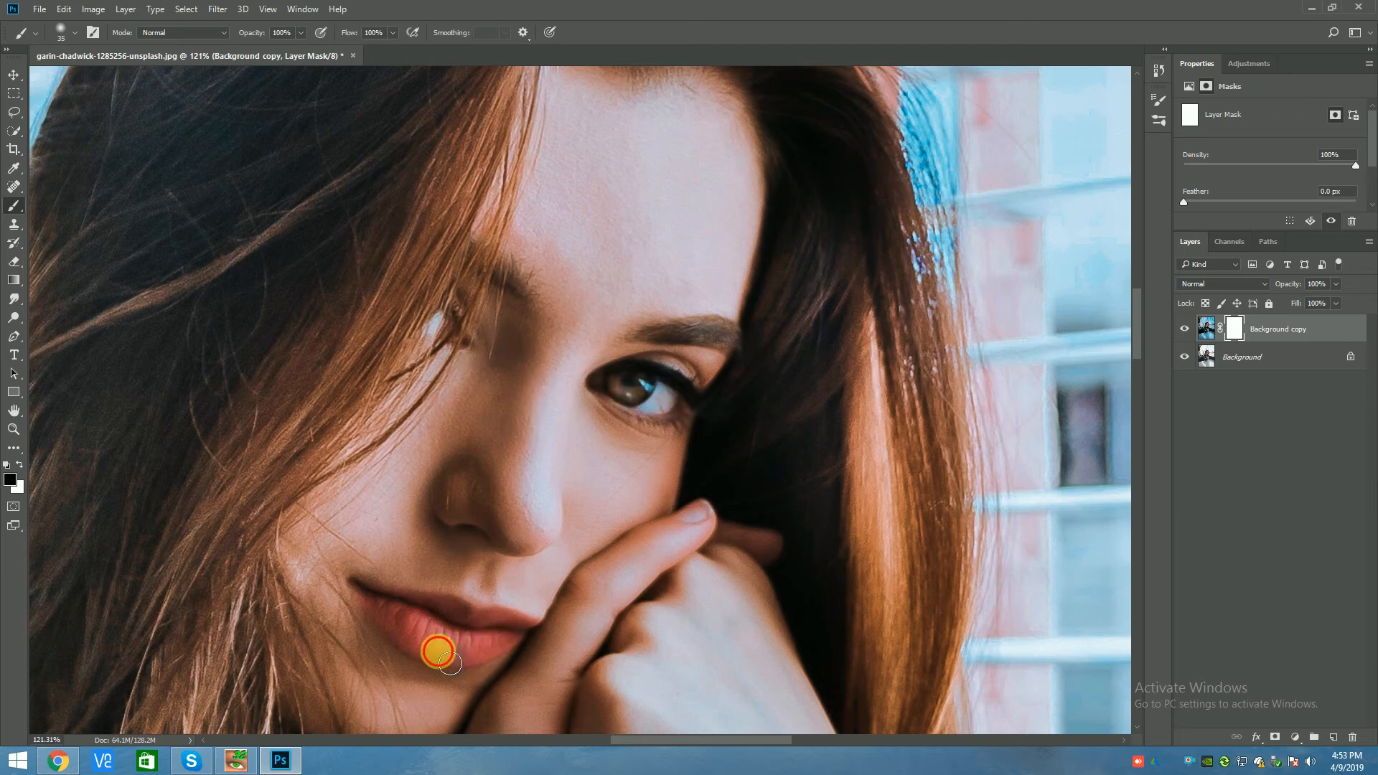
pyautogui.scroll(-1, 355, 219)
pyautogui.scroll(-5, 355, 220)
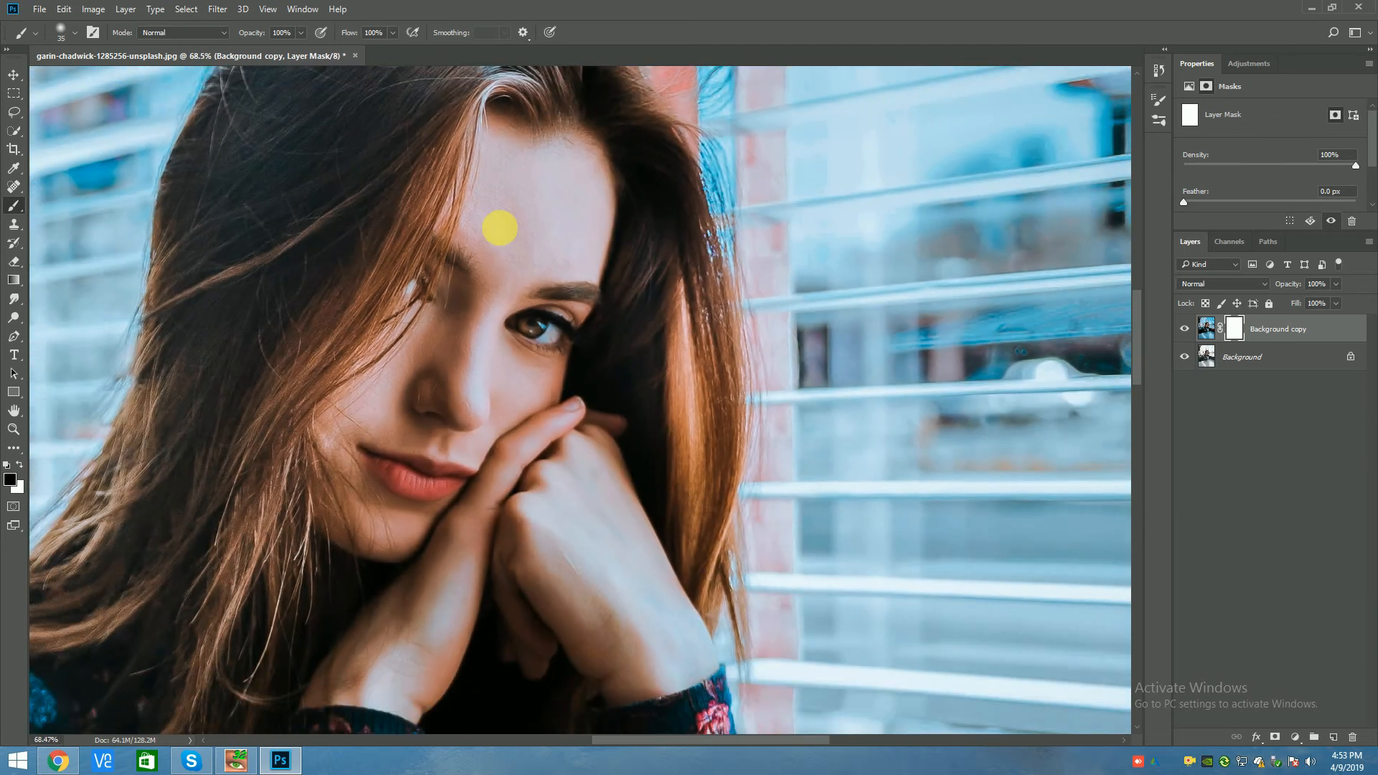
# Paint over the eye and lips on the Background copy's layer mask with the Soft Round brush at 25% opacity
pyautogui.rightClick(532, 261)
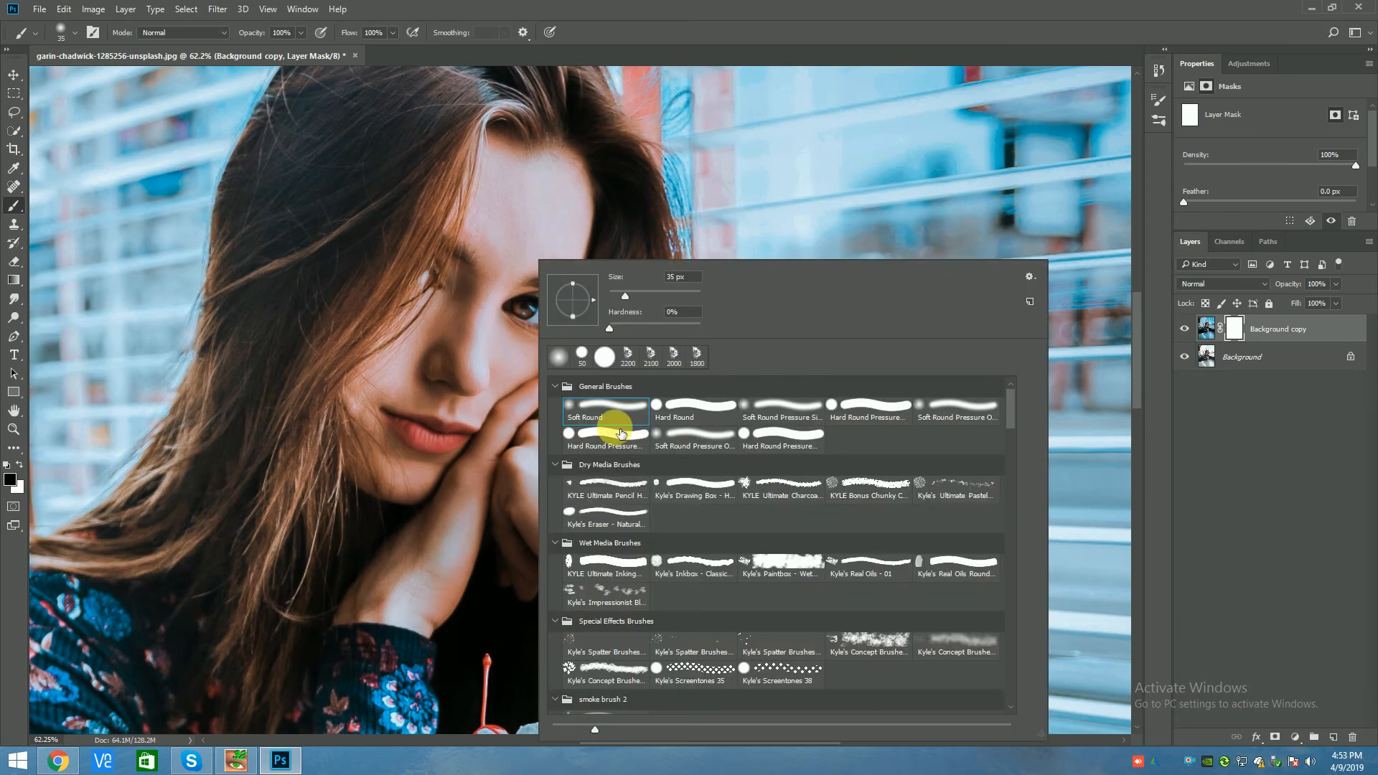
pyautogui.click(558, 354)
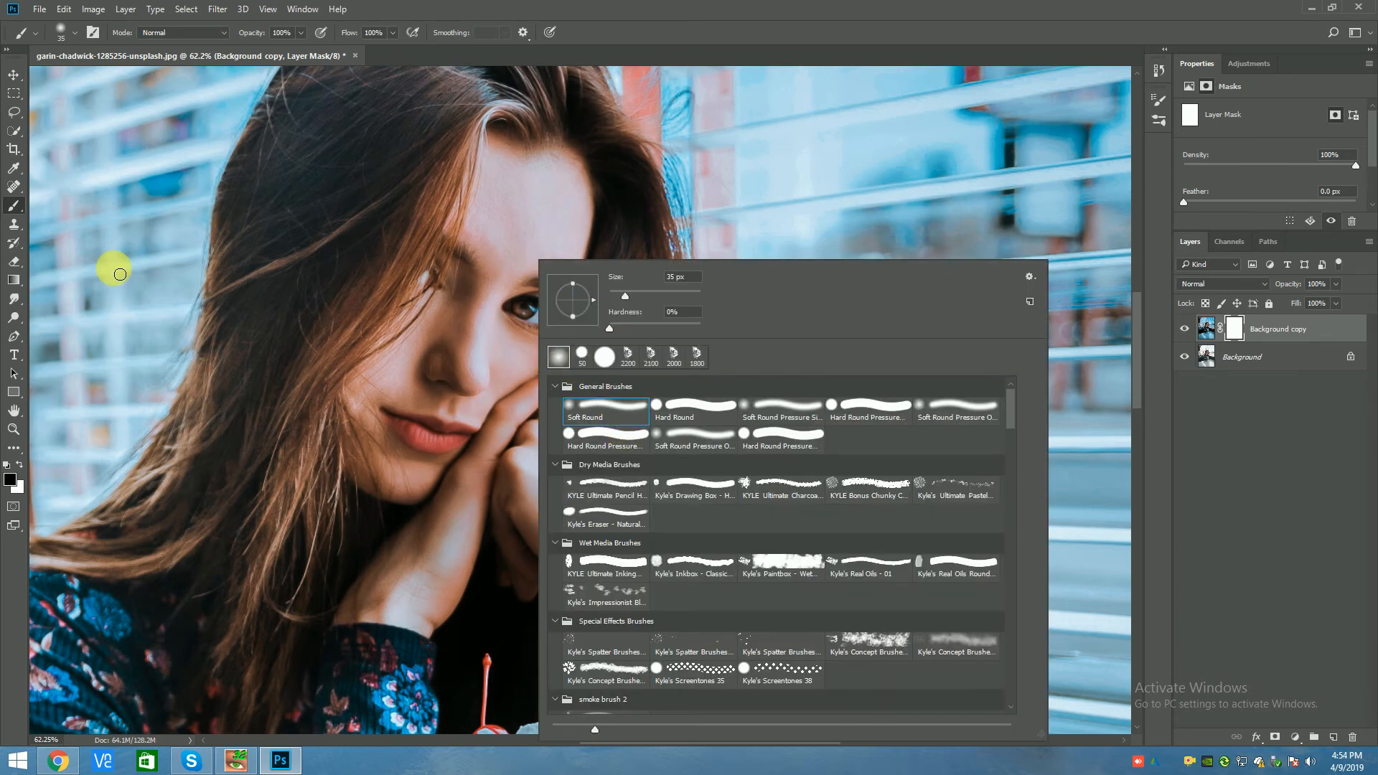
pyautogui.click(18, 263)
pyautogui.scroll(2, 554, 329)
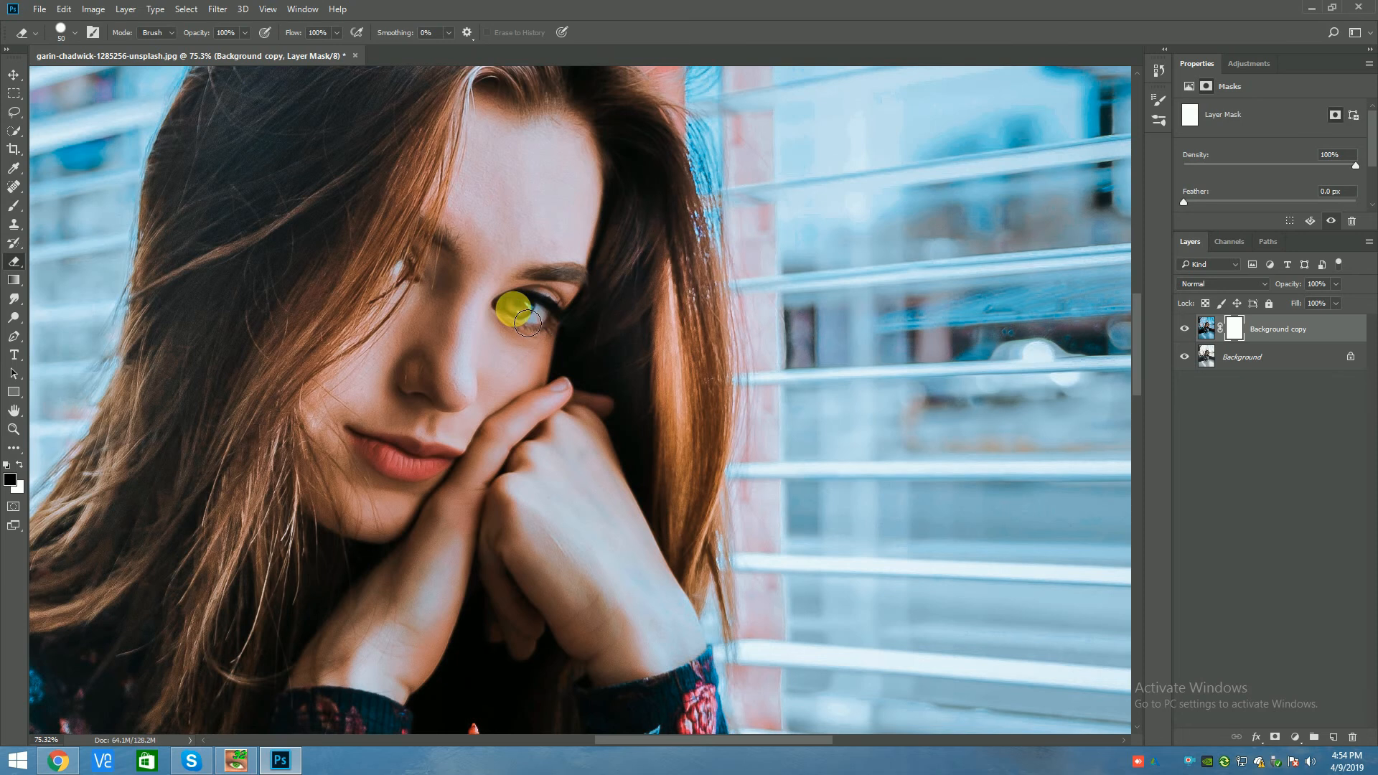
pyautogui.scroll(2, 555, 329)
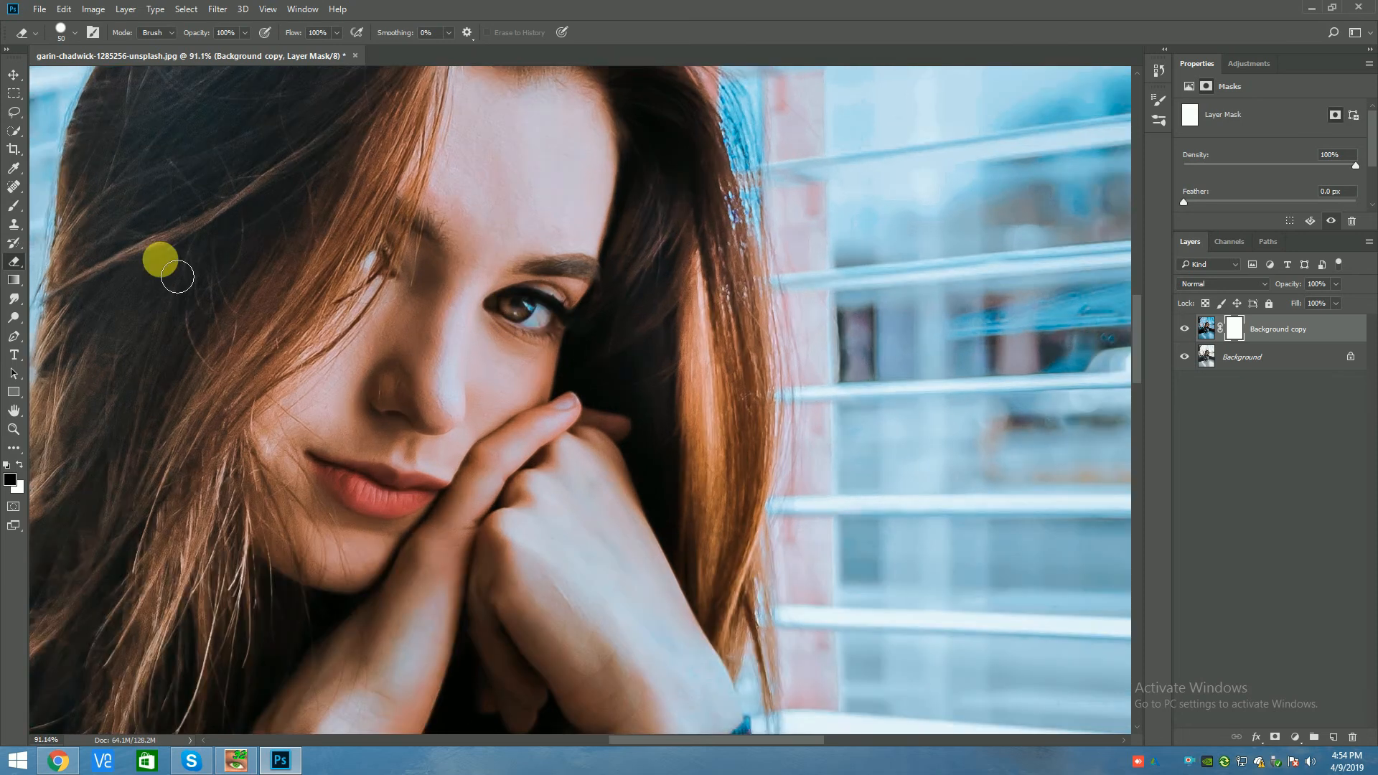
pyautogui.click(14, 206)
pyautogui.click(302, 33)
pyautogui.moveTo(303, 51); pyautogui.dragTo(250, 50)
pyautogui.click(522, 316)
pyautogui.moveTo(522, 316); pyautogui.dragTo(539, 317)
pyautogui.moveTo(400, 535)
pyautogui.mouseDown()
pyautogui.moveTo(360, 508)
pyautogui.moveTo(417, 511)
pyautogui.mouseUp()
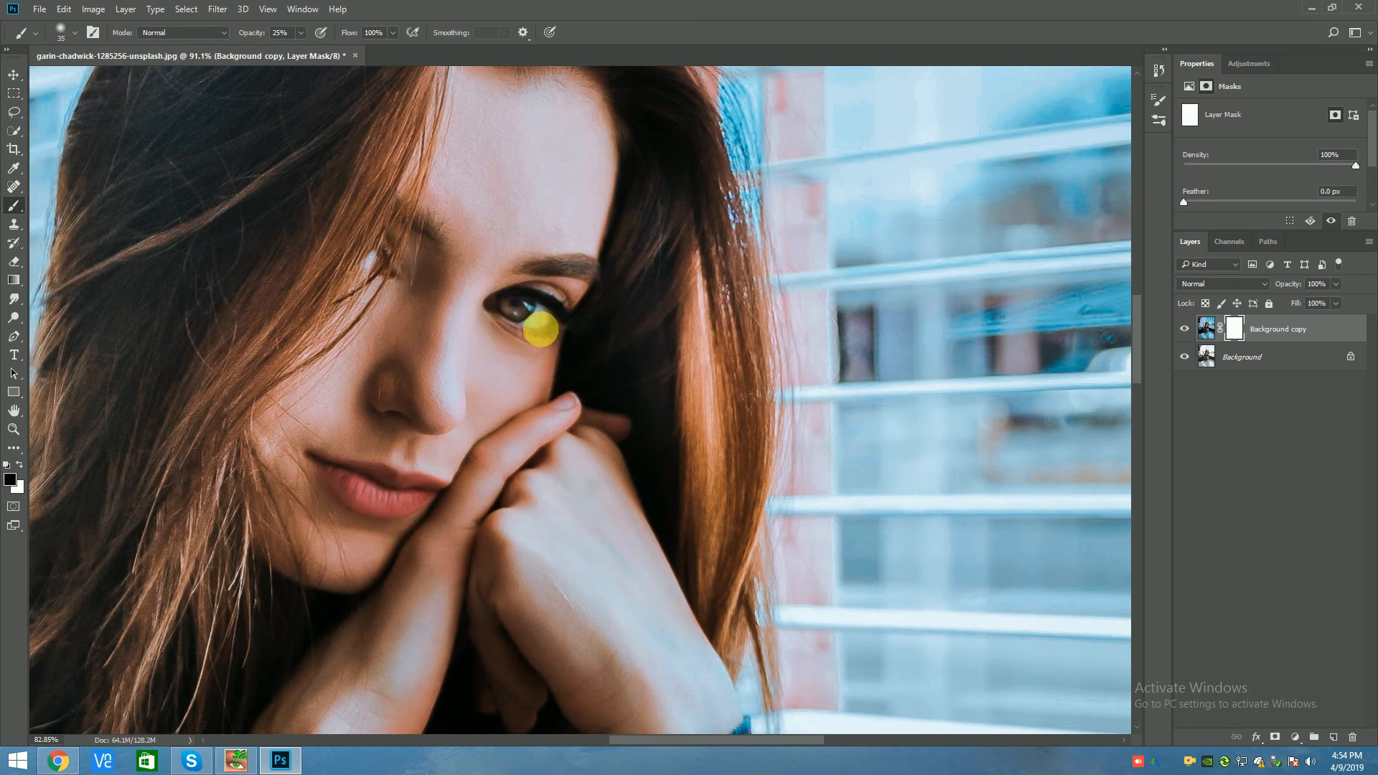
# Add a Color Balance adjustment layer with midtones at Cyan-Red +14, Magenta-Green -1 and Yellow-Blue +14
pyautogui.scroll(-7, 529, 305)
pyautogui.scroll(-5, 506, 253)
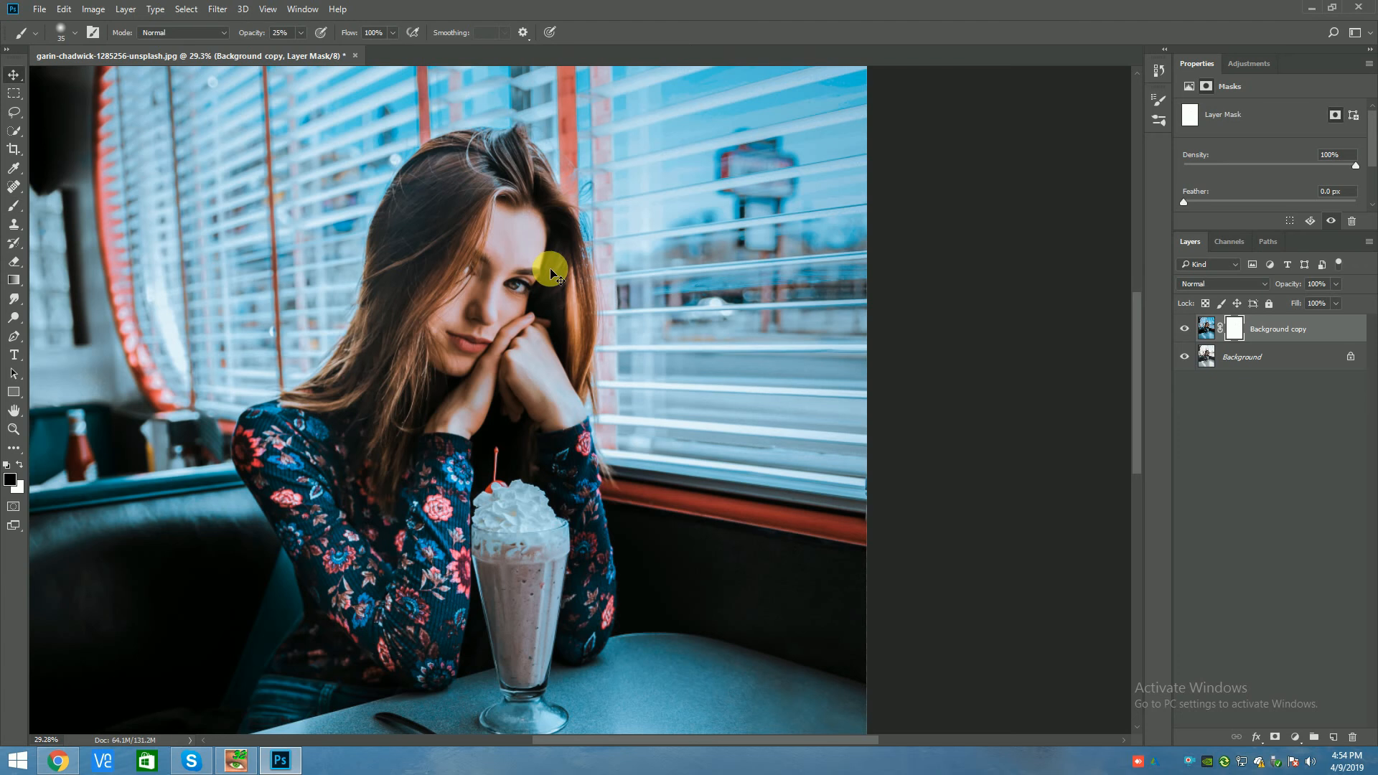
pyautogui.scroll(-3, 548, 267)
pyautogui.press('v')
pyautogui.click(1304, 743)
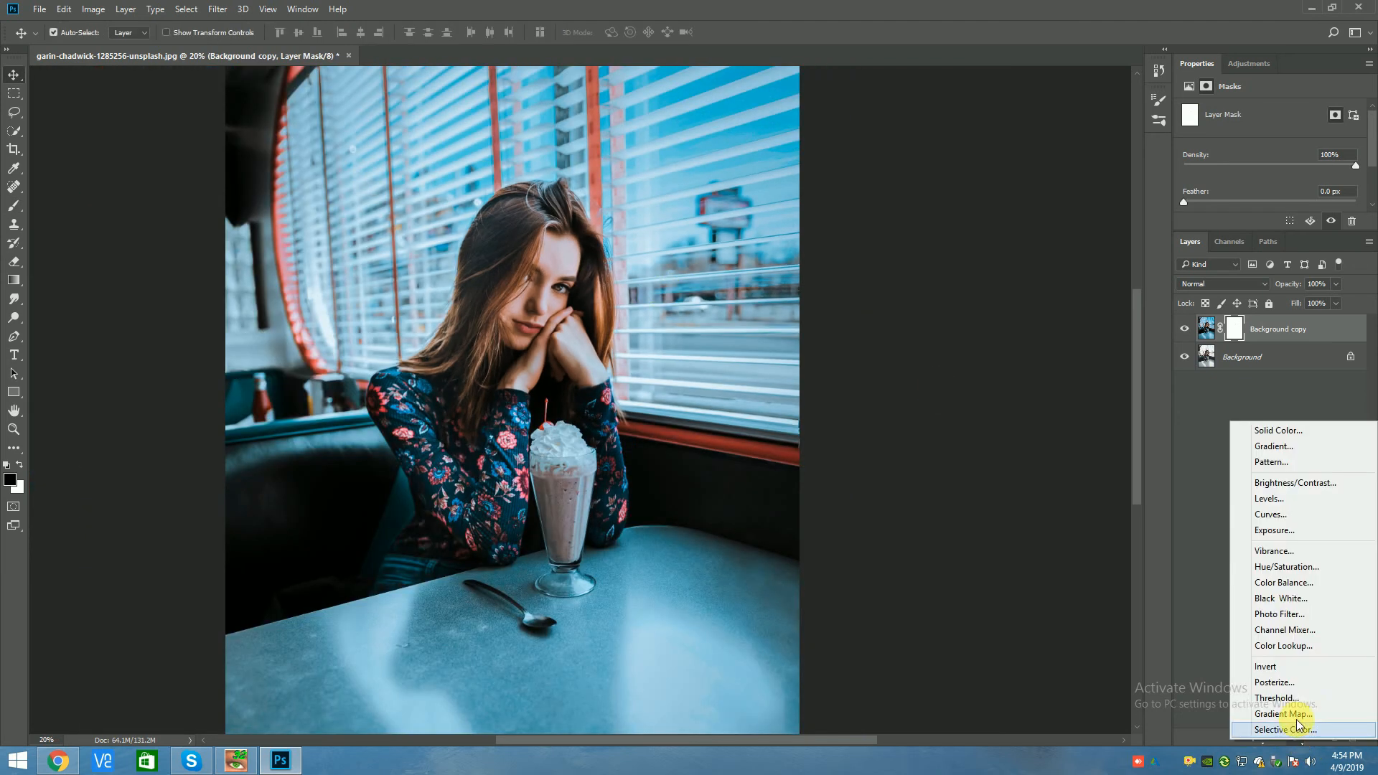
pyautogui.click(1284, 583)
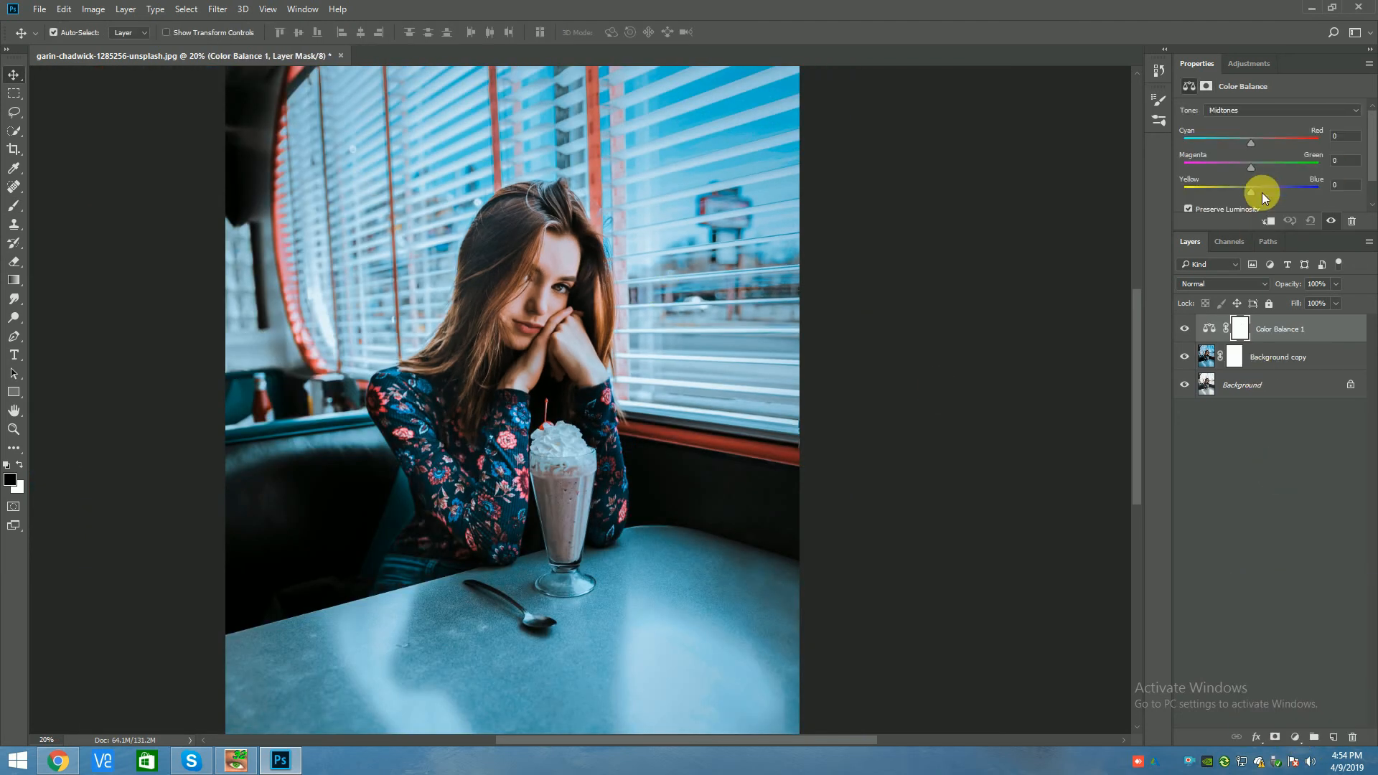
pyautogui.moveTo(1262, 191); pyautogui.dragTo(1250, 164)
pyautogui.moveTo(1247, 143); pyautogui.dragTo(1265, 145)
pyautogui.moveTo(1257, 148); pyautogui.dragTo(1260, 148)
# Set the Color Balance layer to Soft Light blending at 26% opacity and close its properties
pyautogui.click(1202, 282)
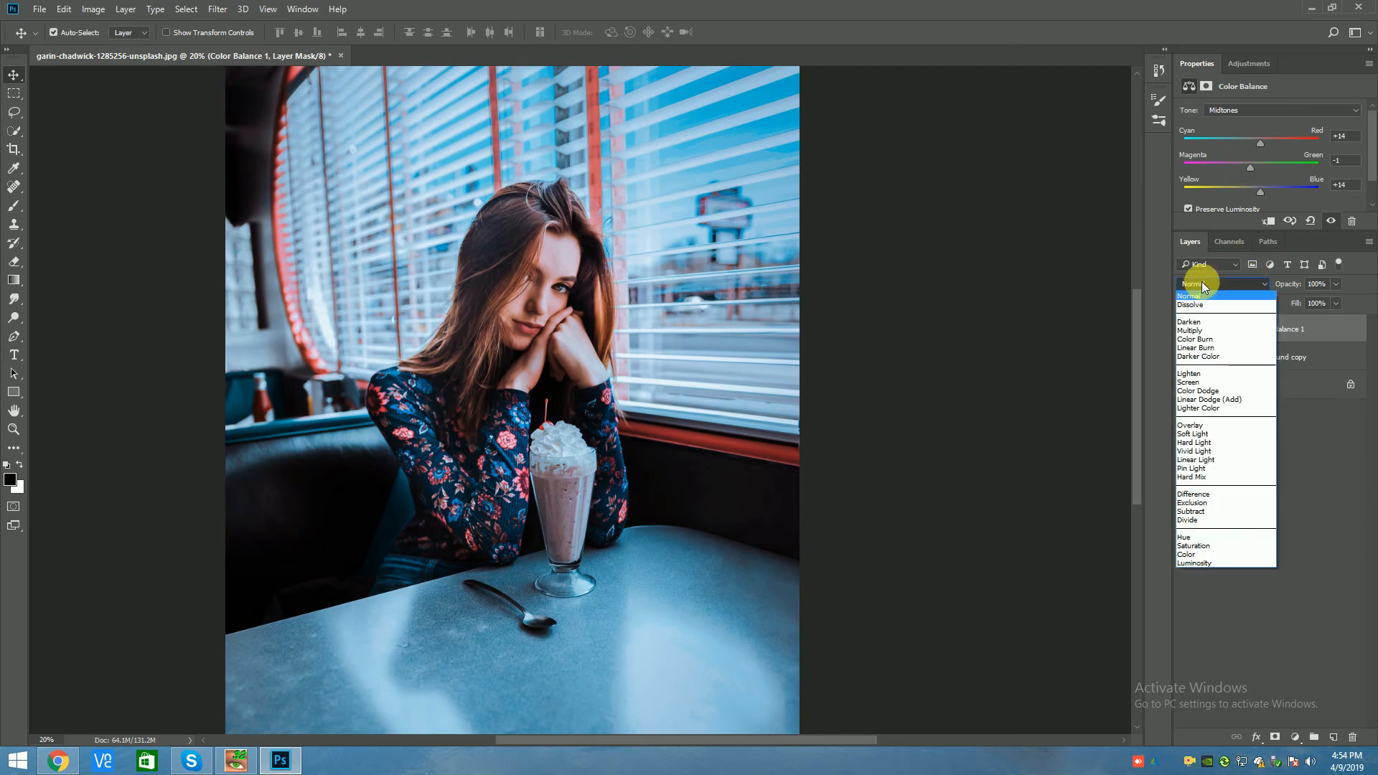
pyautogui.click(1196, 432)
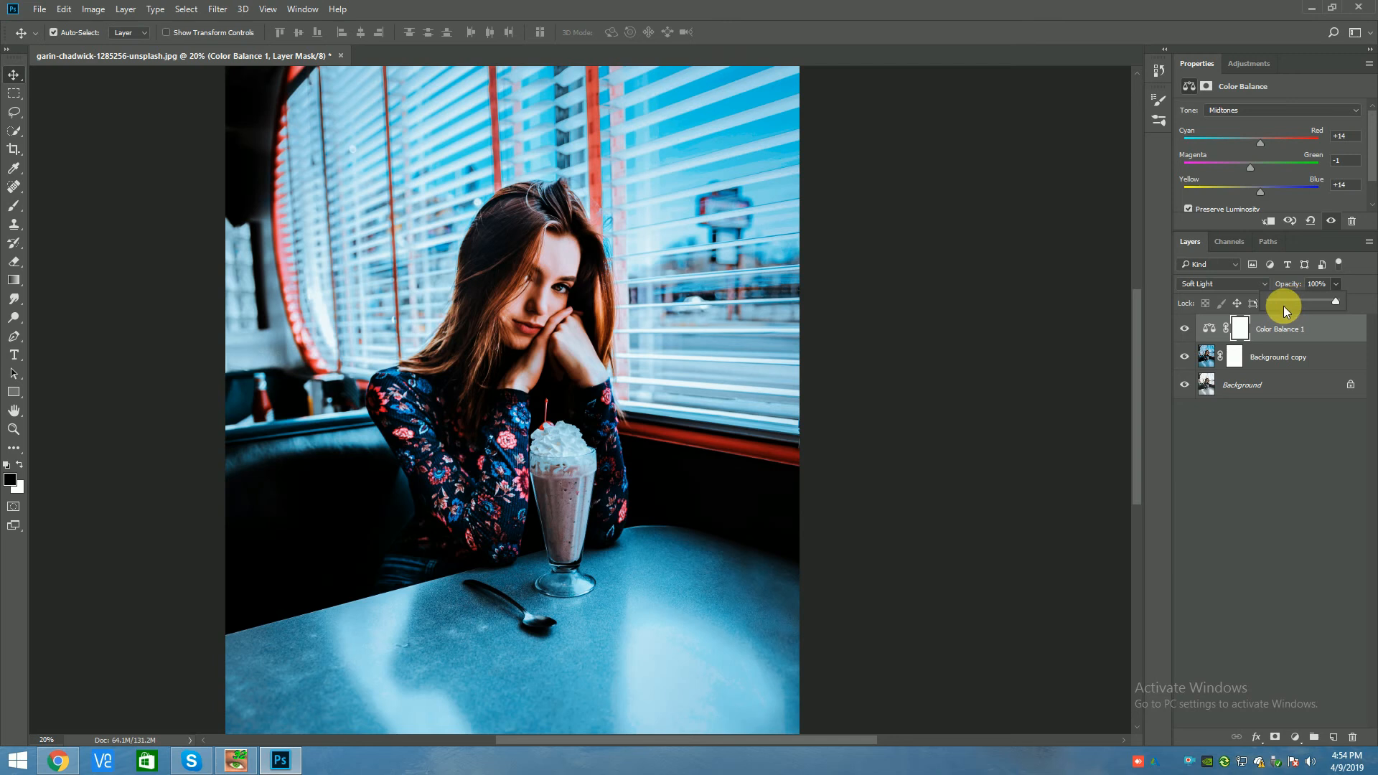
pyautogui.moveTo(1290, 300); pyautogui.dragTo(1286, 298)
pyautogui.click(1369, 64)
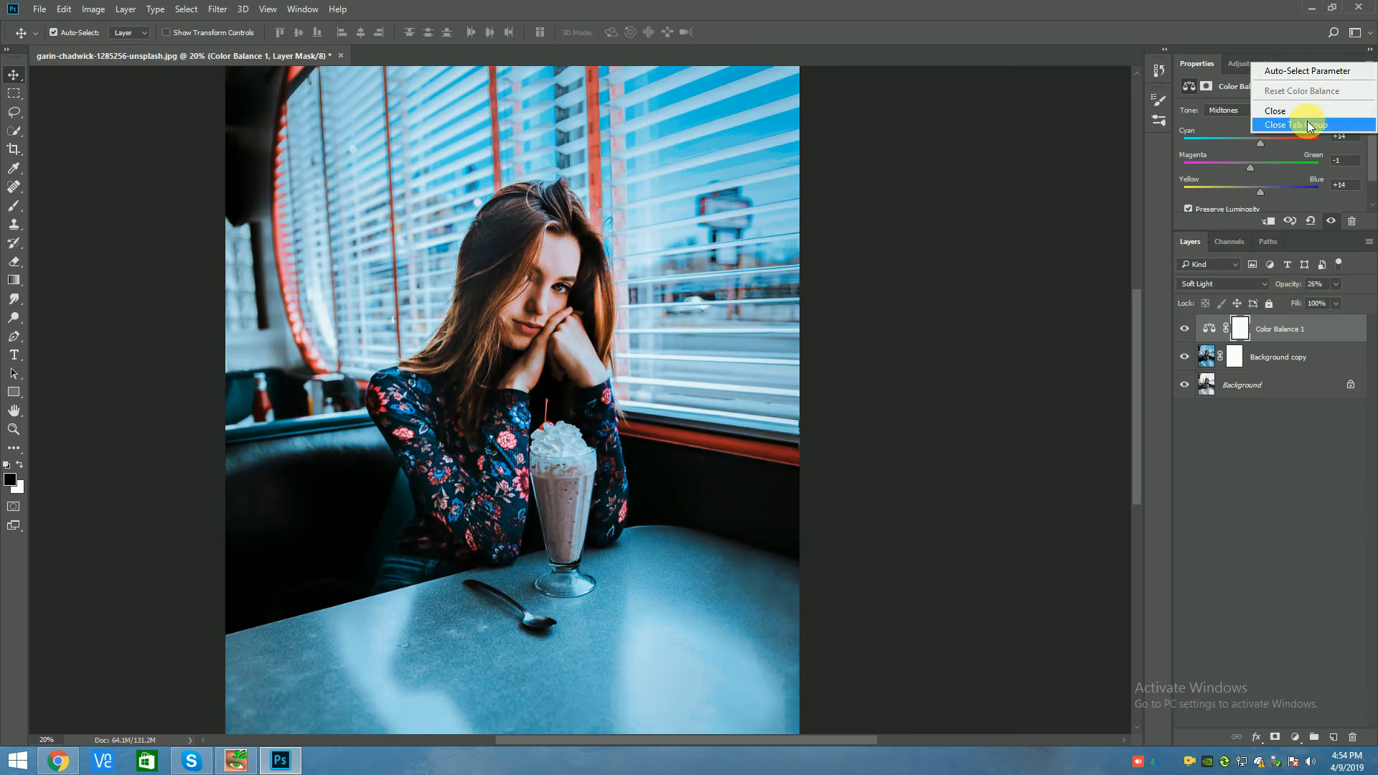
pyautogui.click(1295, 113)
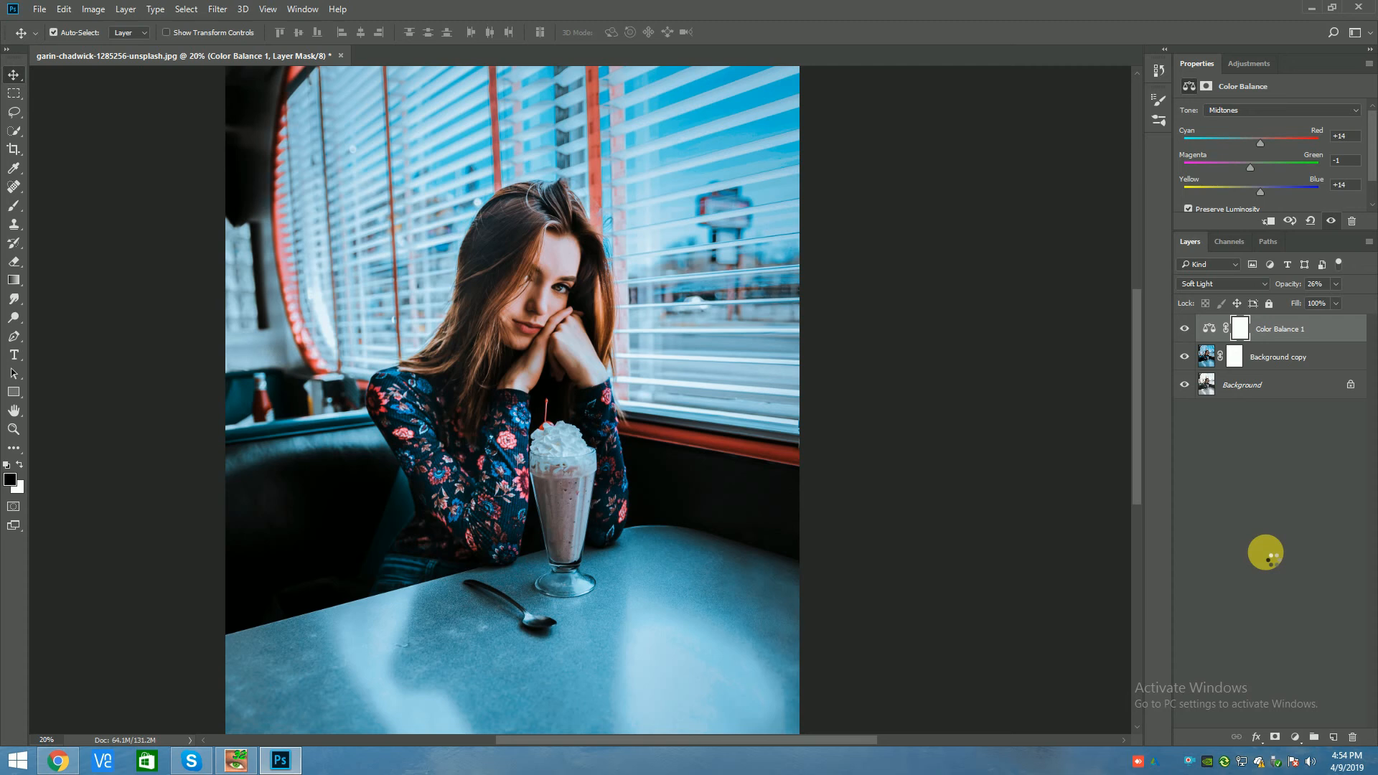
# Add a Color Lookup adjustment layer using the 2Strip.look 3D LUT and reduce its opacity to 43%
pyautogui.click(1296, 740)
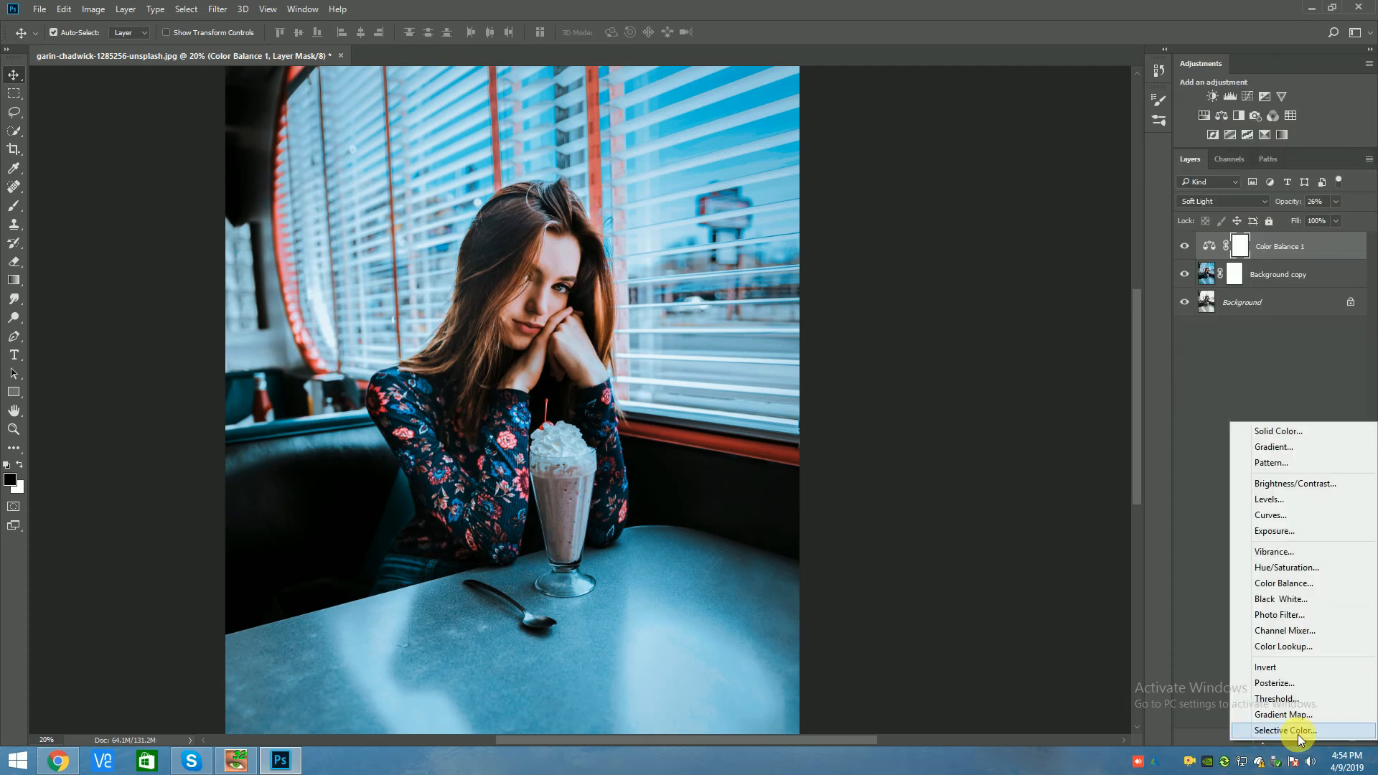
pyautogui.click(1281, 647)
pyautogui.click(1255, 111)
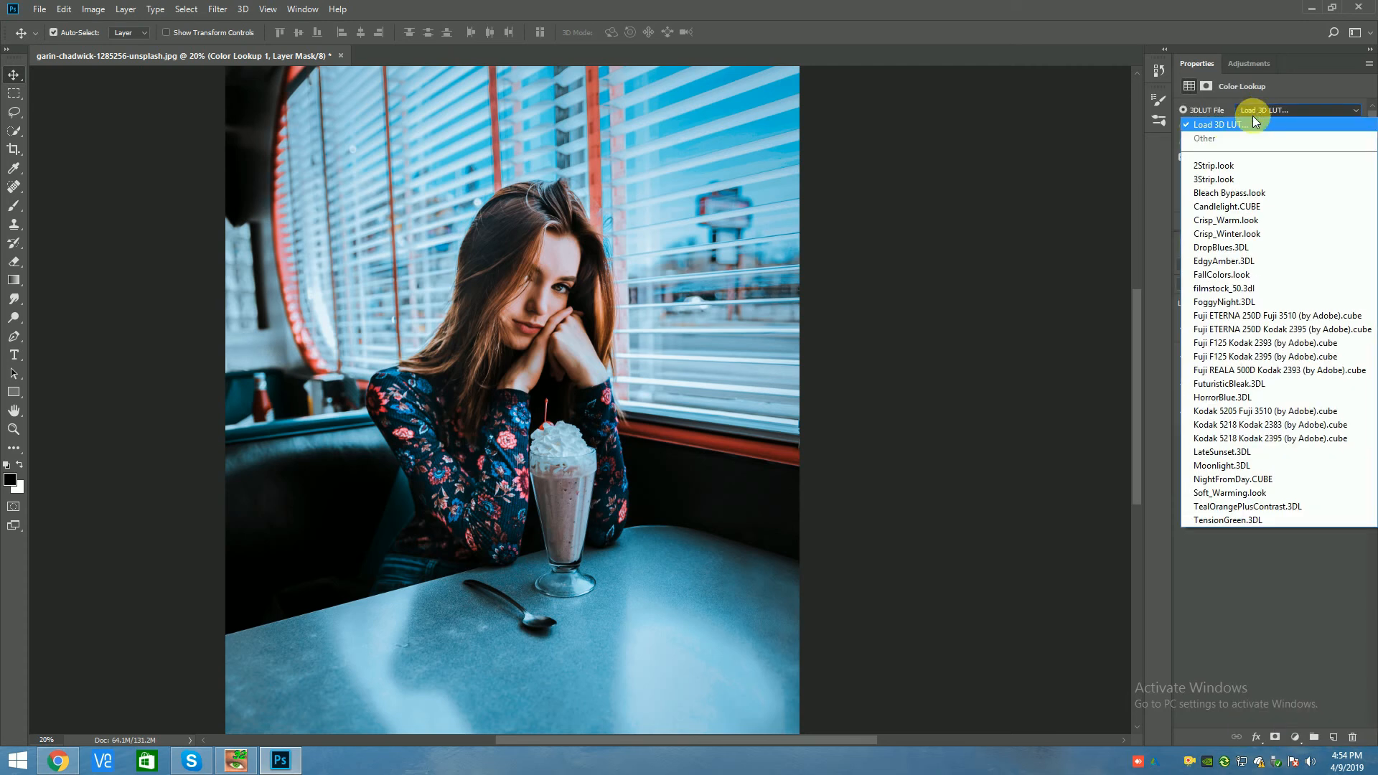
pyautogui.click(1219, 161)
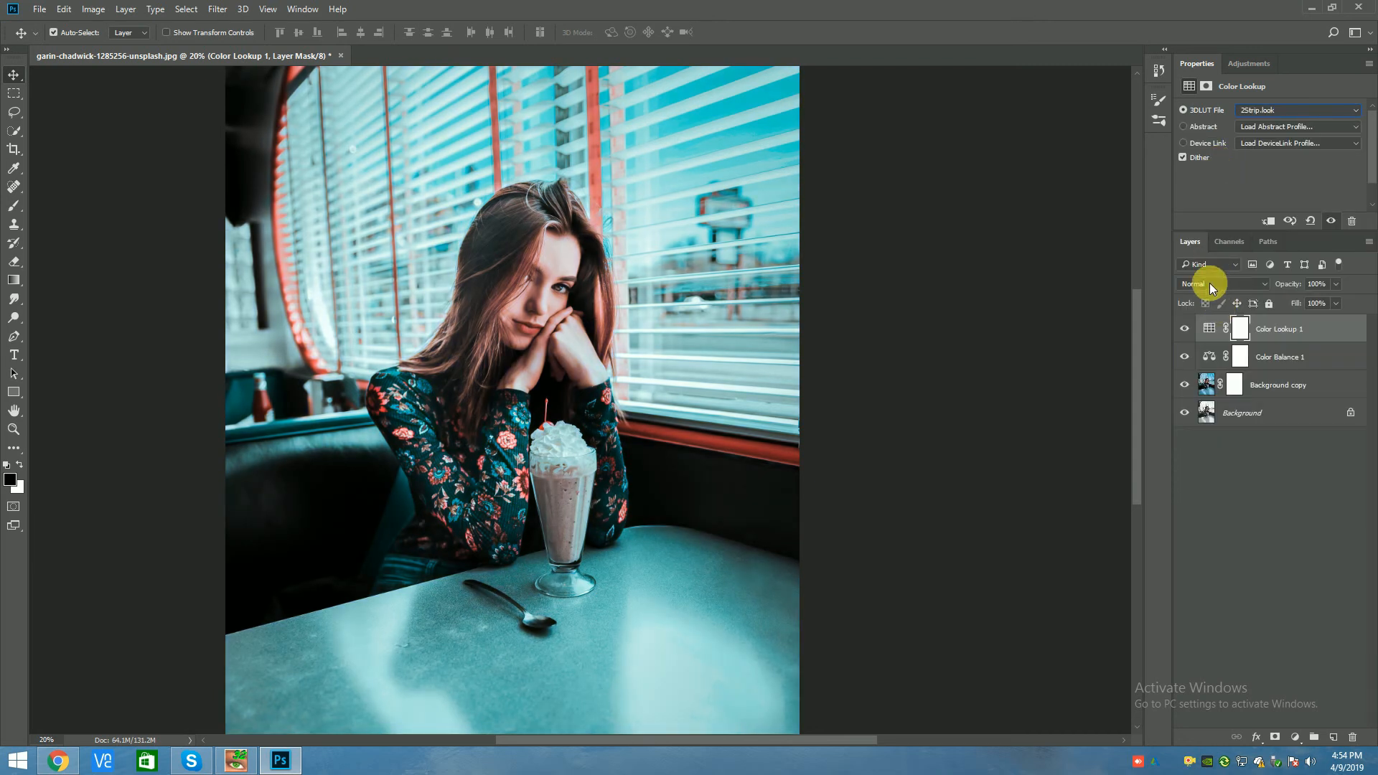
pyautogui.scroll(-1, 527, 380)
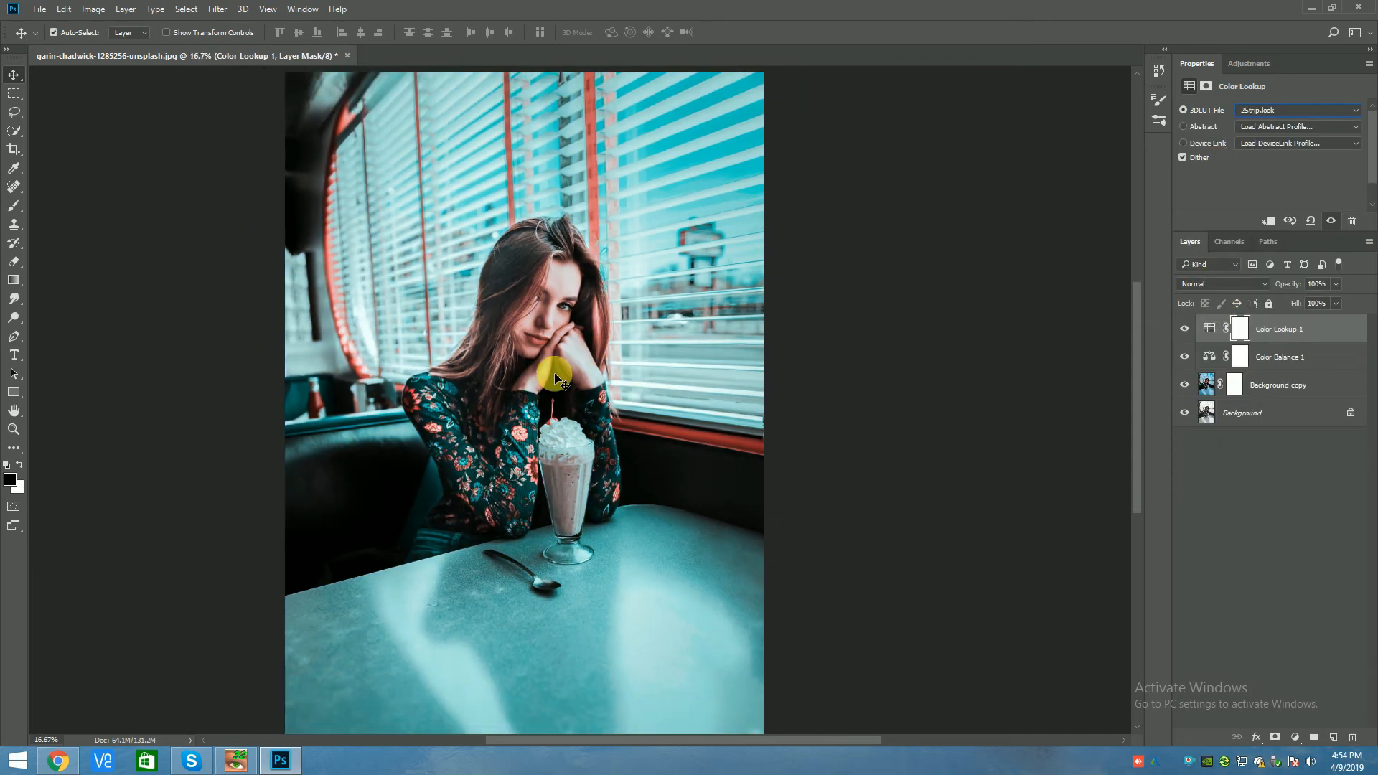
pyautogui.scroll(-1, 554, 373)
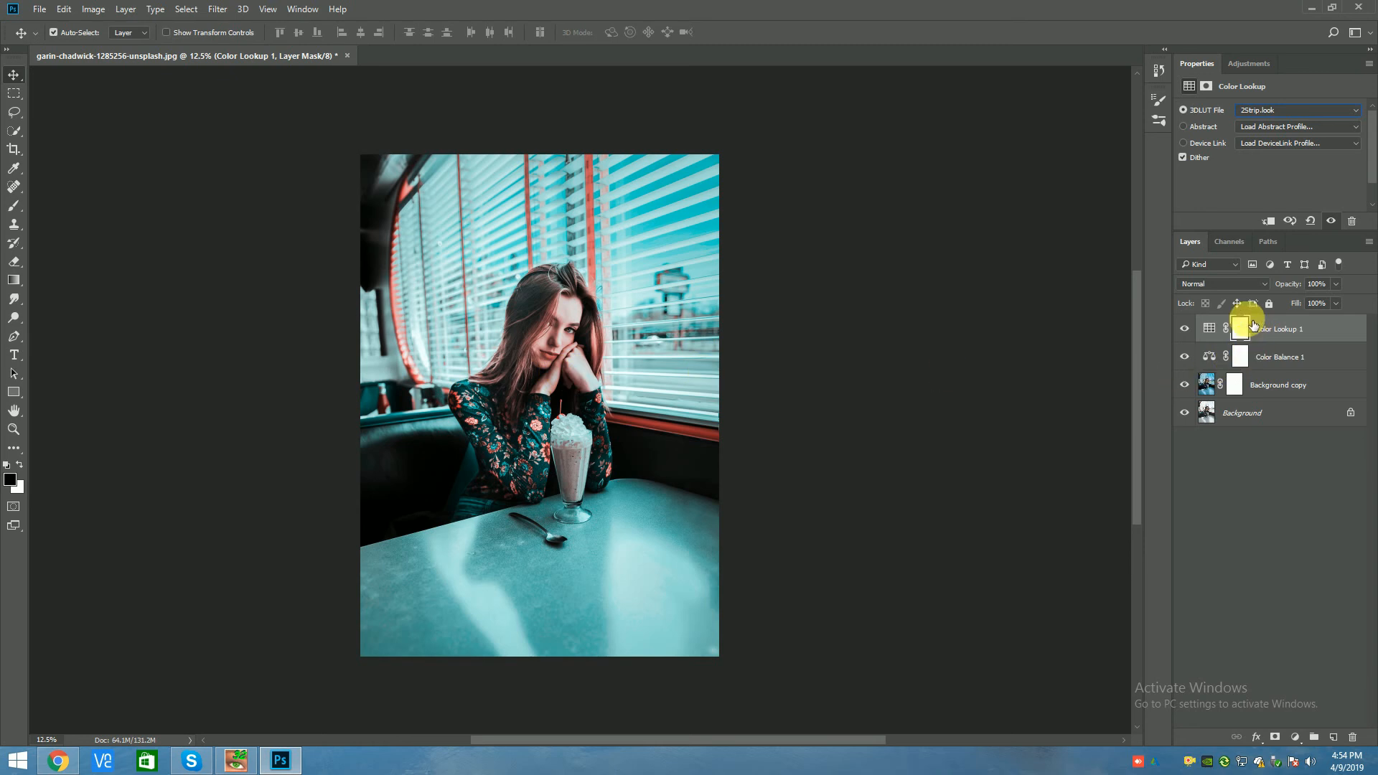
pyautogui.click(1221, 284)
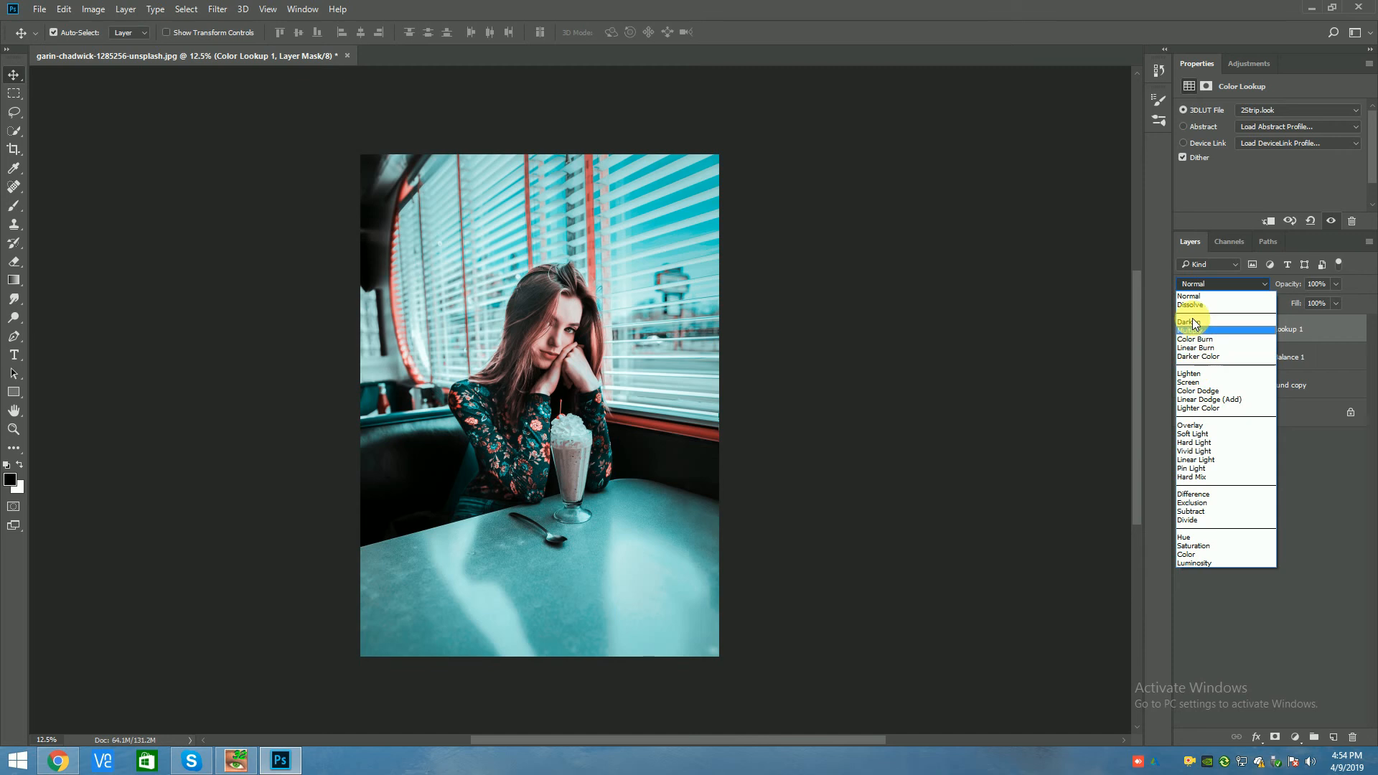
pyautogui.click(1194, 283)
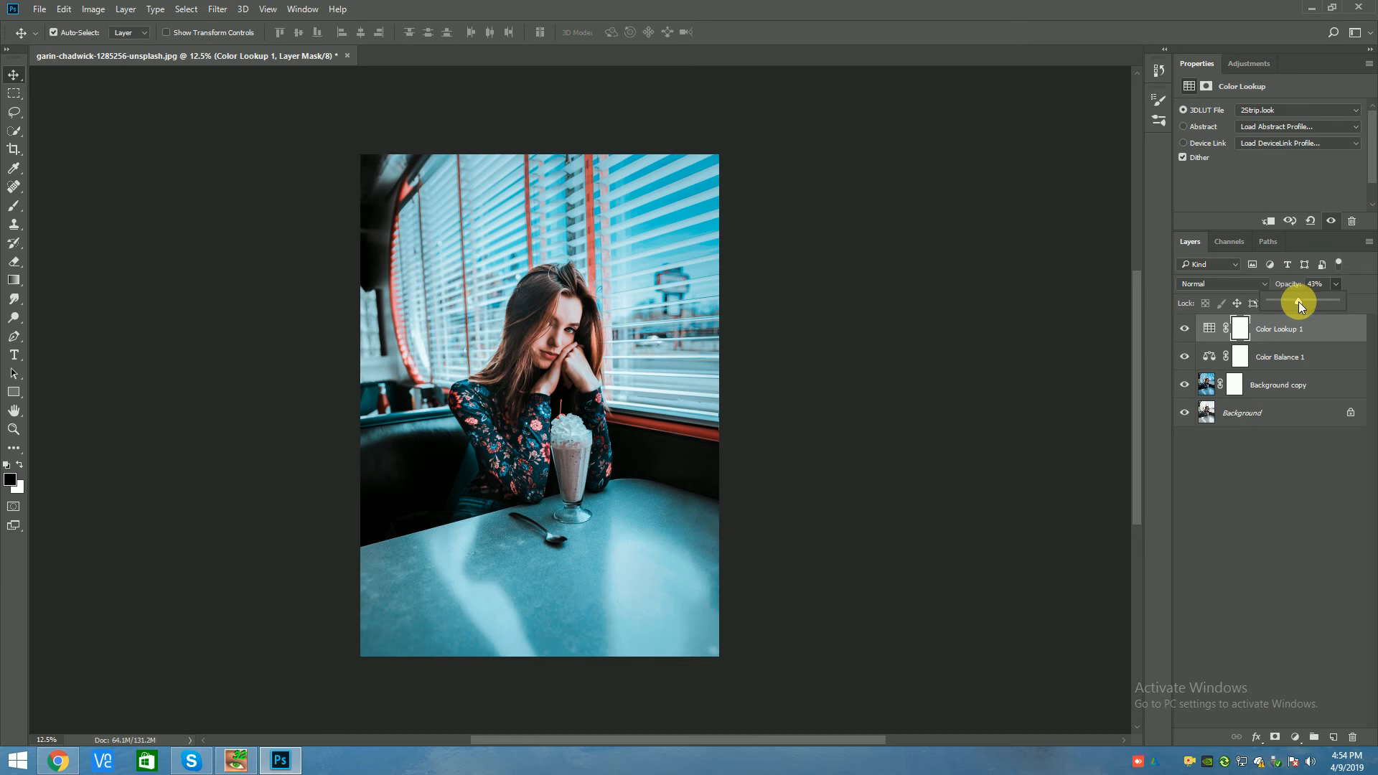
# Stamp all visible layers onto a new top layer and apply a High Pass filter with a 2.0-pixel radius
pyautogui.click(1335, 738)
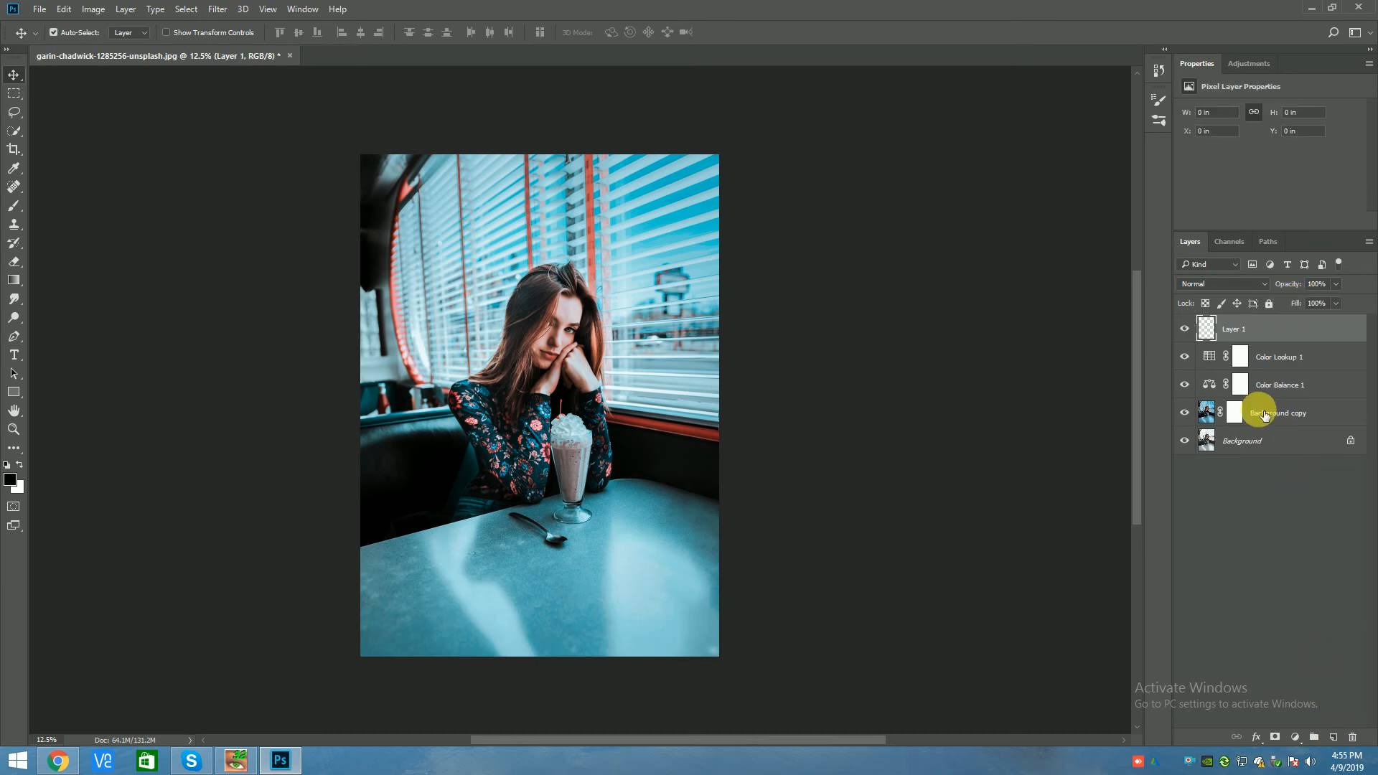
pyautogui.scroll(8, 584, 375)
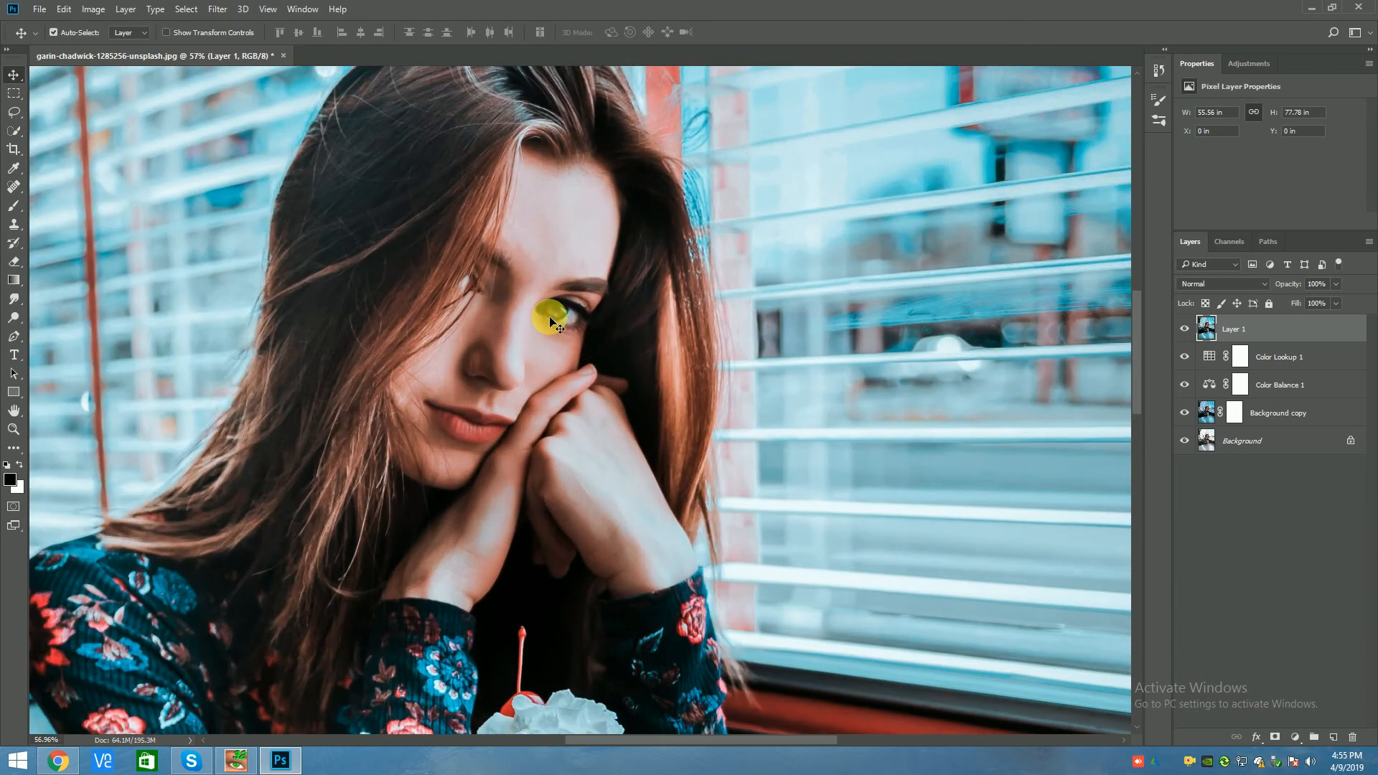
pyautogui.click(217, 8)
pyautogui.moveTo(235, 291)
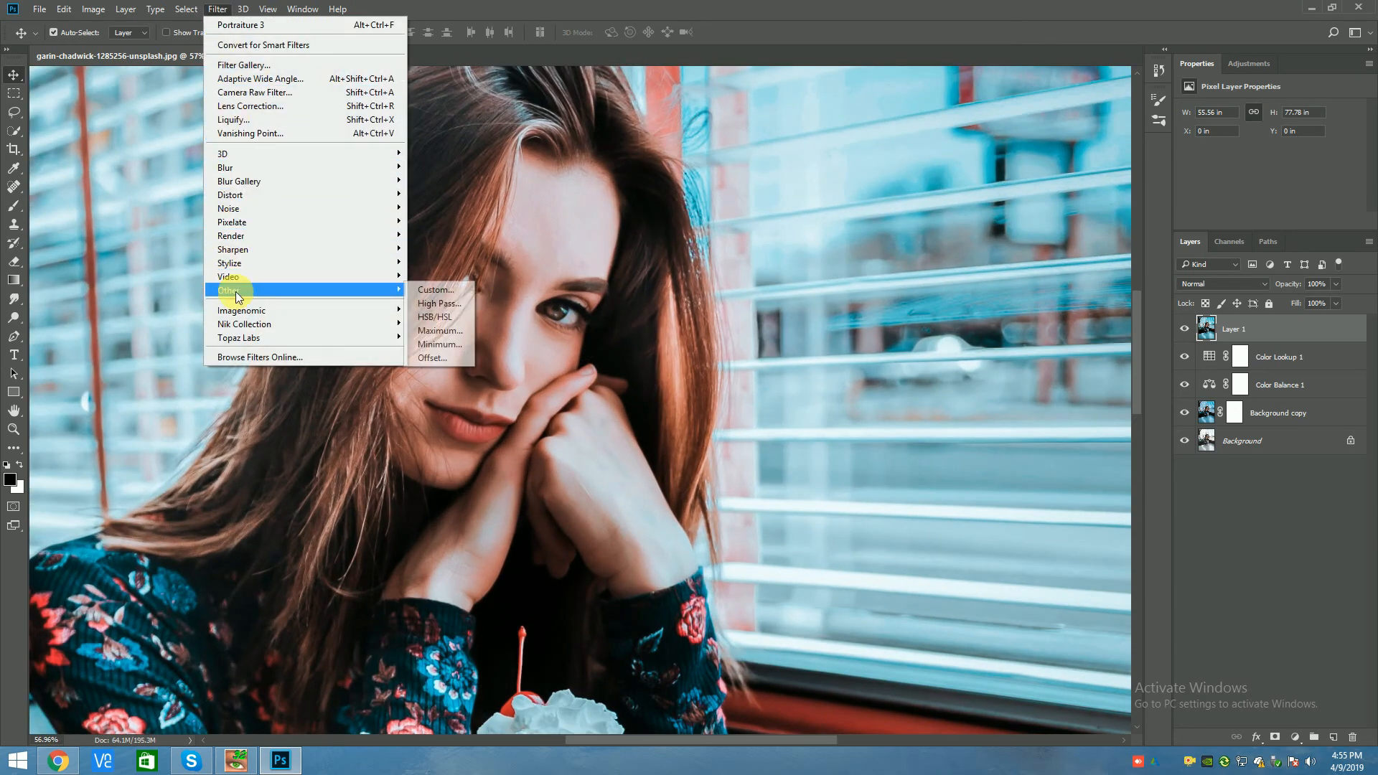
pyautogui.click(440, 303)
pyautogui.moveTo(731, 356); pyautogui.dragTo(729, 353)
pyautogui.moveTo(665, 274); pyautogui.dragTo(707, 342)
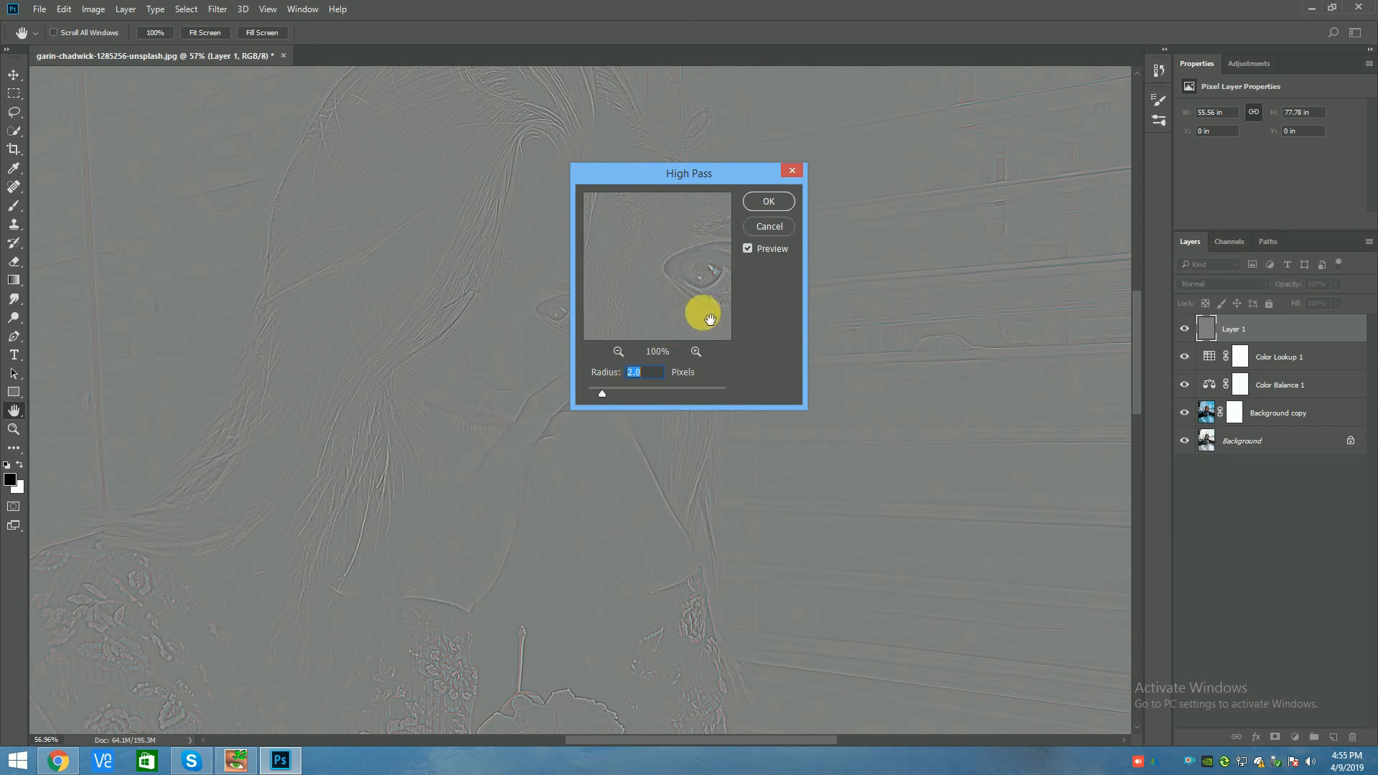
pyautogui.click(770, 201)
# Set the High Pass layer to Hard Light blending and lower its opacity to 41%, comparing the image with and without it
pyautogui.click(1227, 283)
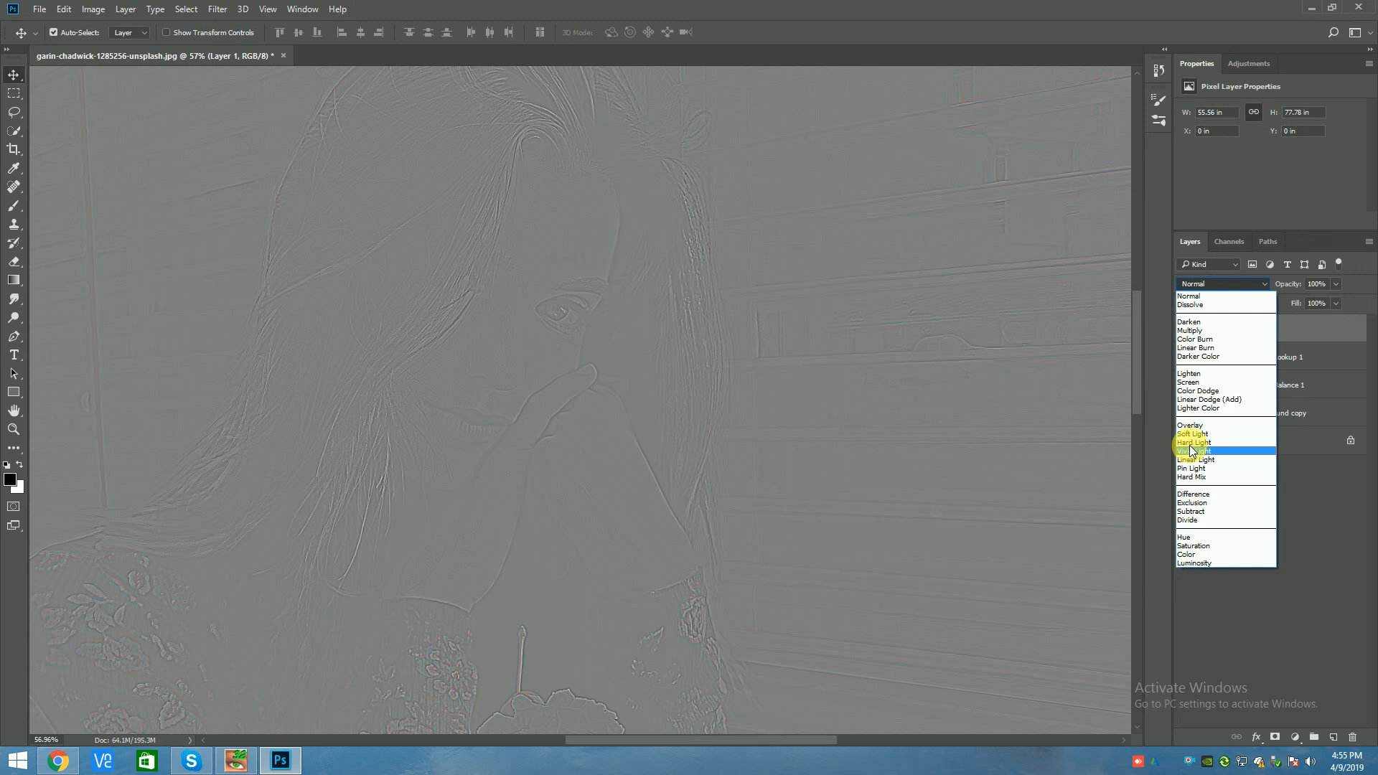
pyautogui.click(1192, 442)
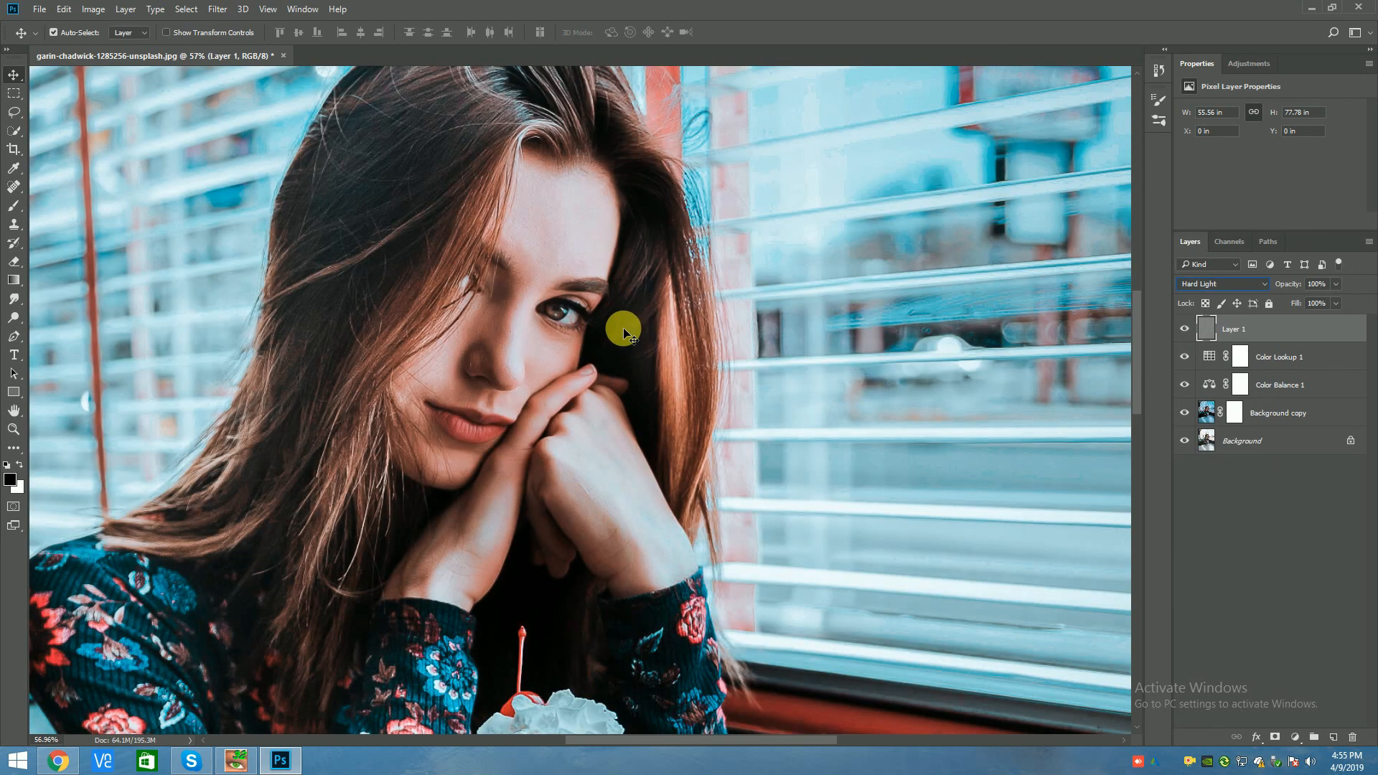
pyautogui.hotkey('ctrl', '+')
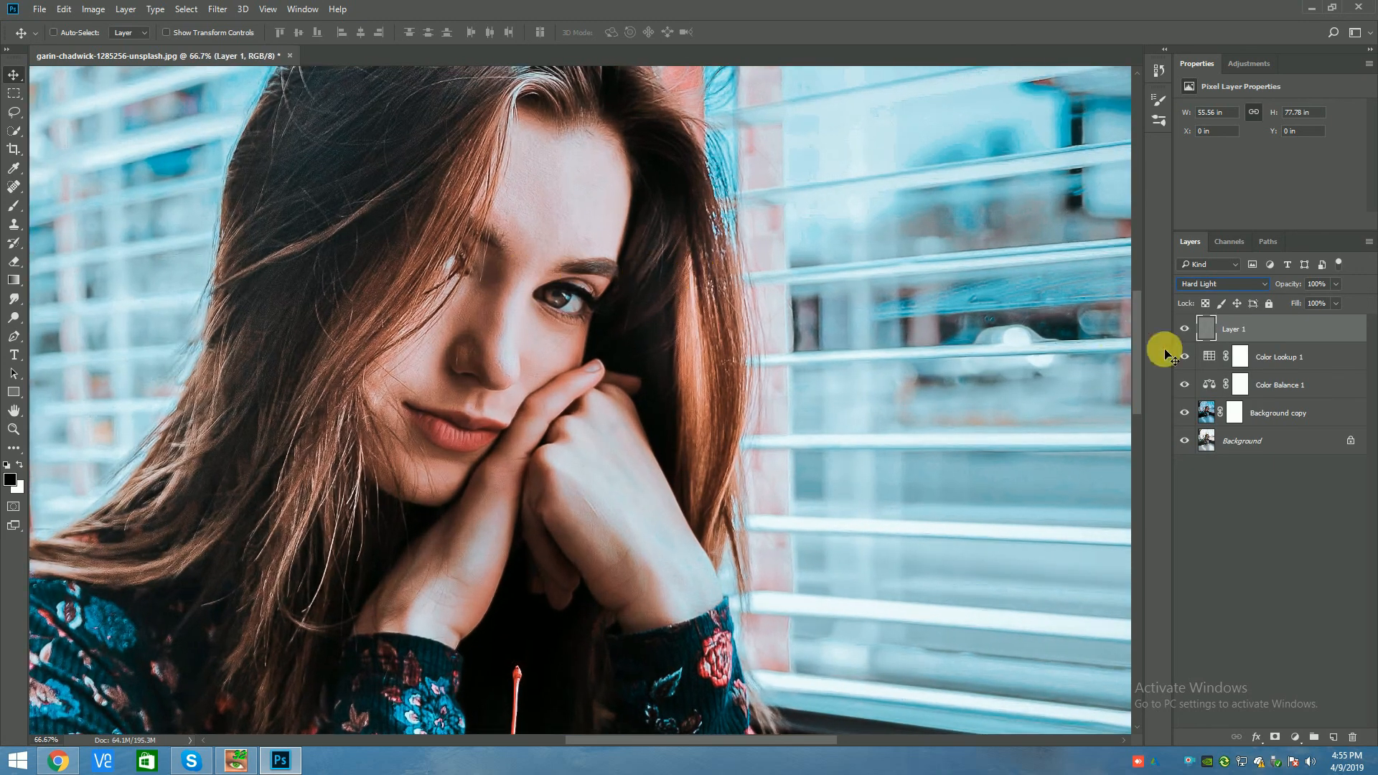
pyautogui.click(1185, 329)
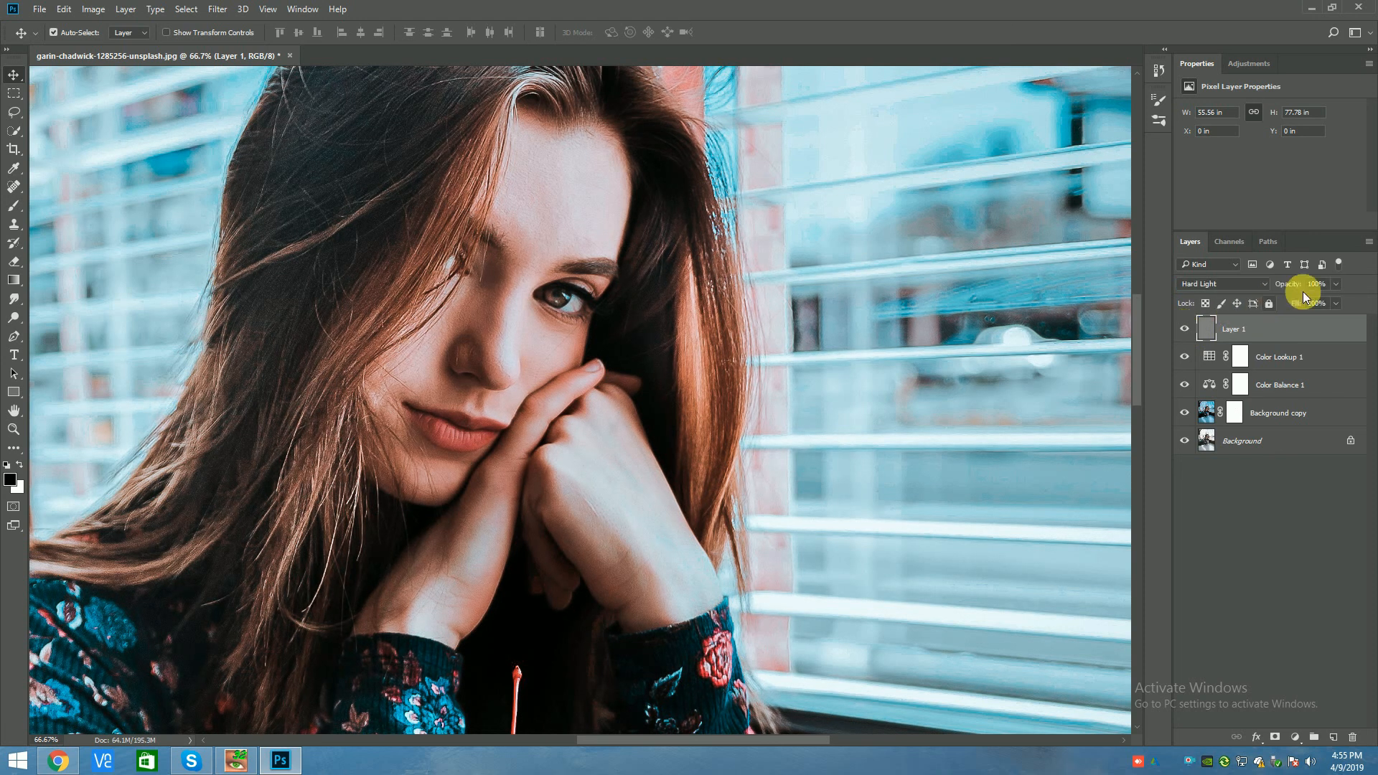
pyautogui.click(1337, 283)
pyautogui.moveTo(1308, 303); pyautogui.dragTo(1298, 304)
pyautogui.click(797, 313)
# Stamp the finished grade from all visible layers into a new layer at the top of the stack
pyautogui.hotkey('ctrl', '-')
pyautogui.hotkey('ctrl', '-')
pyautogui.hotkey('ctrl', '-')
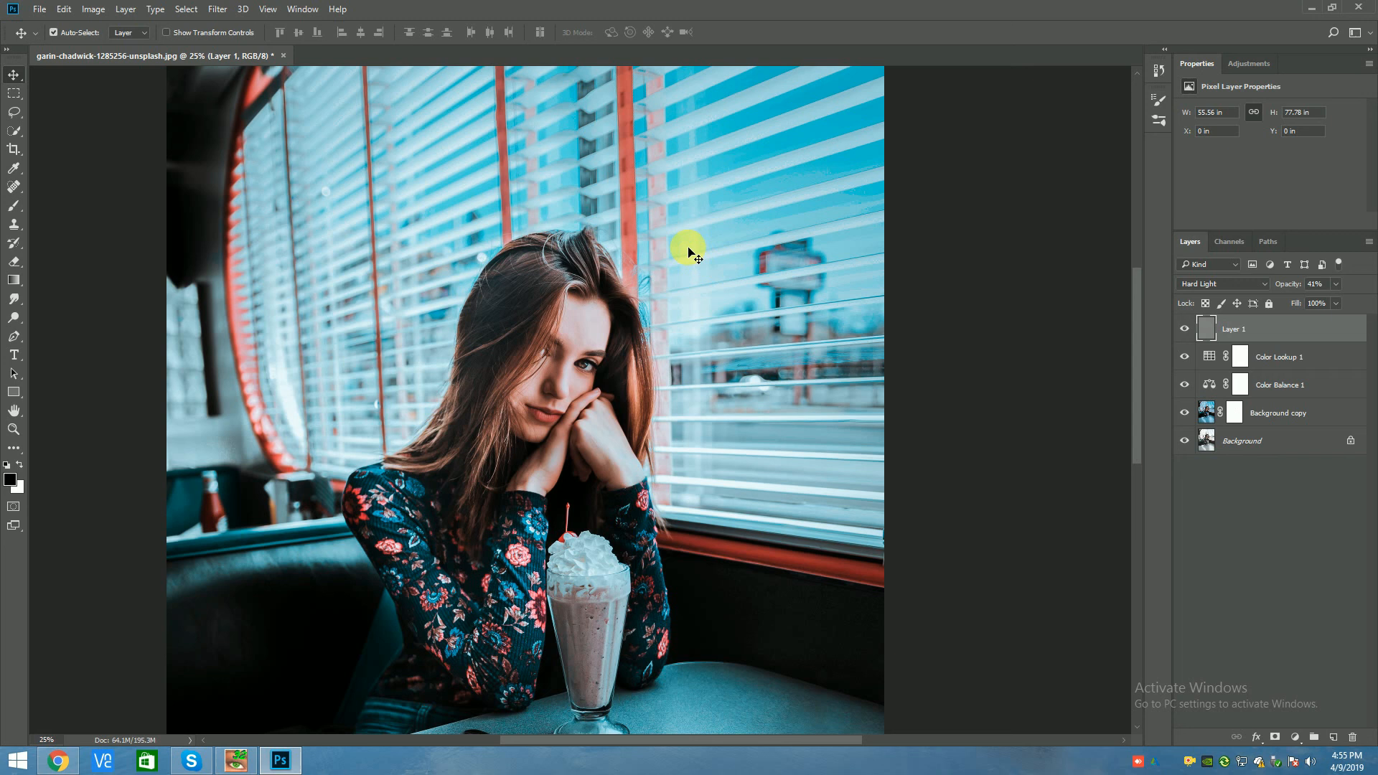
pyautogui.scroll(-1, 689, 253)
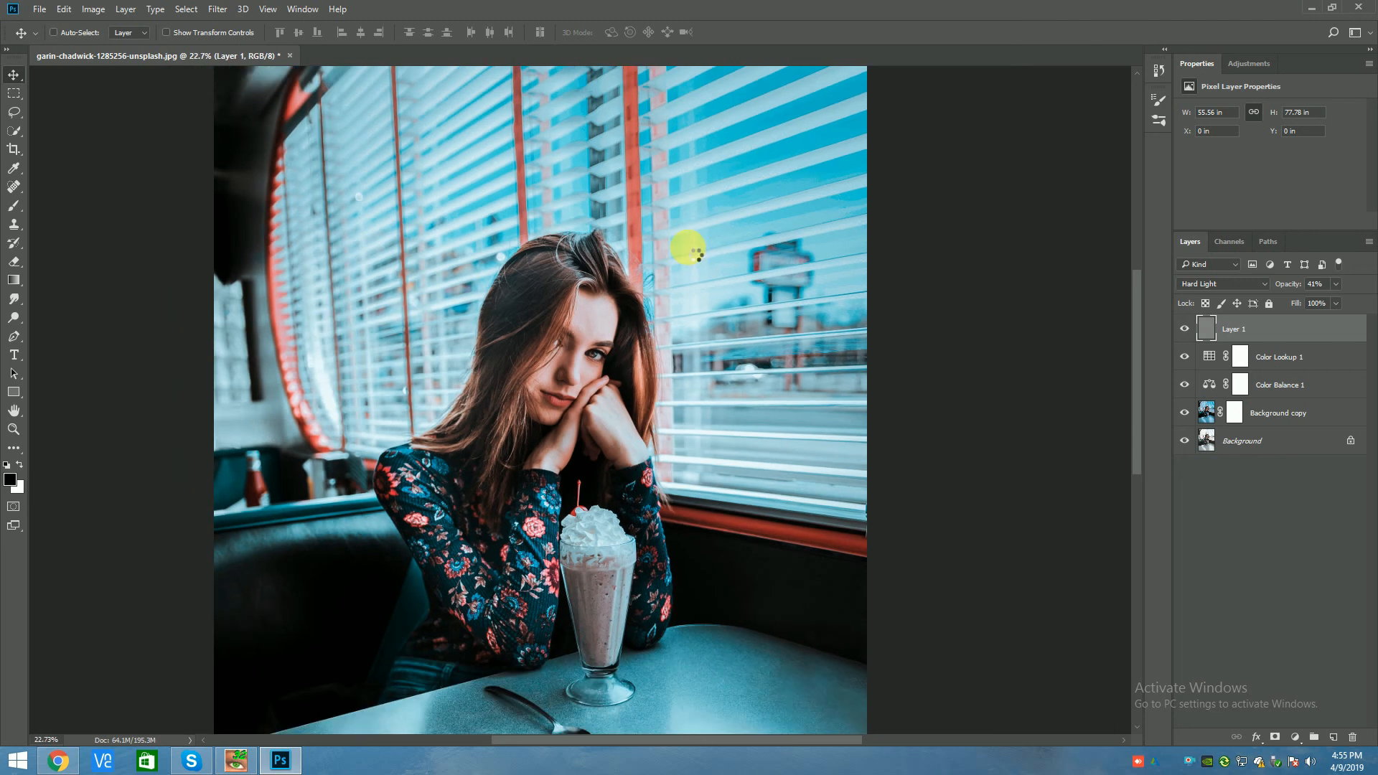
pyautogui.hotkey('ctrl', 'shift', 'alt', 'e')
pyautogui.scroll(-4, 683, 246)
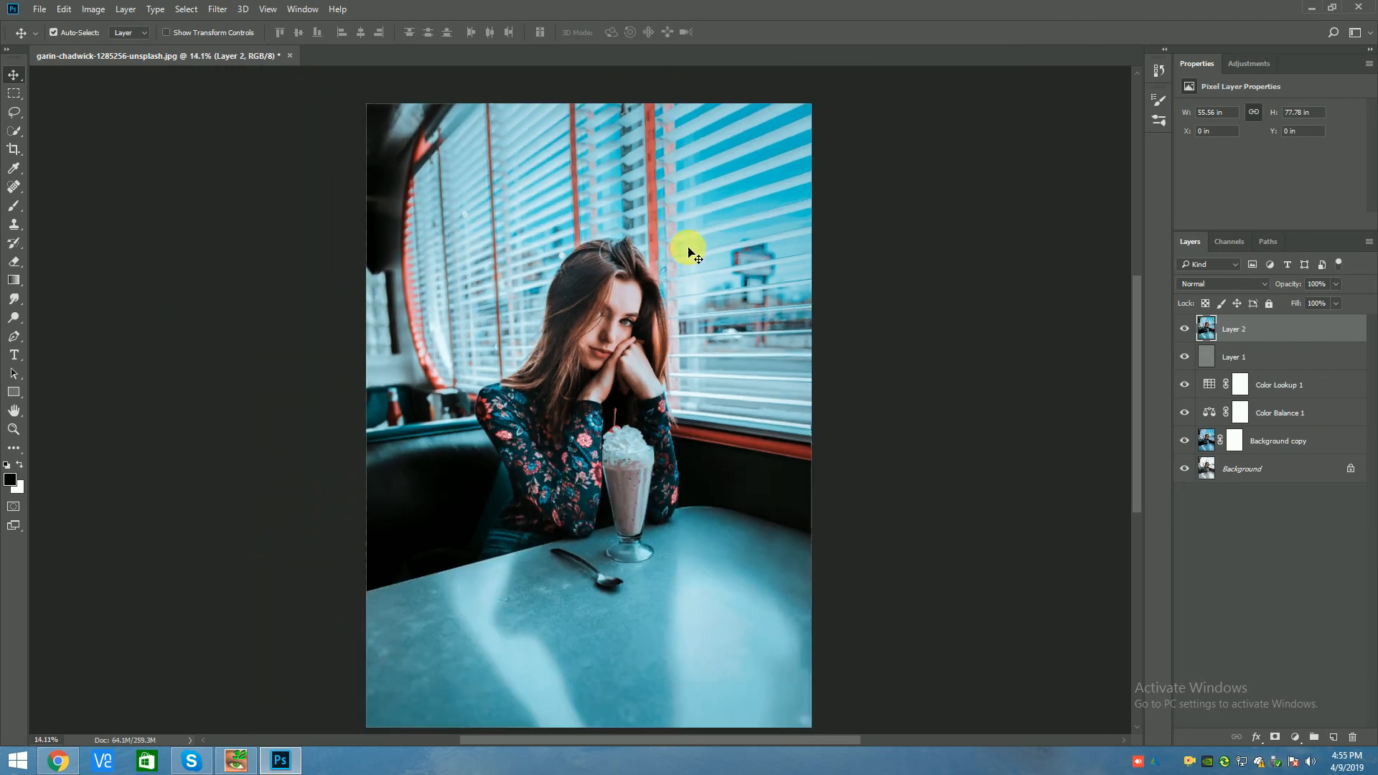
# Hide the layers between the stamped layer and the Background, and toggle the stamped layer to compare before and after
pyautogui.moveTo(1185, 357); pyautogui.dragTo(1186, 441)
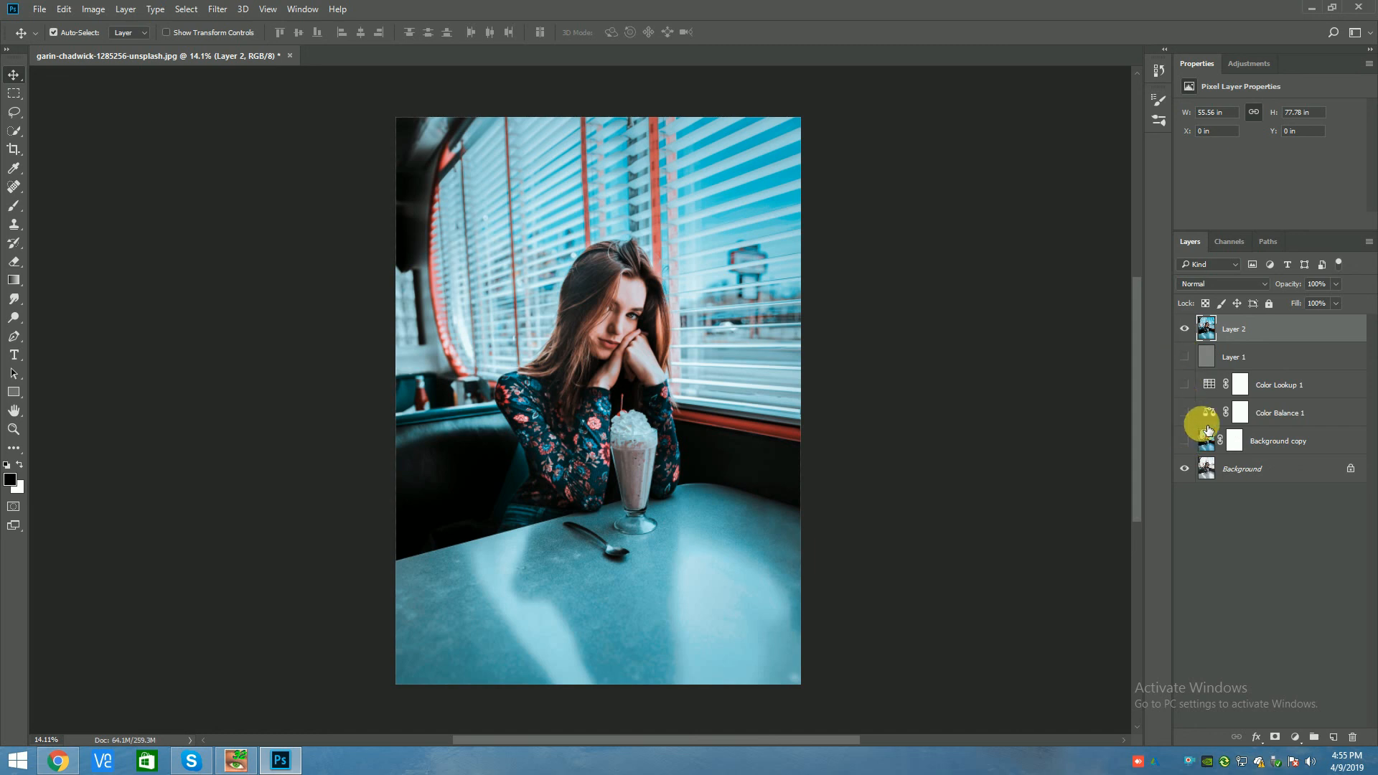
pyautogui.click(1185, 332)
pyautogui.scroll(12, 650, 312)
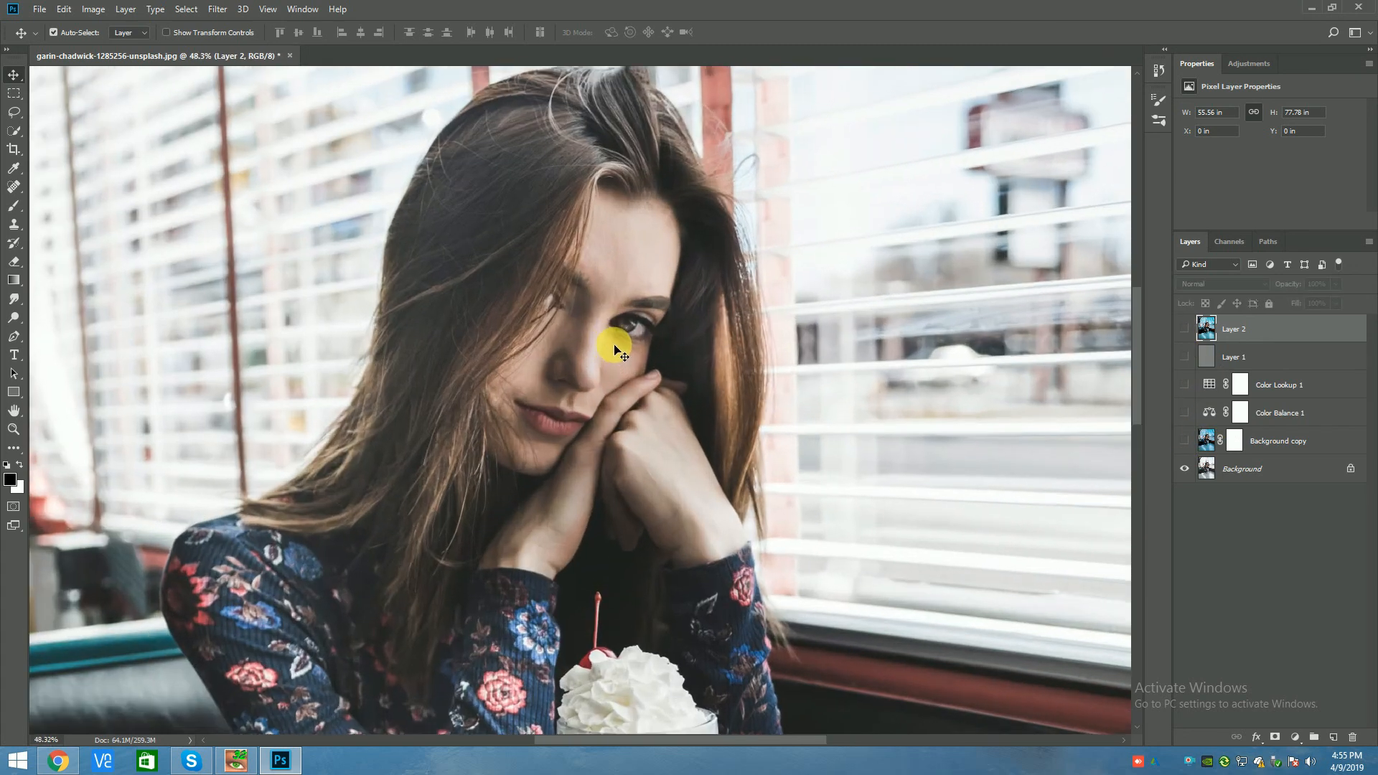
pyautogui.scroll(4, 615, 350)
pyautogui.click(1191, 329)
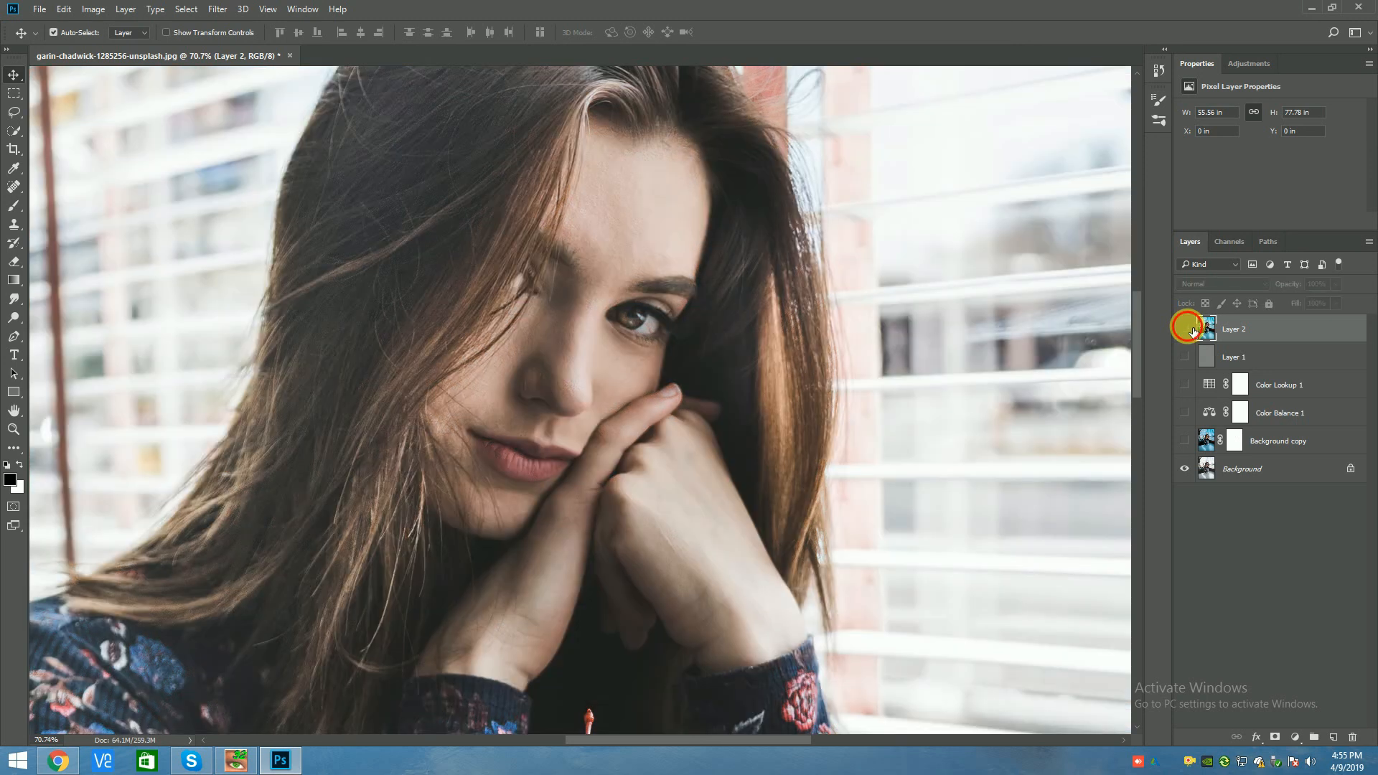
pyautogui.click(1186, 329)
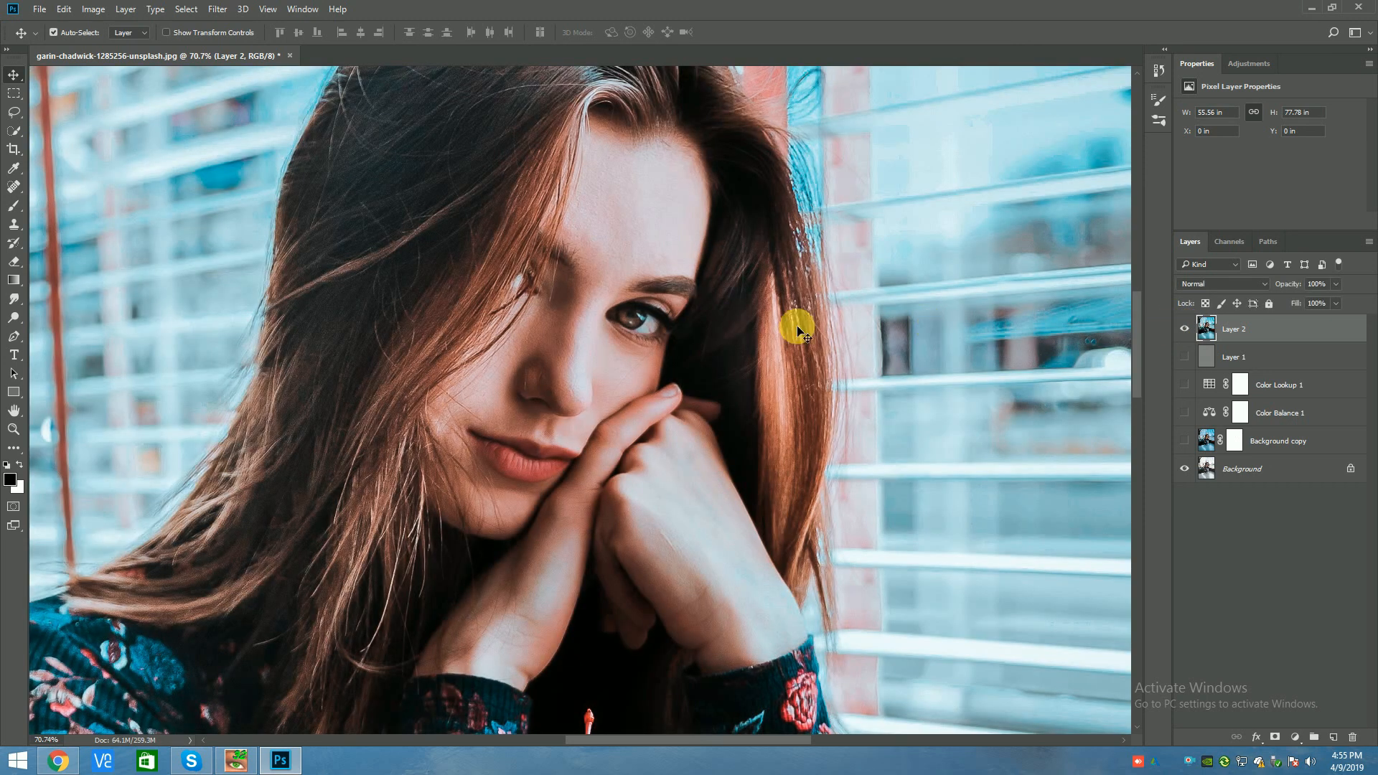
pyautogui.scroll(-10, 725, 327)
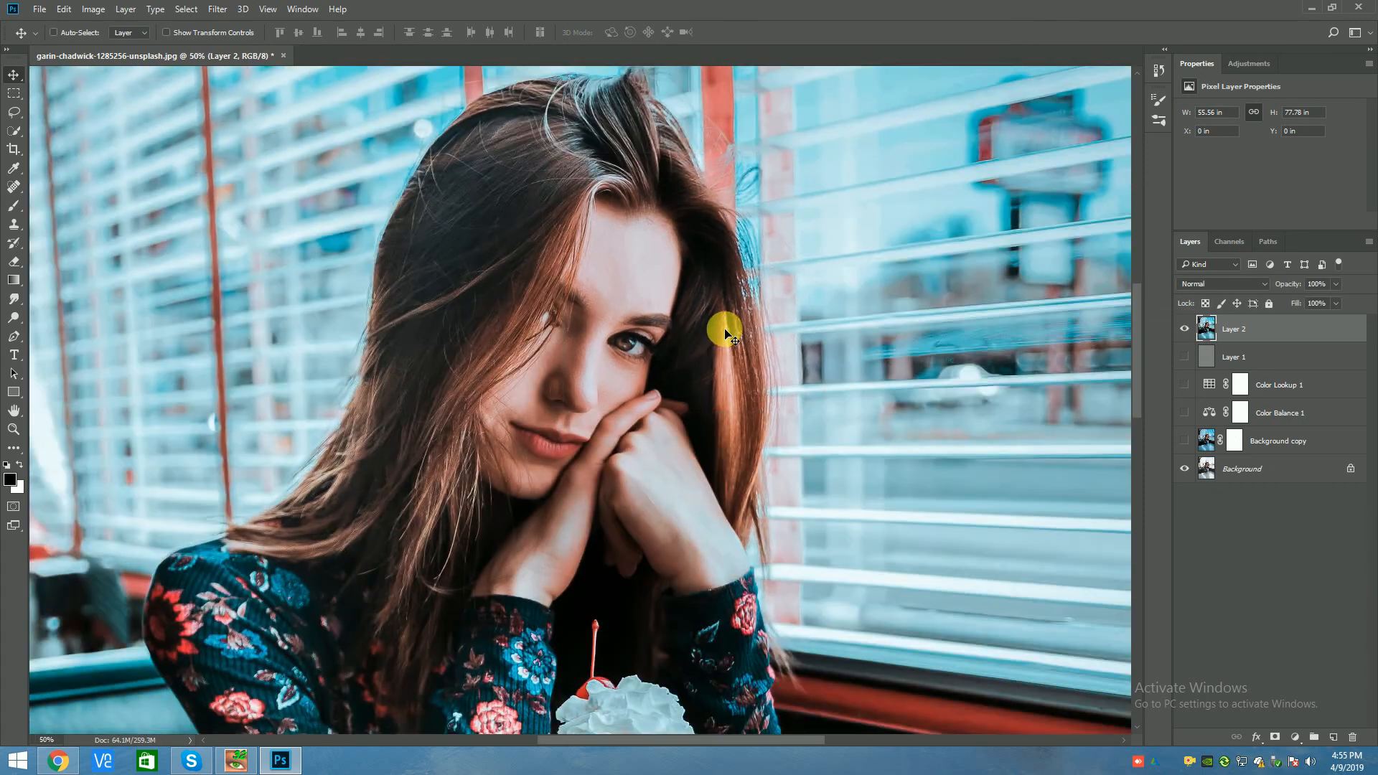
pyautogui.scroll(-3, 725, 332)
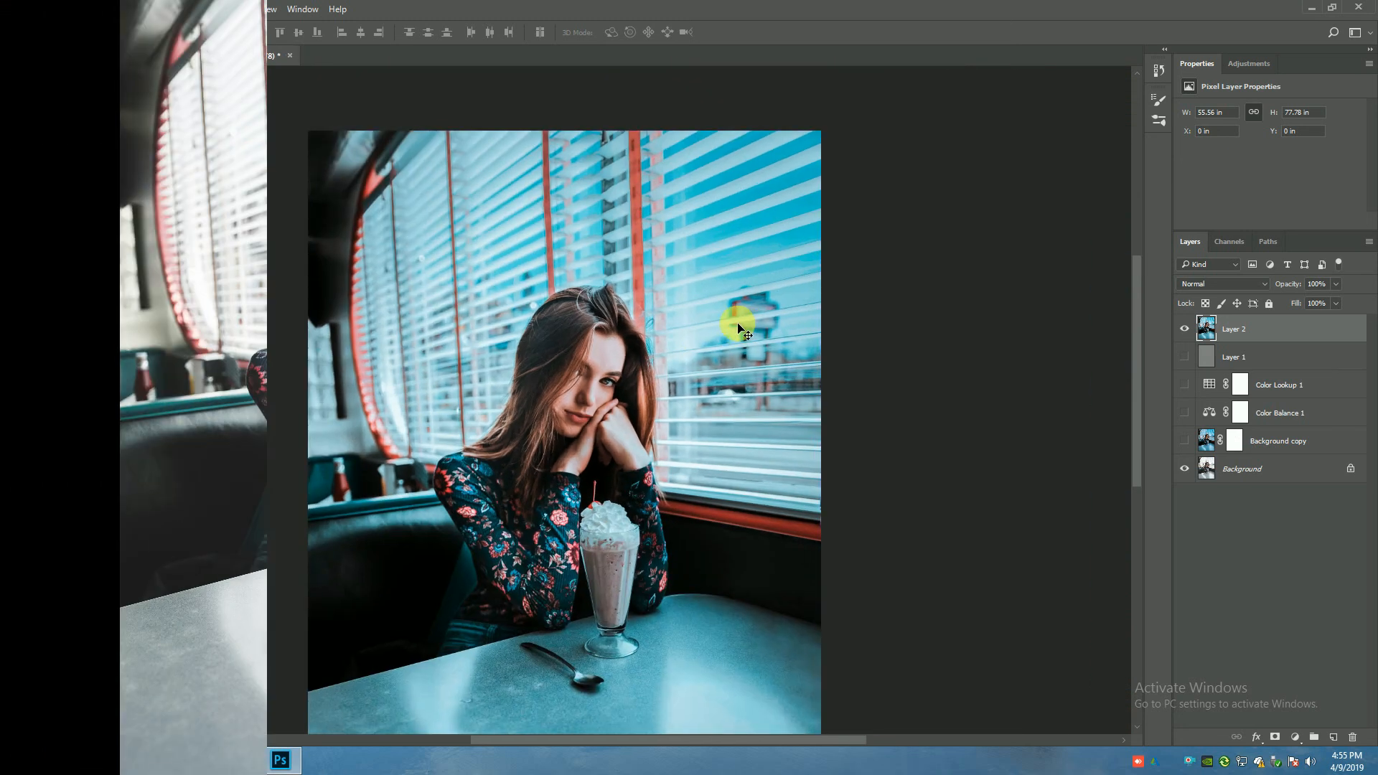